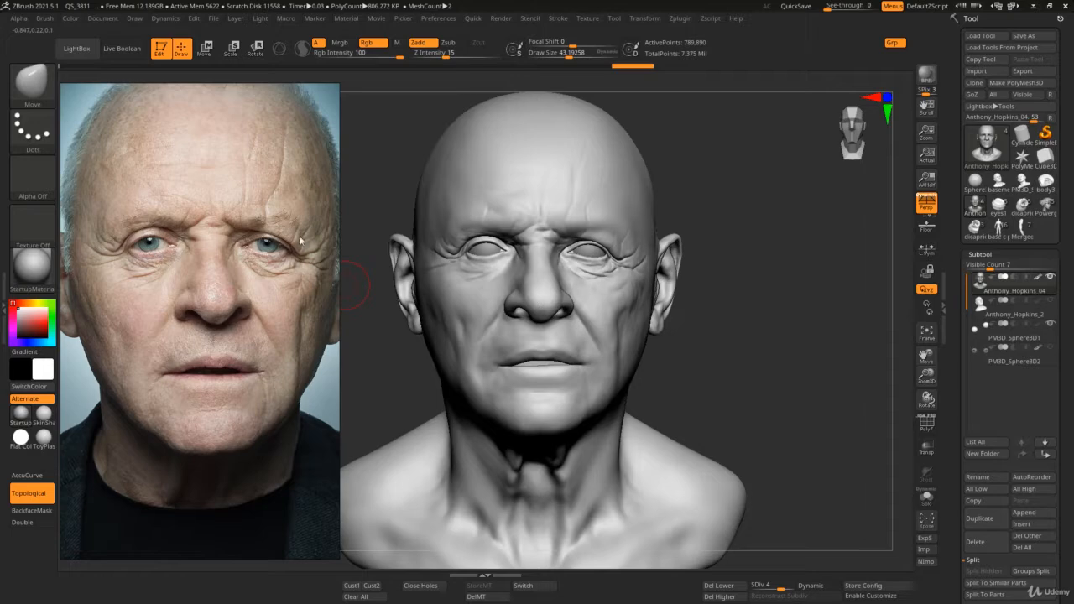
- Switch to the Standard brush and undo the last edit on the head sculpt
right_click_drag(486, 254, 508, 270, "alt")
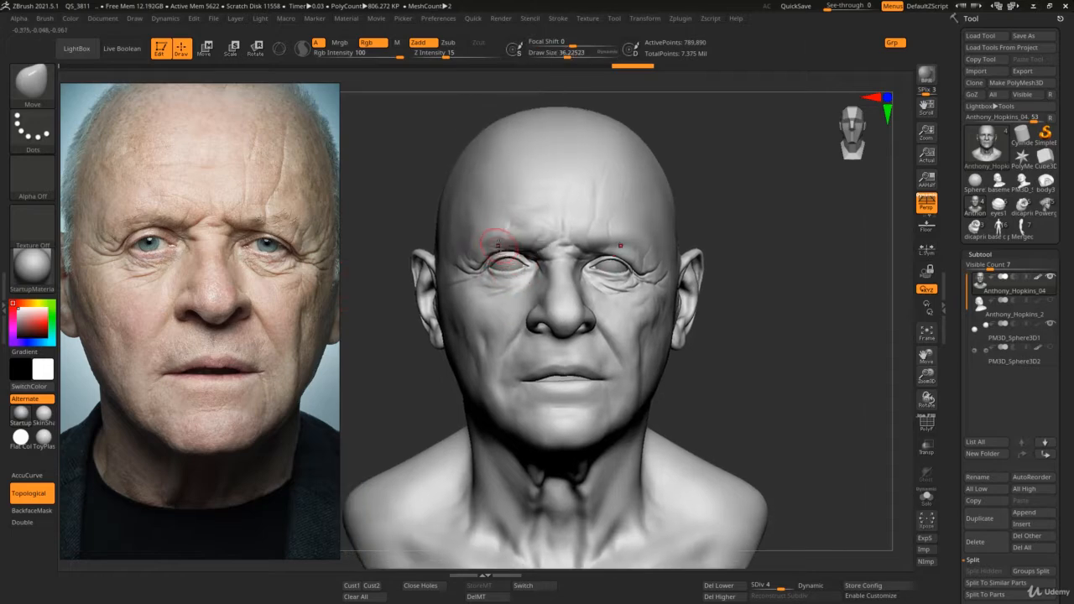
key("b")
key("s")
key("t")
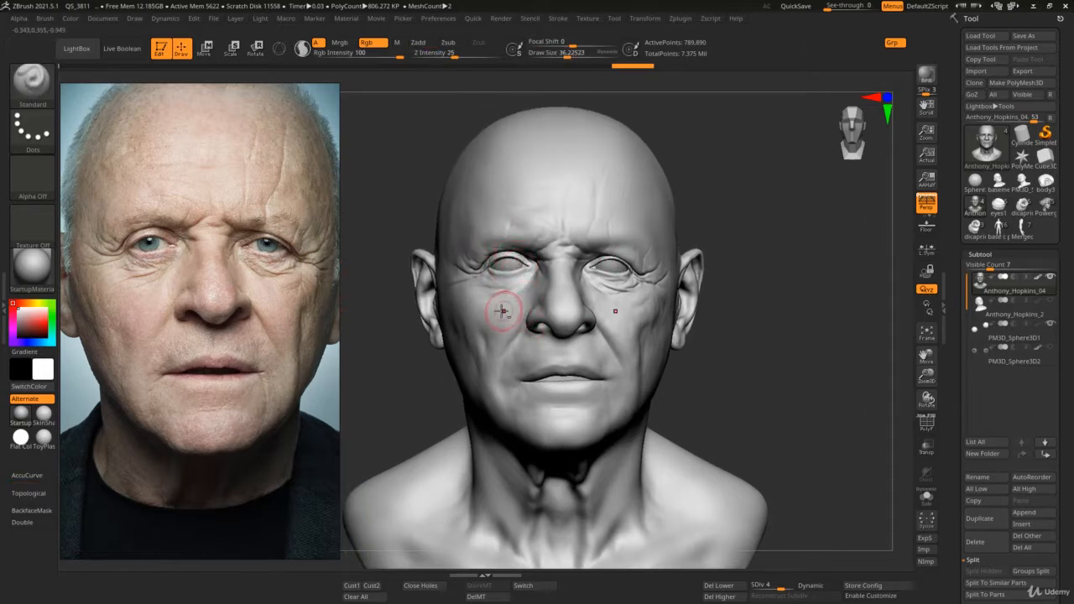
right_click_drag(508, 310, 520, 307, "alt")
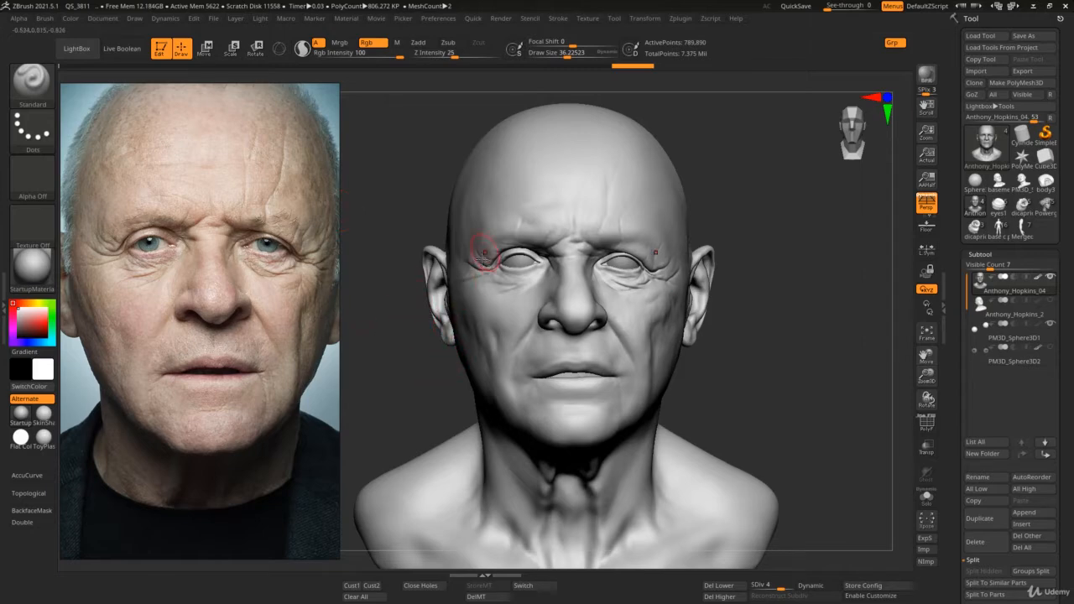
right_click_drag(484, 256, 487, 296)
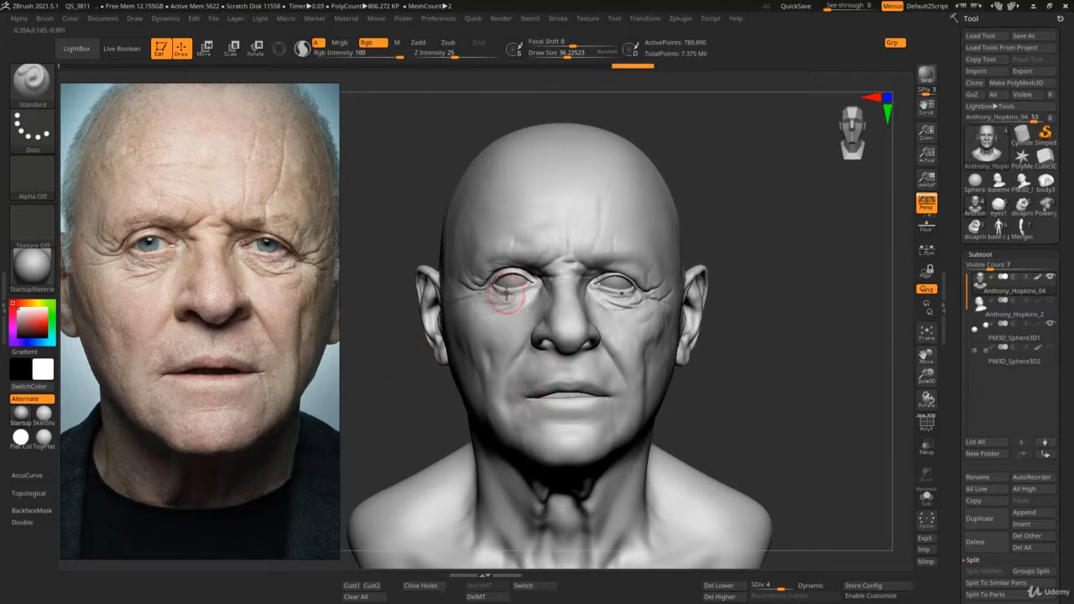
mouse_move(503, 304)
right_mouse_down("alt")
mouse_move(480, 277)
mouse_move(523, 259)
right_mouse_up("alt")
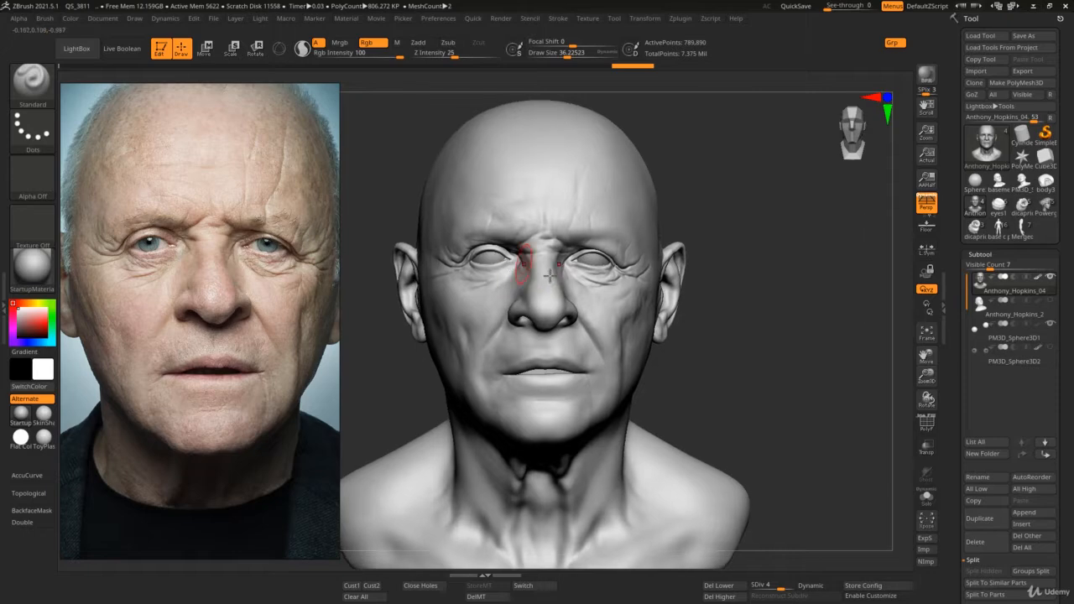
key("shift")
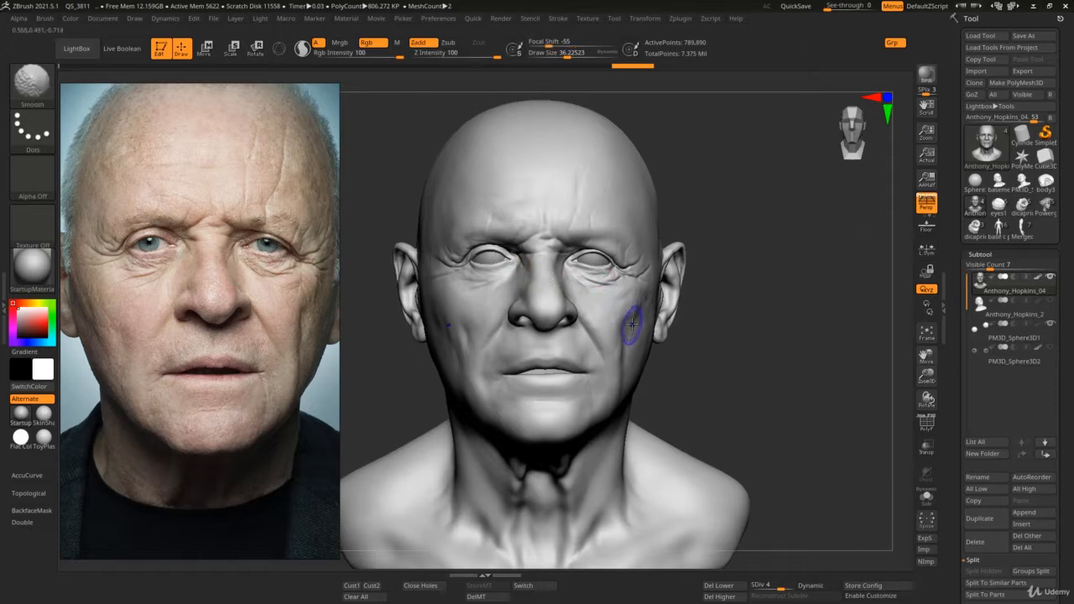
key("ctrl+z")
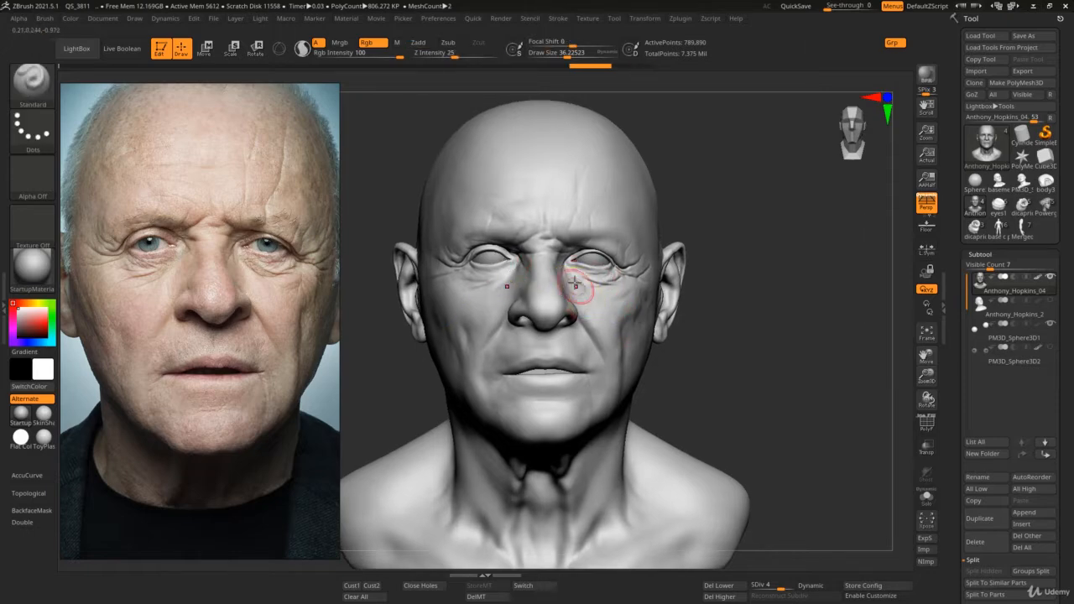
- Raise the head to subdivision level 5 and inspect the inner corners of the eyes up close
right_click_drag(574, 283, 579, 353, "ctrl")
mouse_move(487, 286)
right_mouse_down("ctrl")
mouse_move(567, 320)
mouse_move(555, 280)
right_mouse_up("ctrl")
mouse_move(559, 322)
right_mouse_down("ctrl")
mouse_move(548, 292)
mouse_move(563, 324)
right_mouse_up("ctrl")
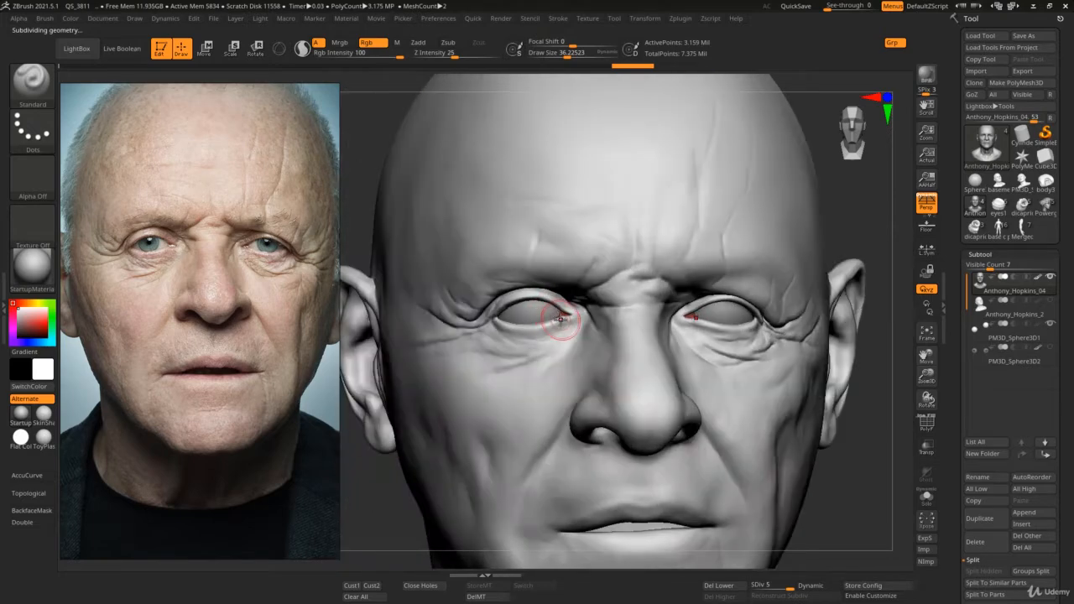
mouse_move(623, 391)
right_mouse_down("ctrl")
mouse_move(562, 308)
mouse_move(553, 332)
mouse_move(523, 281)
right_mouse_up("ctrl")
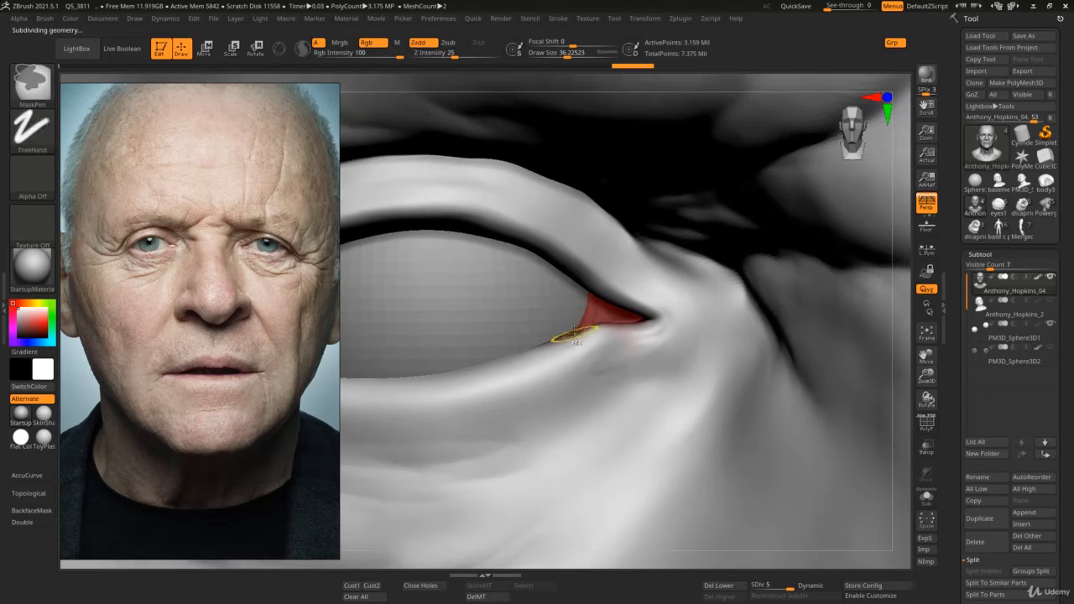
right_click_drag(537, 349, 480, 172, "ctrl")
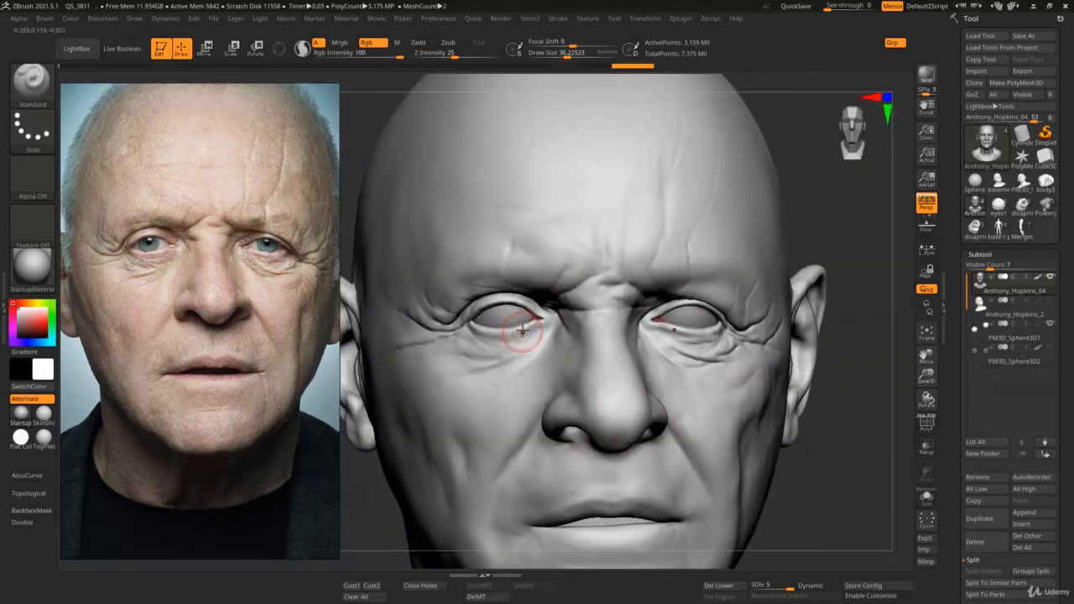
mouse_move(522, 331)
right_mouse_down("alt")
mouse_move(546, 319)
mouse_move(567, 325)
right_mouse_up("alt")
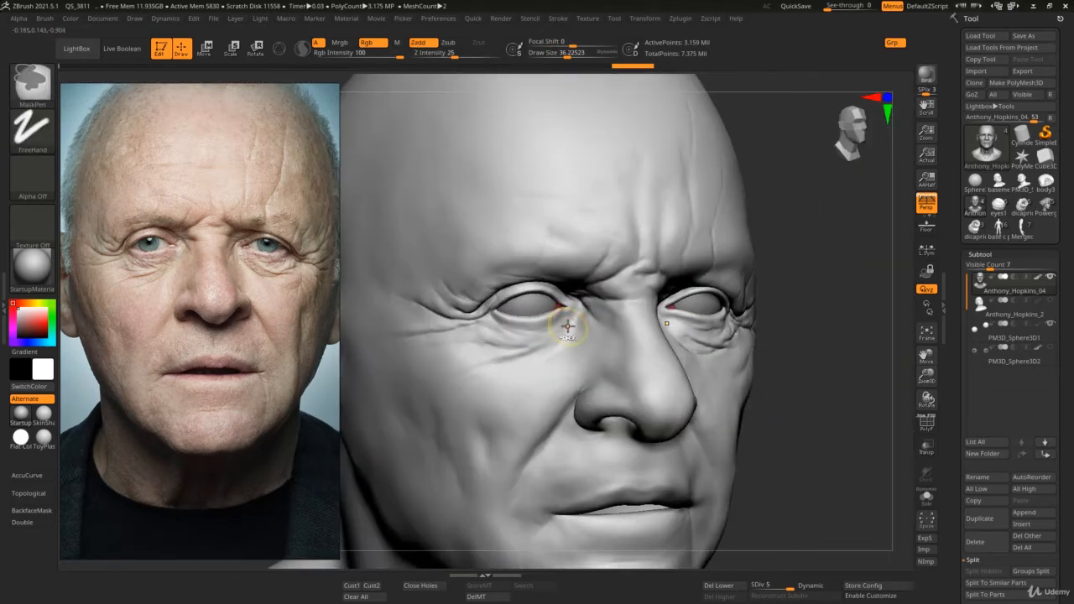
right_click_drag(678, 372, 865, 343, "ctrl")
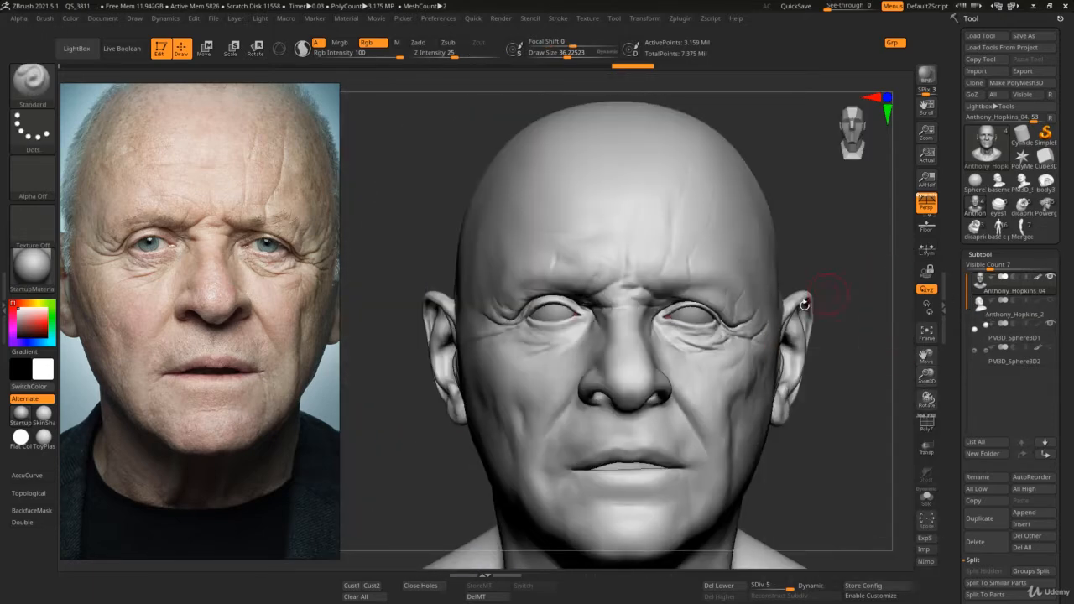
- Hide the PM3D_Sphere3D1 eyeballs and show the detailed PM3D_Sphere3D2 eyes to compare the whole bust with the reference photo
left_click(1050, 326)
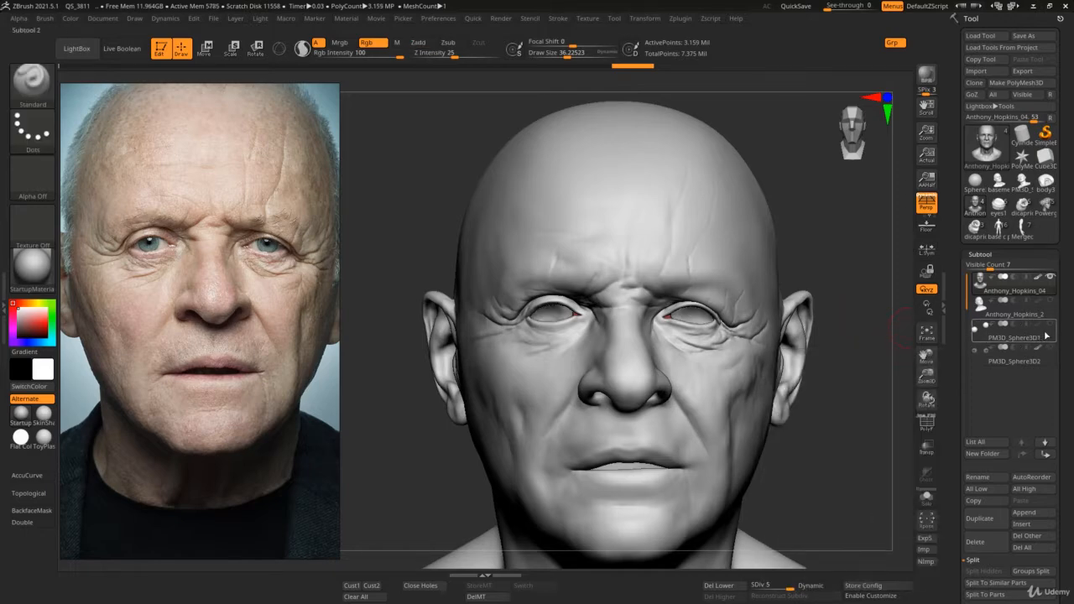
left_click(1050, 349)
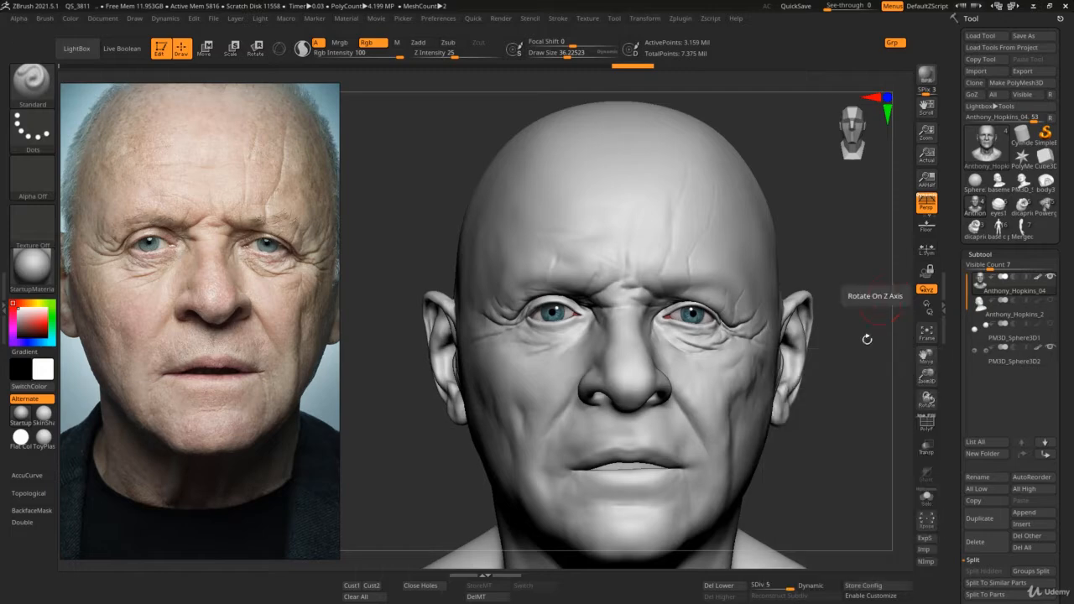
right_click_drag(836, 380, 818, 444, "ctrl")
right_click_drag(751, 356, 723, 330, "alt")
right_click_drag(760, 376, 712, 348)
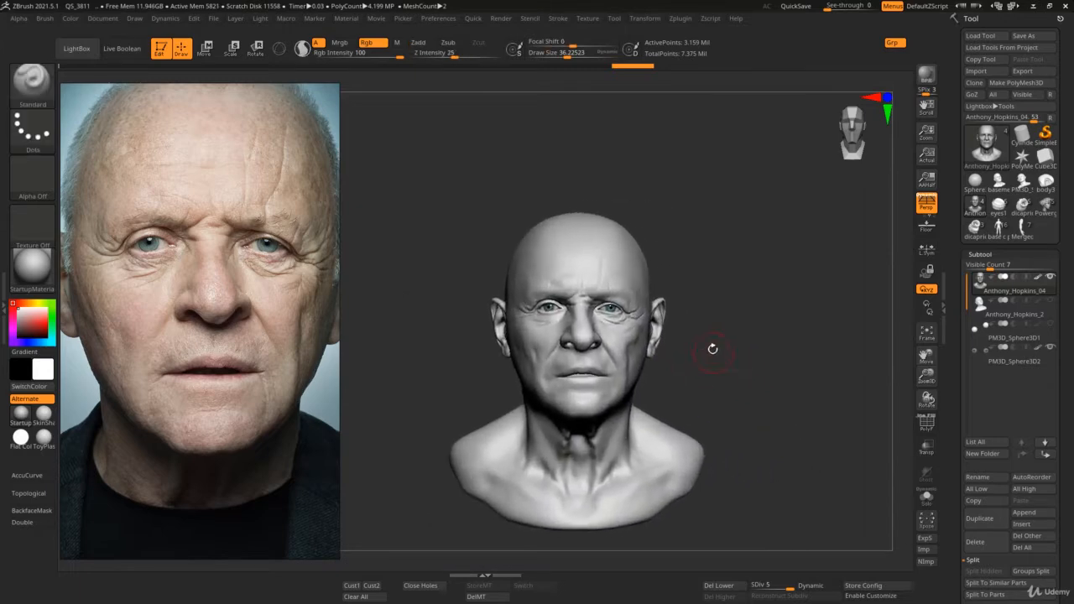
- Bring back the plain PM3D_Sphere3D1 eyeballs in place of the detailed eyes and make them the active subtool
left_click(1051, 325)
right_click_drag(682, 294, 720, 315, "ctrl")
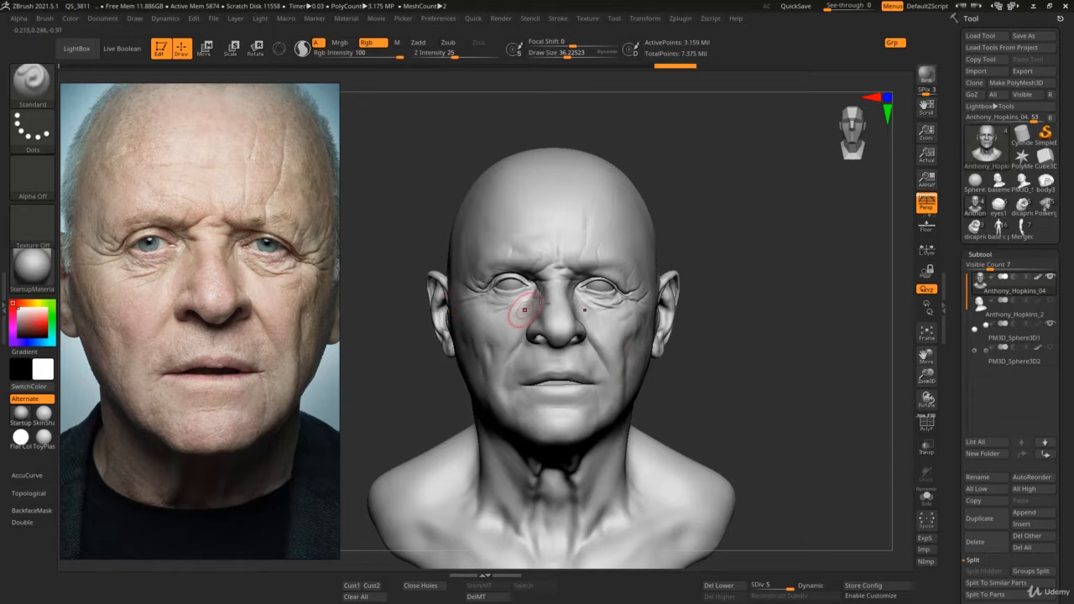
mouse_move(542, 302)
right_mouse_down("ctrl")
mouse_move(537, 335)
mouse_move(528, 304)
right_mouse_up("ctrl")
left_click(515, 306, "alt")
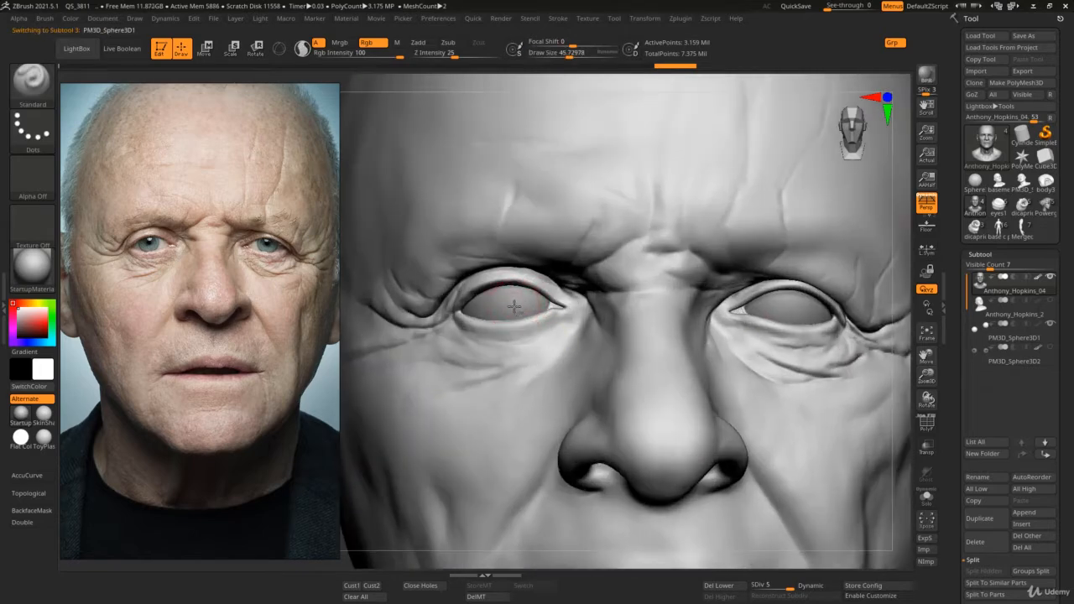
right_click_drag(554, 312, 604, 310, "alt")
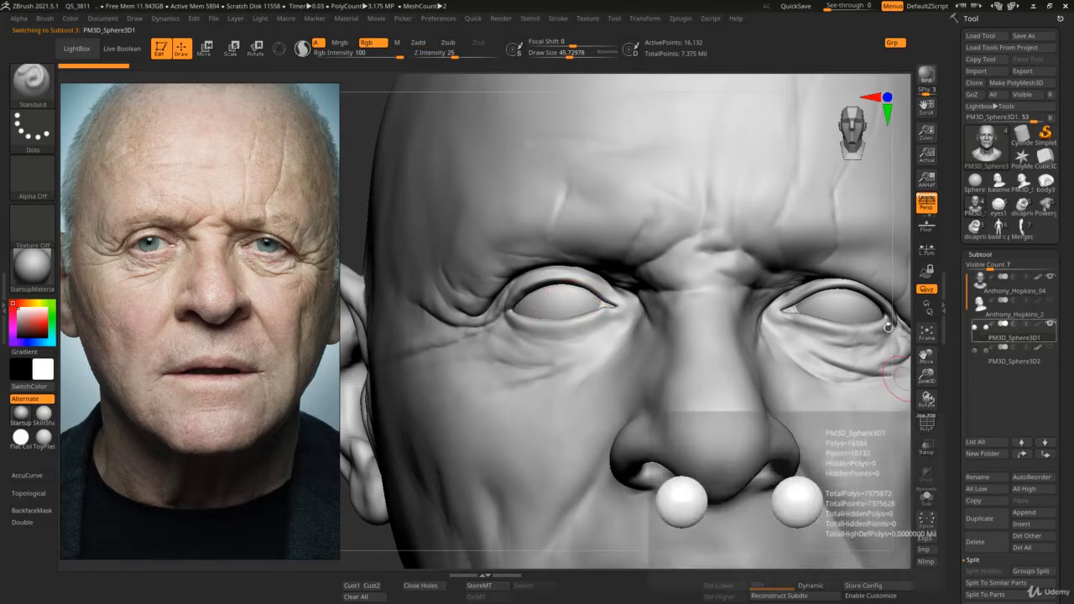
- Make the head see-through so that the full eyeballs behind the eyelids can be examined from the front
key("shift+alt+s")
key("shift+alt+s")
key("shift+t")
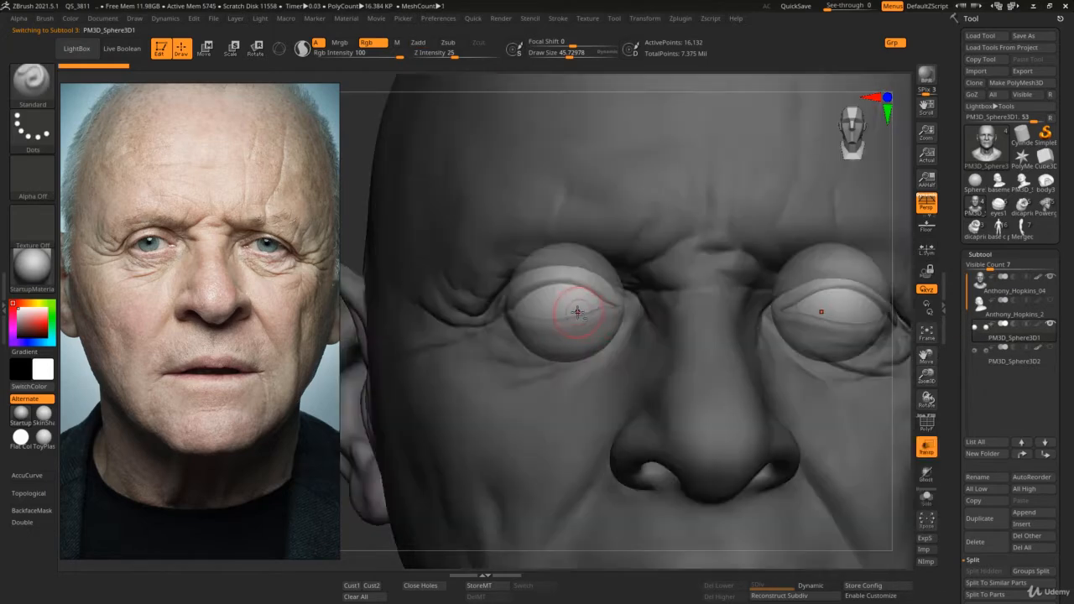
right_click_drag(590, 313, 584, 287, "ctrl")
right_click_drag(583, 286, 547, 310, "alt")
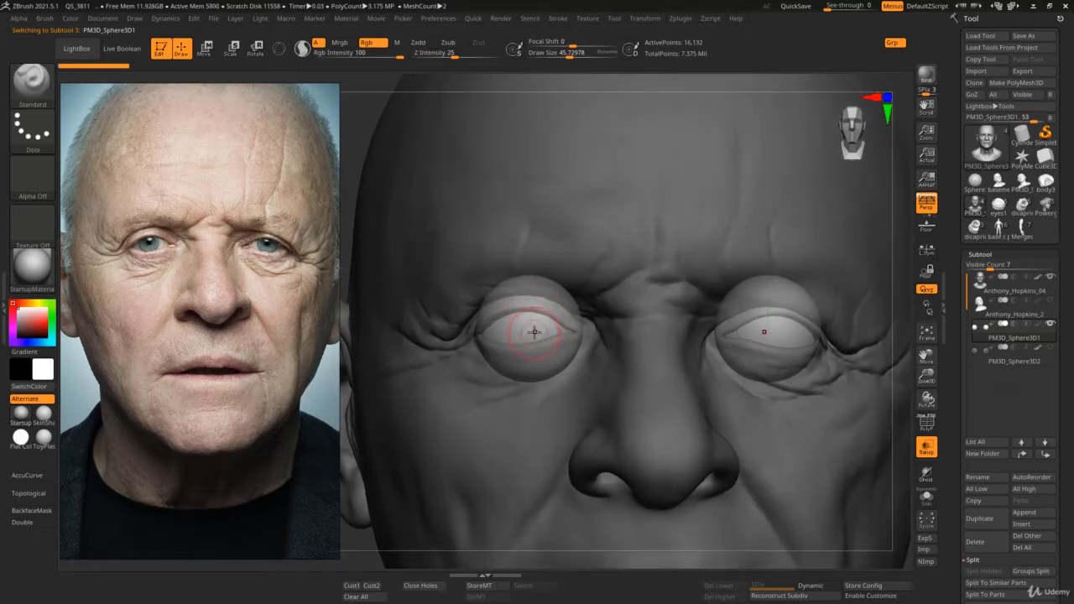
- Centre the transform gizmo on the eyeballs and try scaling them uniformly by about 0.99
key("w")
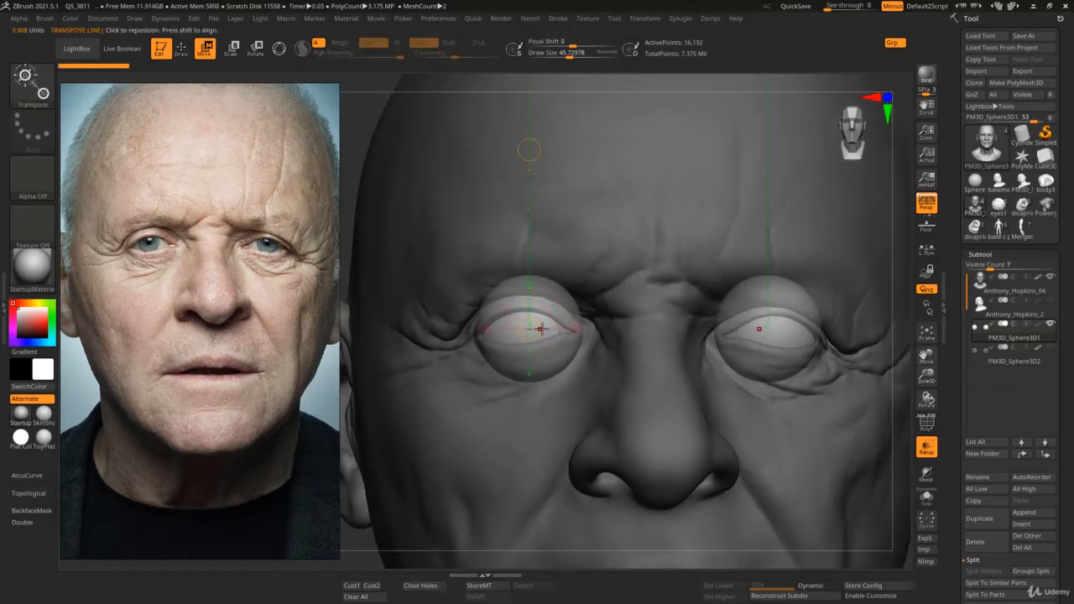
key("r")
key("y")
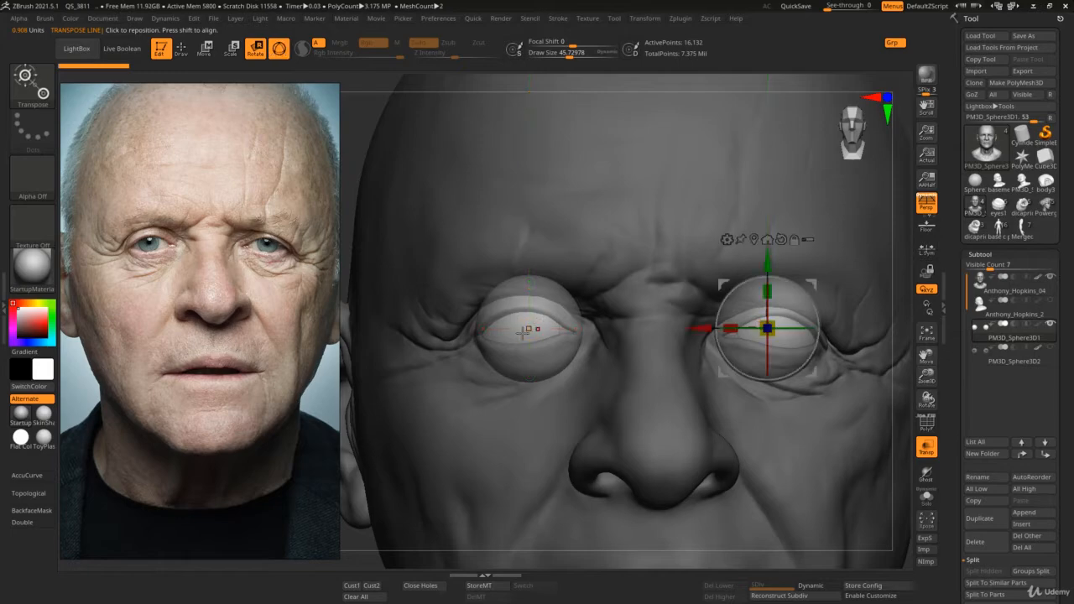
left_click(522, 333)
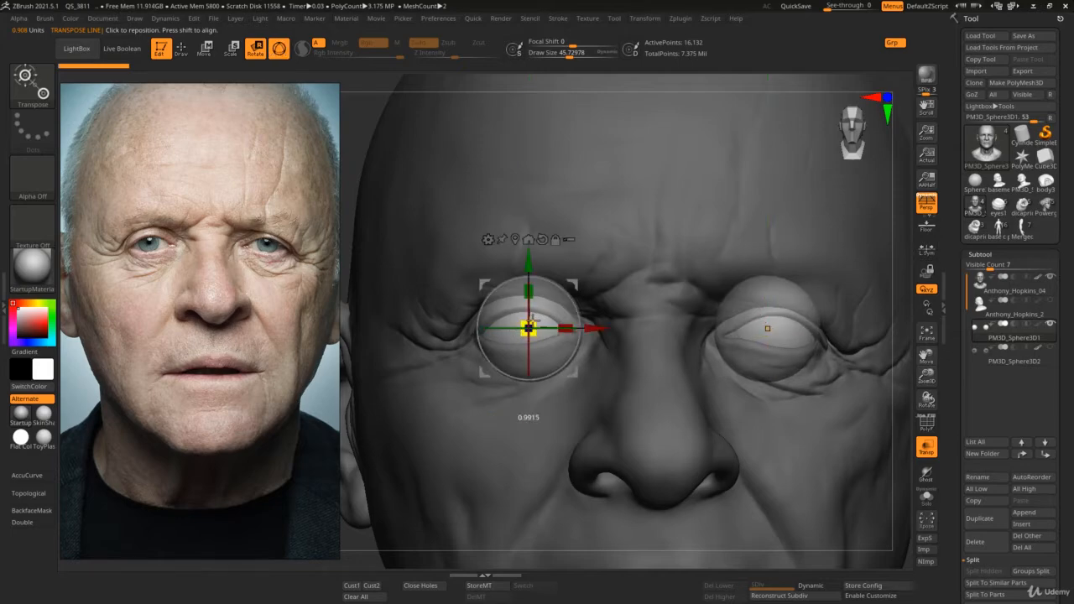
left_click(767, 328)
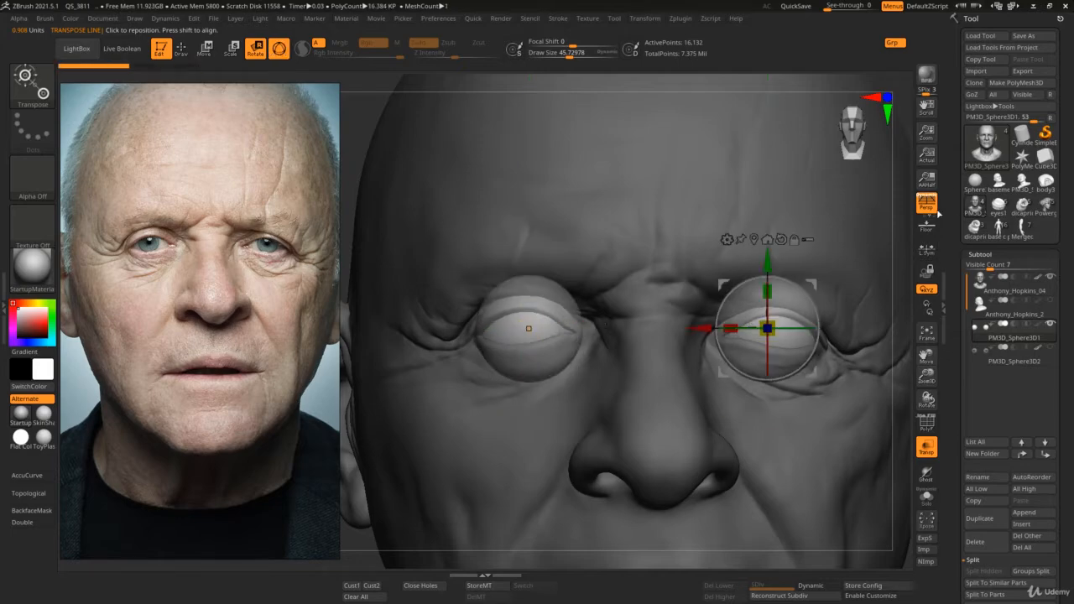
- Enable local symmetry for the eyeballs and scale them down slightly with the gizmo, with the head shown opaque
left_click(928, 251)
key("shift+s")
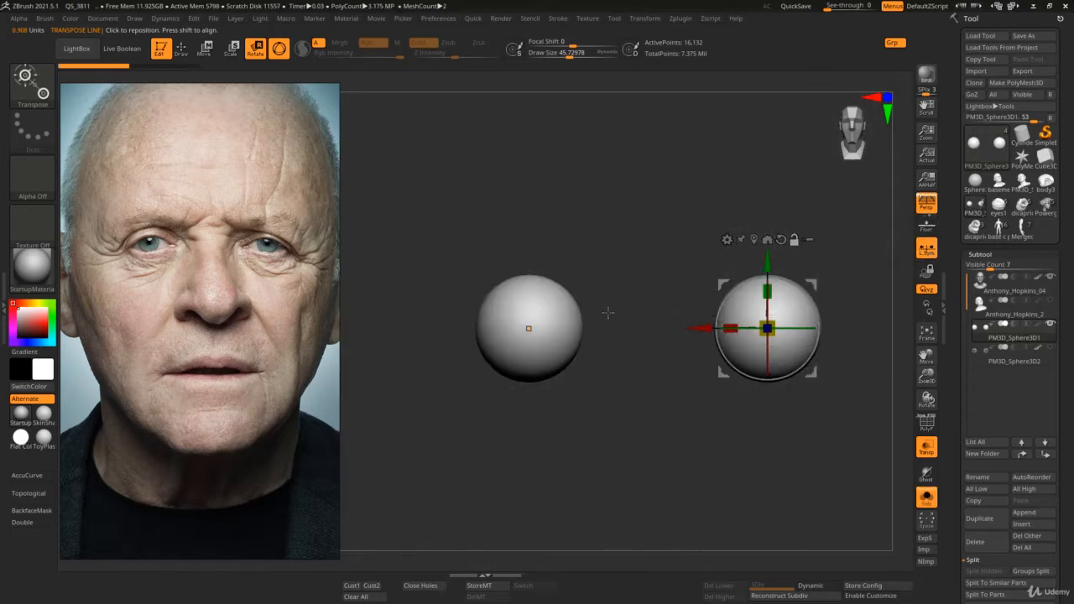
key("shift+s")
key("shift+t")
left_click(567, 330)
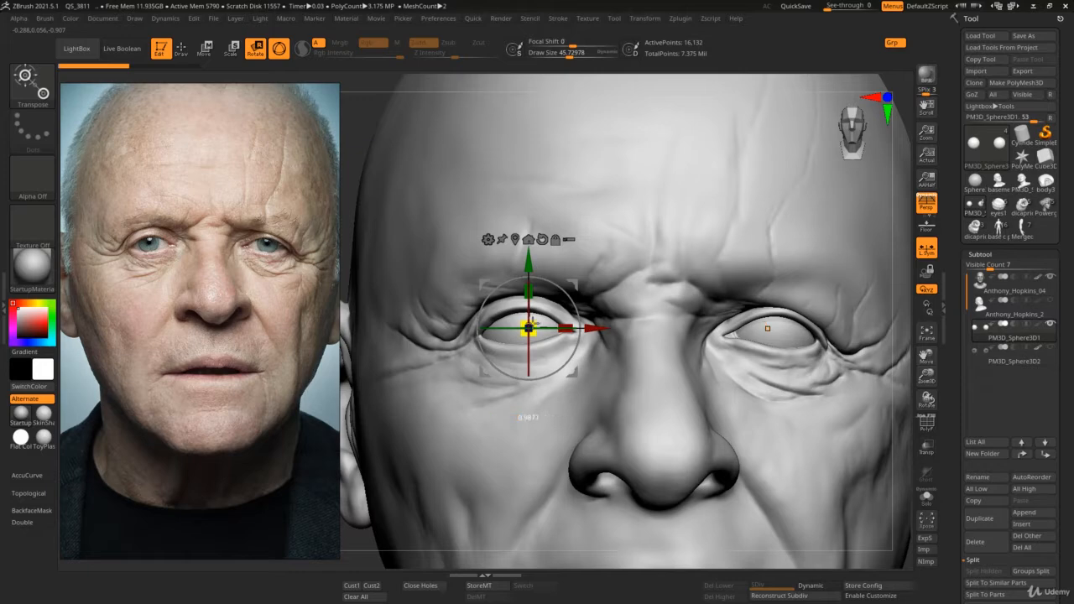
key("q")
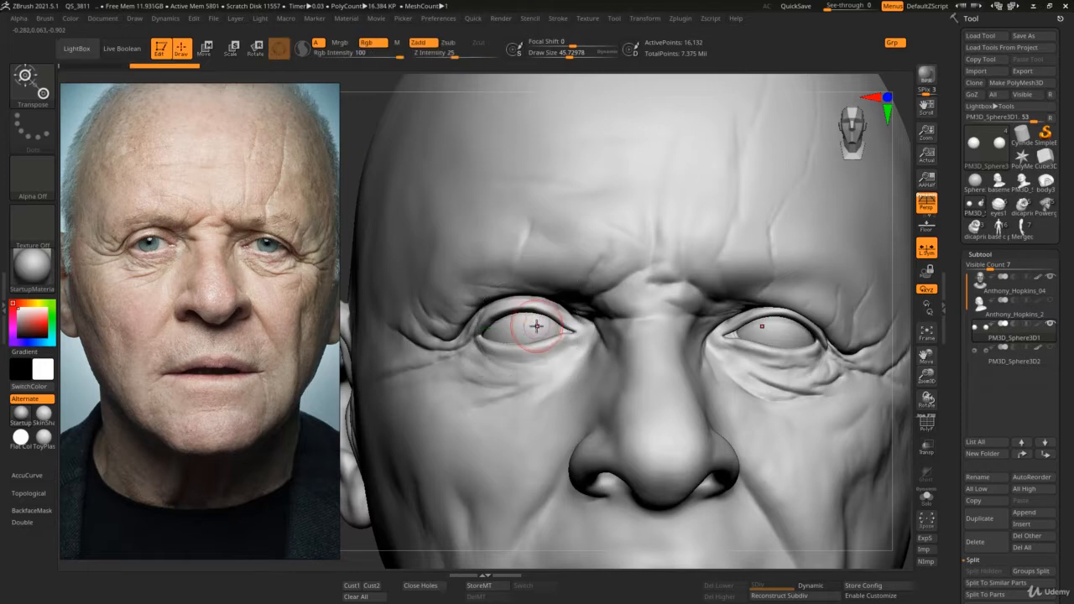
- Shift both eyeballs slightly outward along the X axis, using the see-through head display as a guide
key("w")
key("alt+t")
left_click_drag(586, 328, 589, 329)
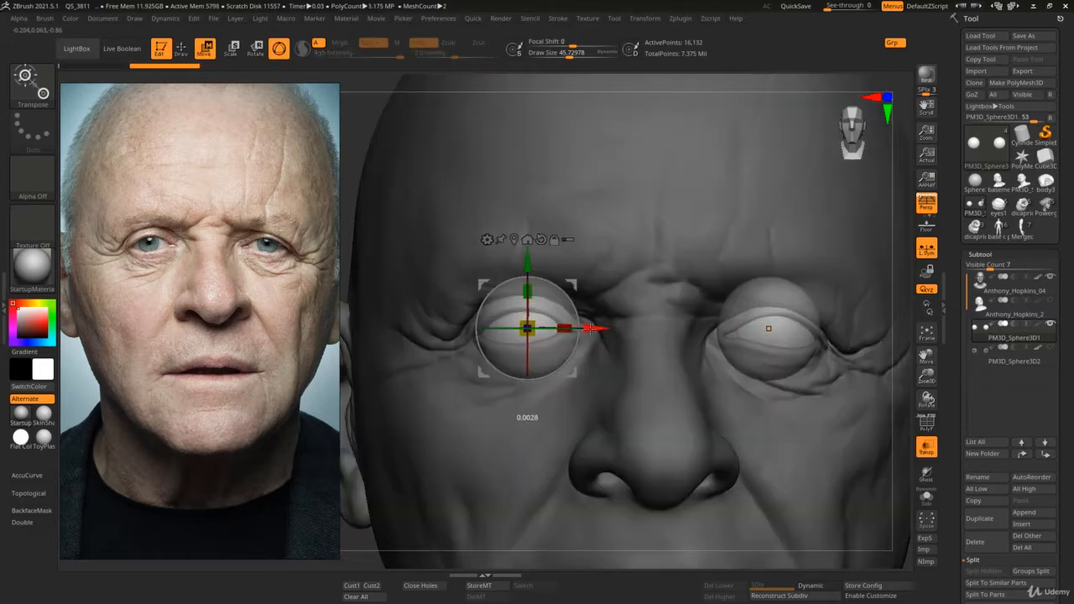
key("alt+t")
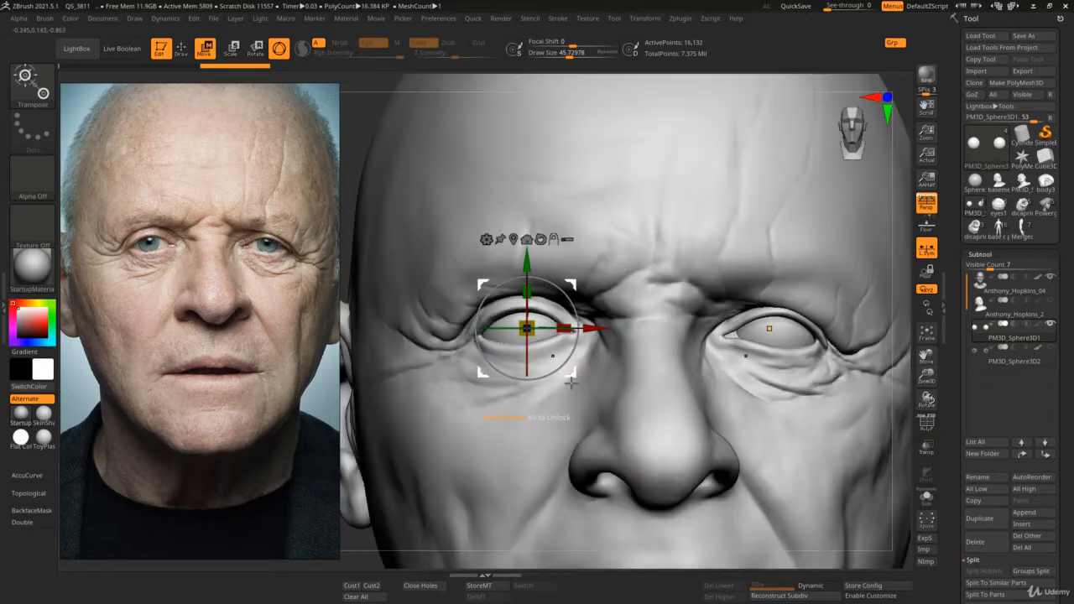
- Leave the transform gizmo and switch to the Move brush for the eyeballs
key("q")
key("b")
key("m")
key("v")
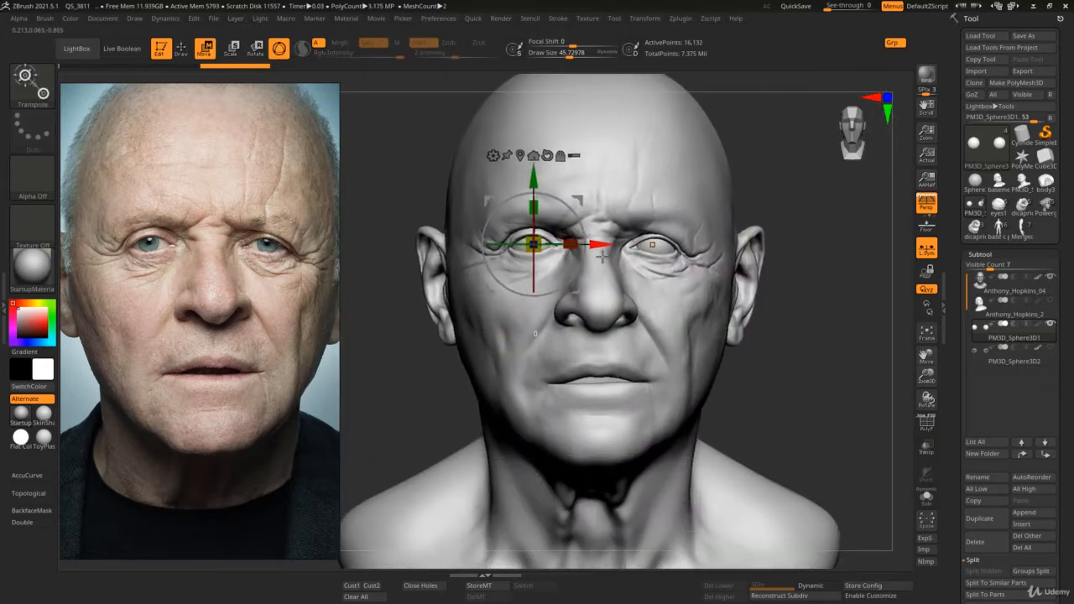
key("q")
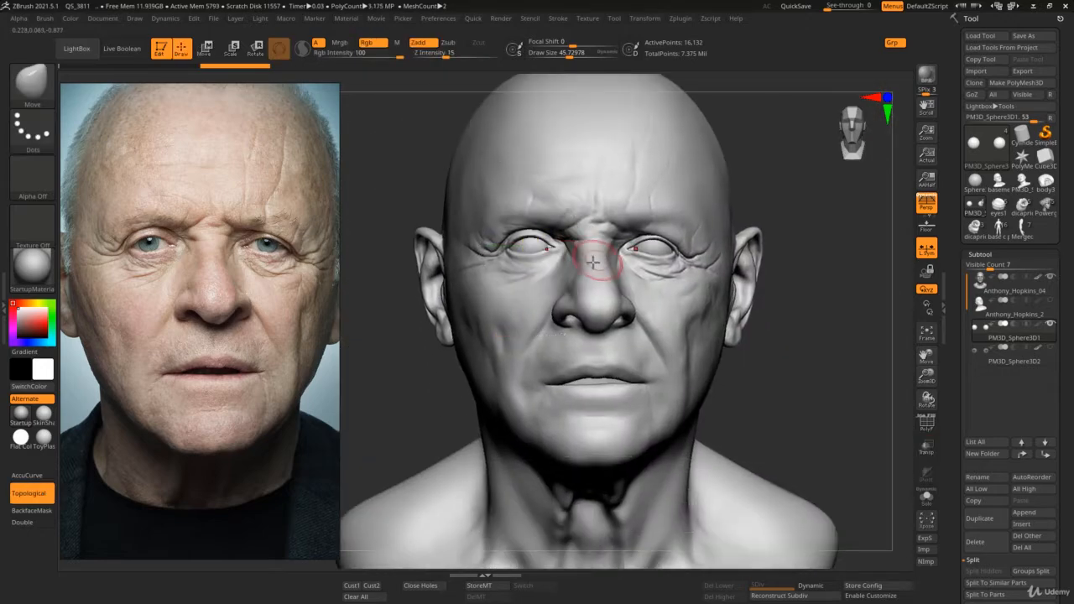
- Examine how the eyeballs sit behind the eyelids at the inner and outer corners through a see-through head
right_click_drag(593, 262, 568, 281)
key("shift+t")
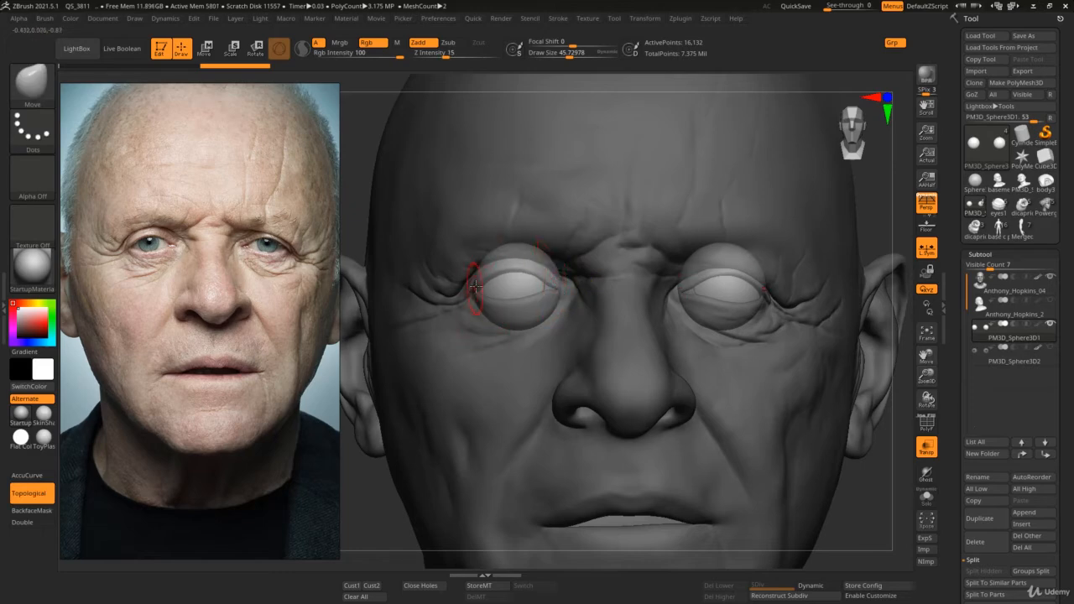
key("ctrl+shift")
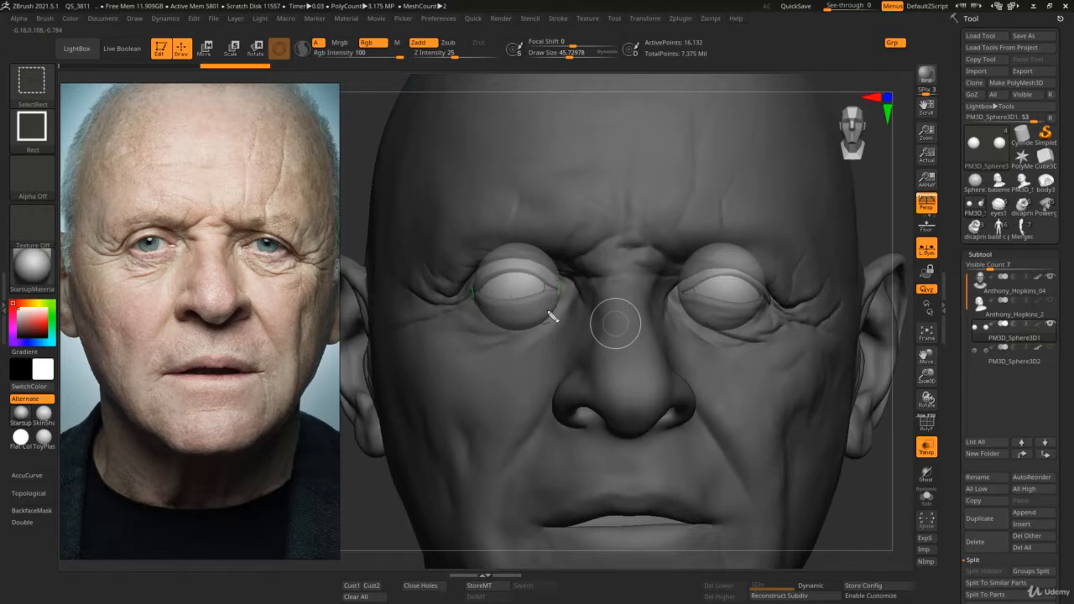
mouse_move(564, 282)
right_mouse_down()
mouse_move(561, 295)
mouse_move(568, 271)
mouse_move(604, 270)
mouse_move(536, 270)
mouse_move(573, 340)
right_mouse_up()
key("shift+t")
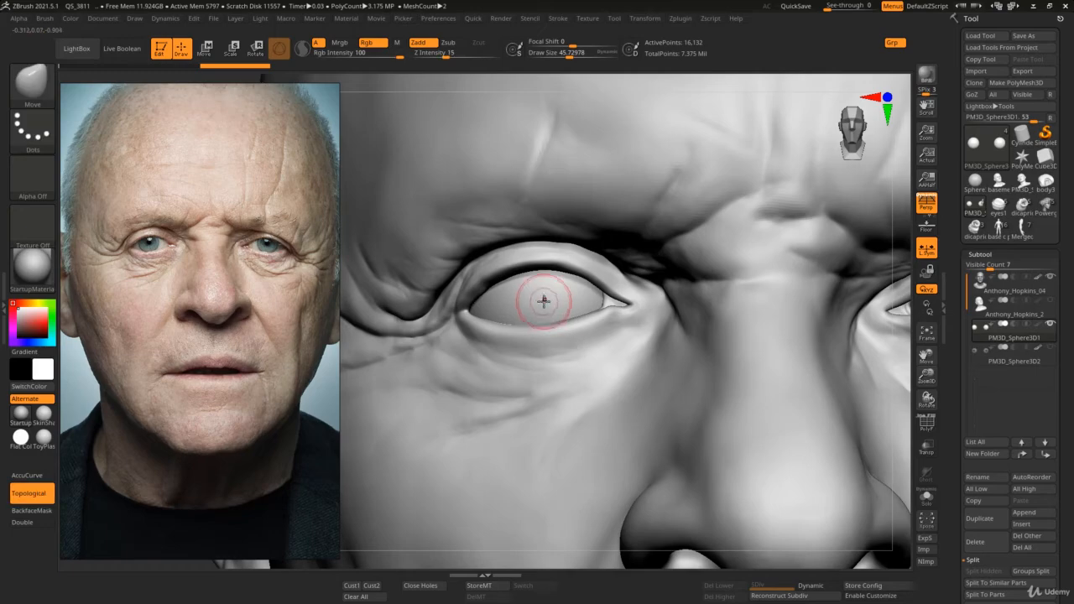
- Enlarge the Move brush to a draw size of about 60 and isolate the eyeballs
key("s")
left_click_drag(546, 301, 552, 301)
key("f")
mouse_move(566, 312)
right_mouse_down()
mouse_move(564, 263)
mouse_move(609, 395)
mouse_move(548, 305)
right_mouse_up()
key("shift+s")
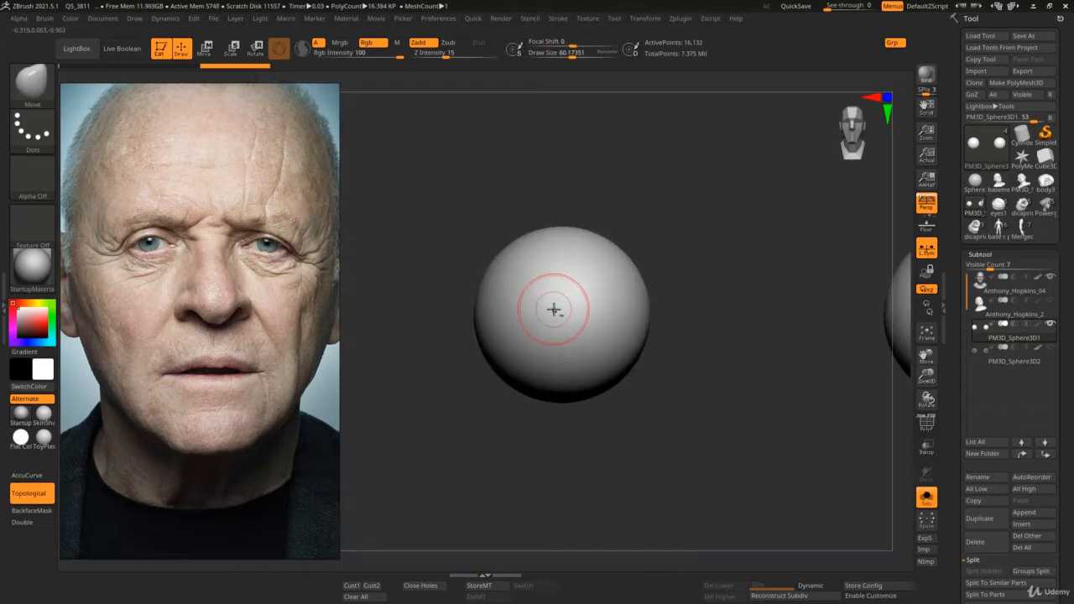
- Bring the head back around the isolated eyeballs and compare the whole eye area with the reference photo
key("shift+s")
key("shift+t")
key("shift+t")
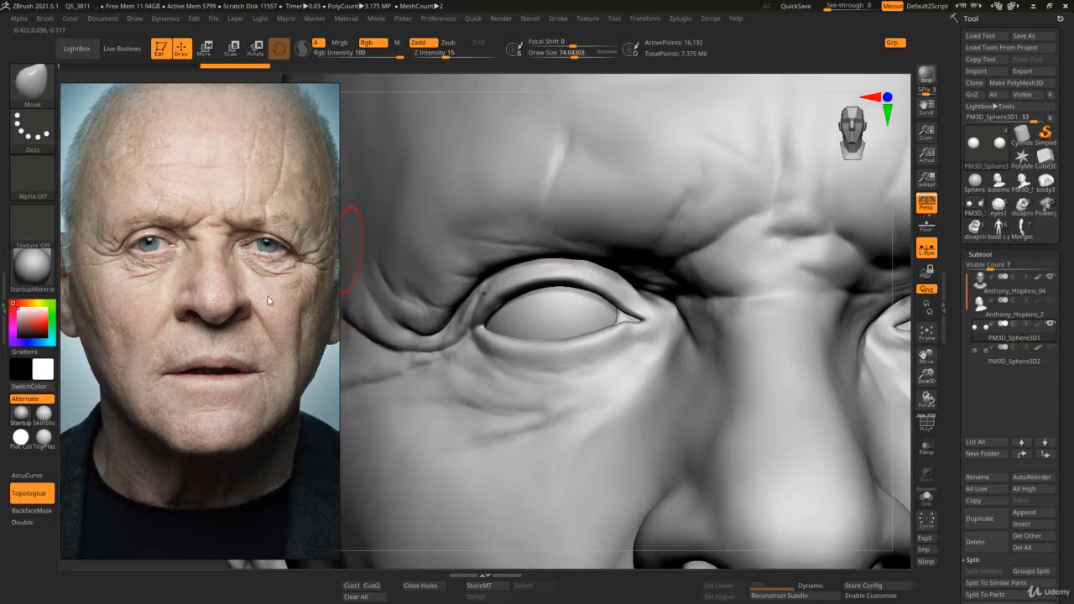
right_click_drag(550, 300, 646, 325, "ctrl")
right_click_drag(720, 340, 746, 326, "shift")
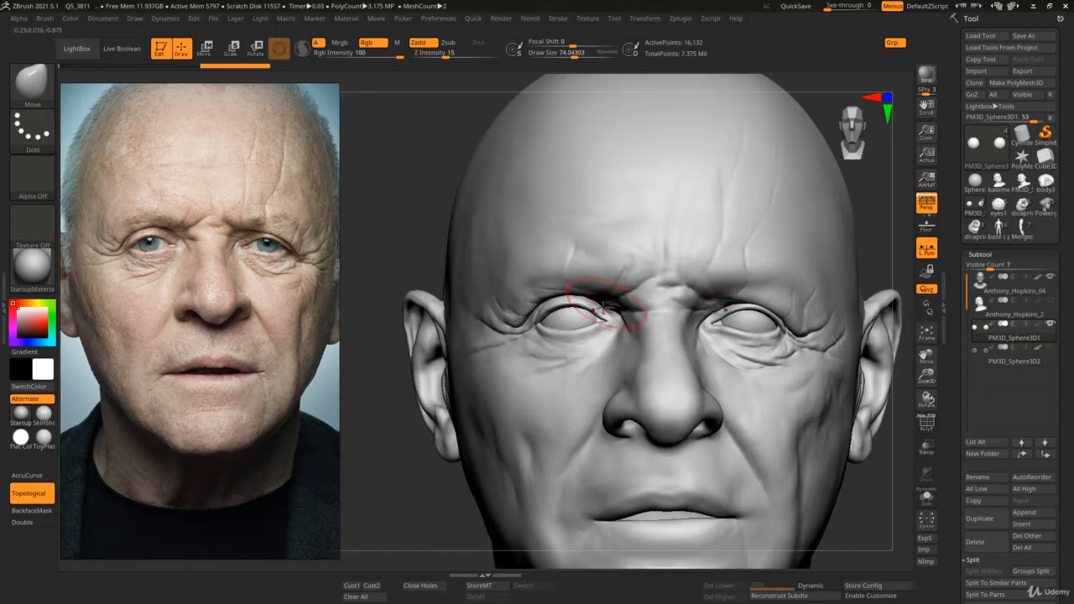
key("bracketleft")
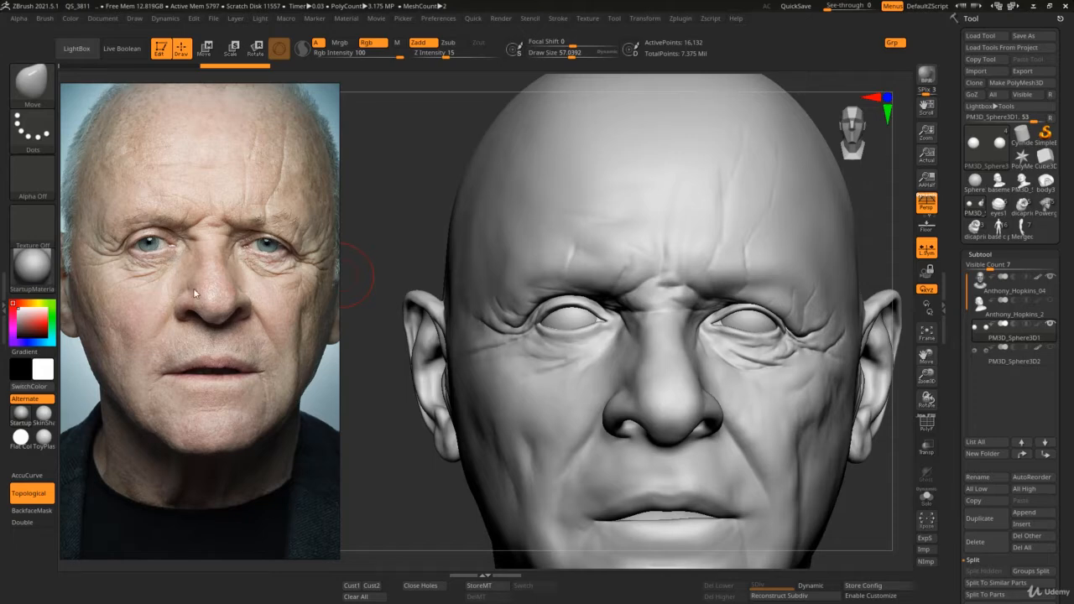
- Reduce the Move brush to a draw size of about 40 and decline activating Dynamic Subdiv on the eyeballs
mouse_move(587, 326)
right_mouse_down("alt")
mouse_move(601, 328)
mouse_move(585, 323)
right_mouse_up("alt")
key("s")
left_click_drag(581, 326, 577, 325)
right_click_drag(562, 326, 571, 328, "ctrl")
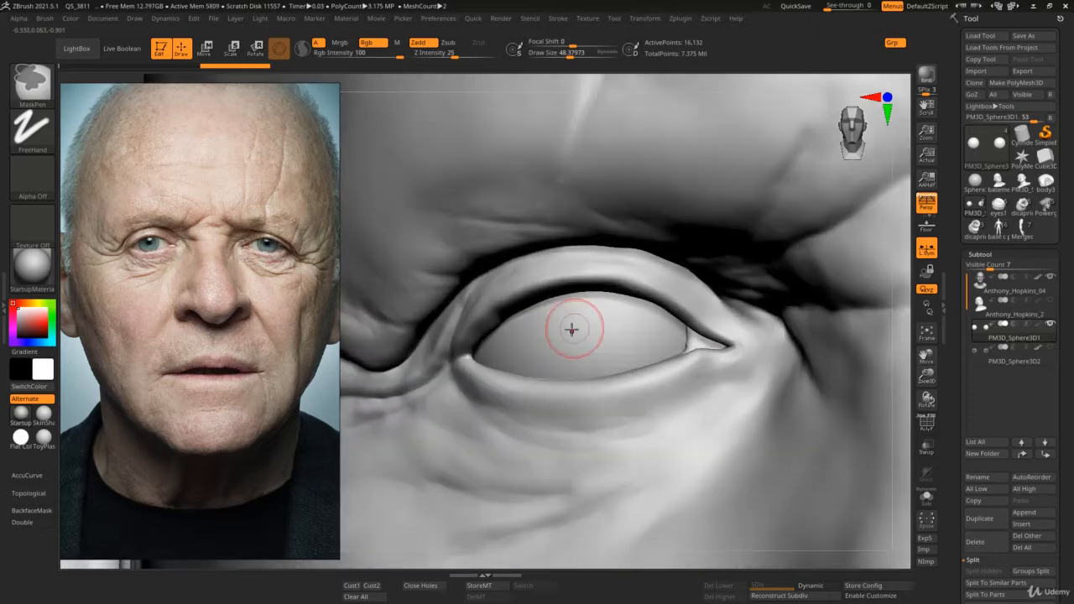
key("s")
key("d")
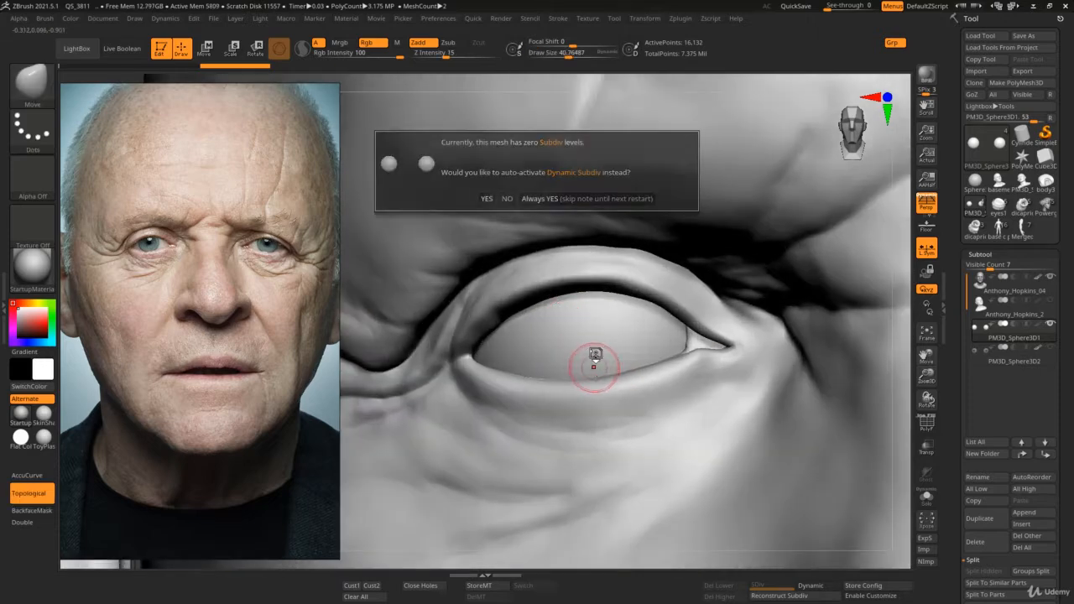
left_click(506, 199)
- Isolate the eyeballs with their wireframe shown, examine the sphere topology, and bring the head back
key("alt+shift+s")
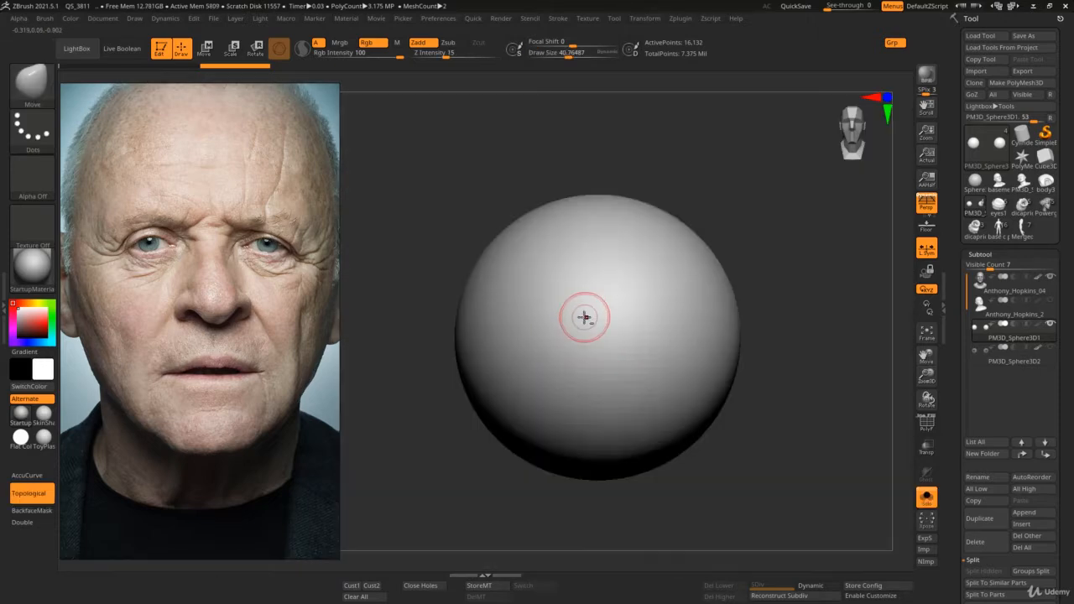
key("shift+f")
right_click_drag(599, 281, 615, 307)
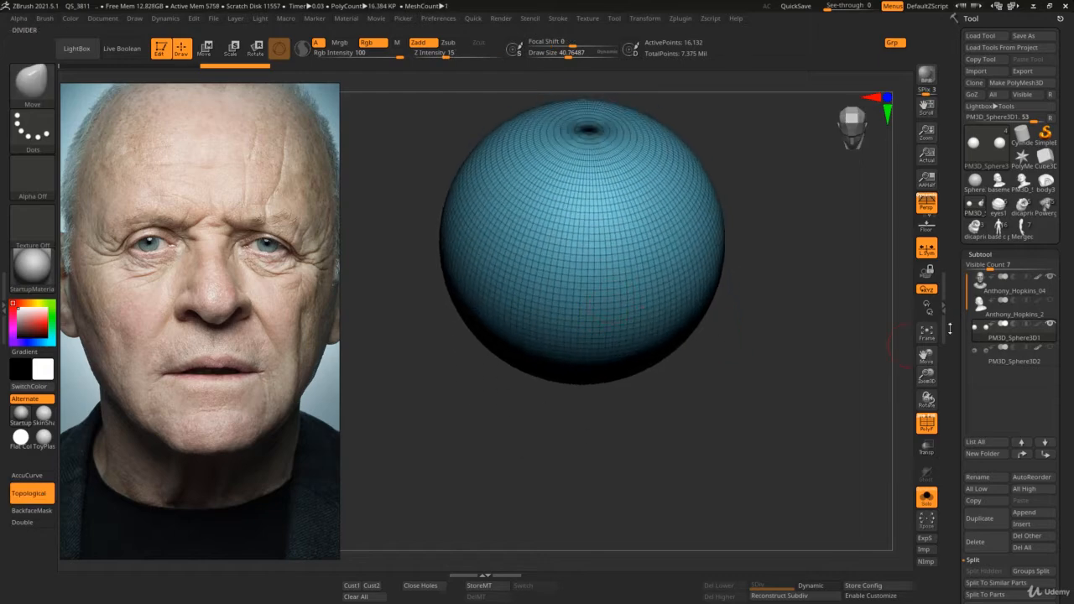
right_click_drag(705, 323, 671, 219, "ctrl")
right_click_drag(671, 220, 658, 192, "shift")
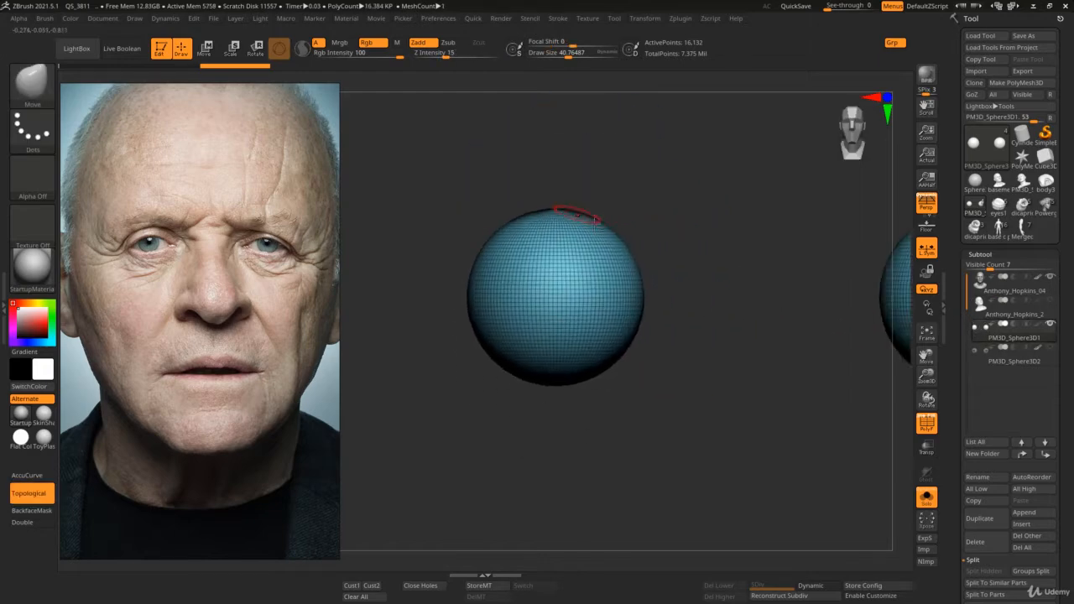
key("alt+shift+s")
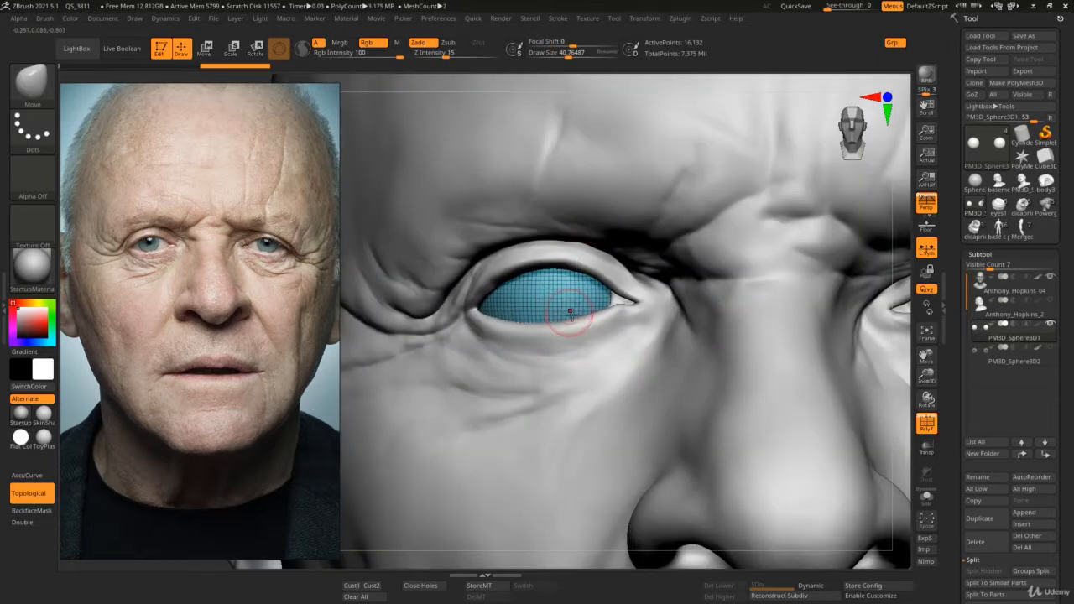
- Hide the wireframe and subdivide the eyeballs twice, up to subdivision level 3
key("f")
right_click_drag(575, 311, 713, 367, "alt")
right_click_drag(603, 269, 561, 326, "ctrl")
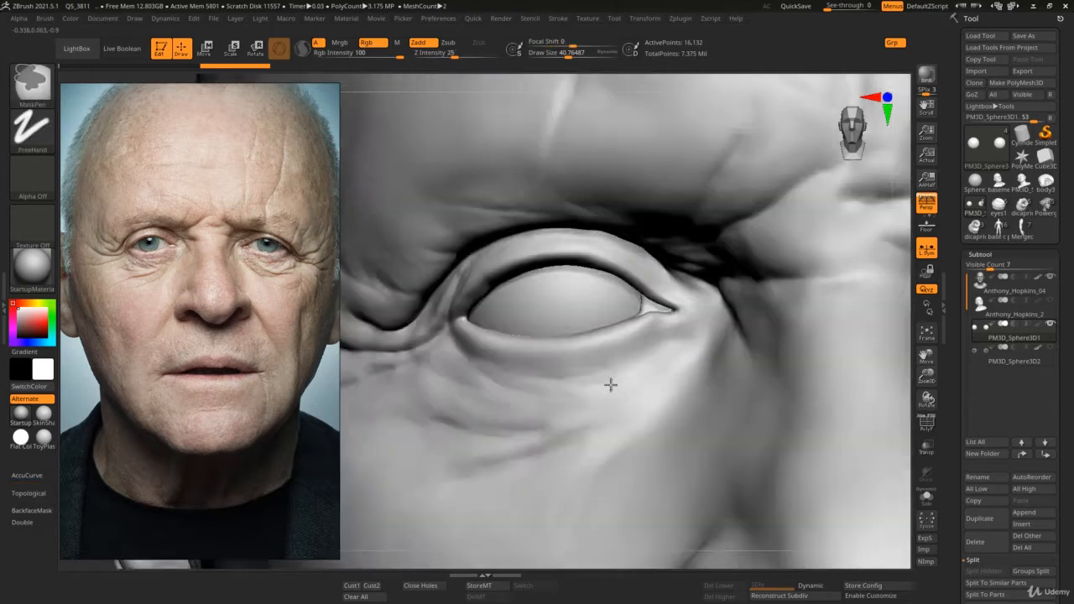
right_click_drag(609, 383, 578, 319)
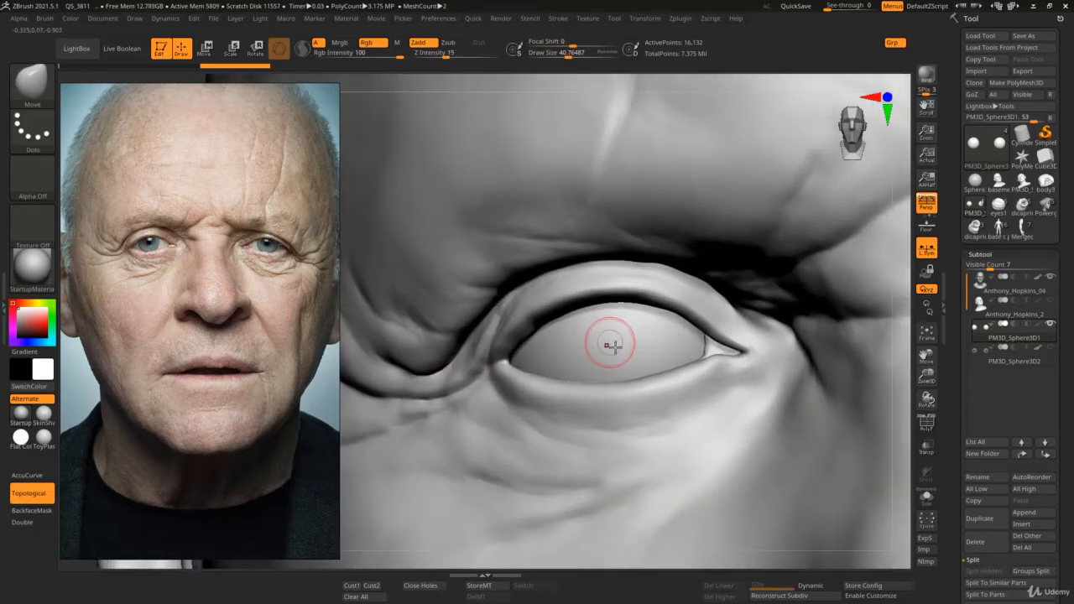
key("ctrl+d")
key("ctrl+d")
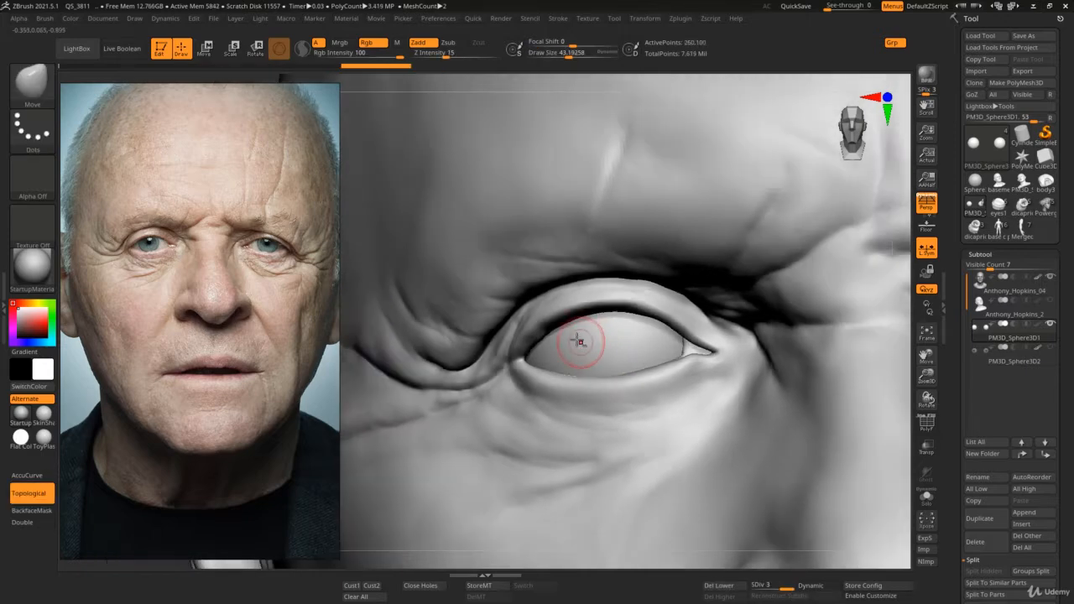
- Switch to the Standard brush and set its draw size to about 60 over the eyeball
right_click_drag(582, 342, 566, 359, "ctrl")
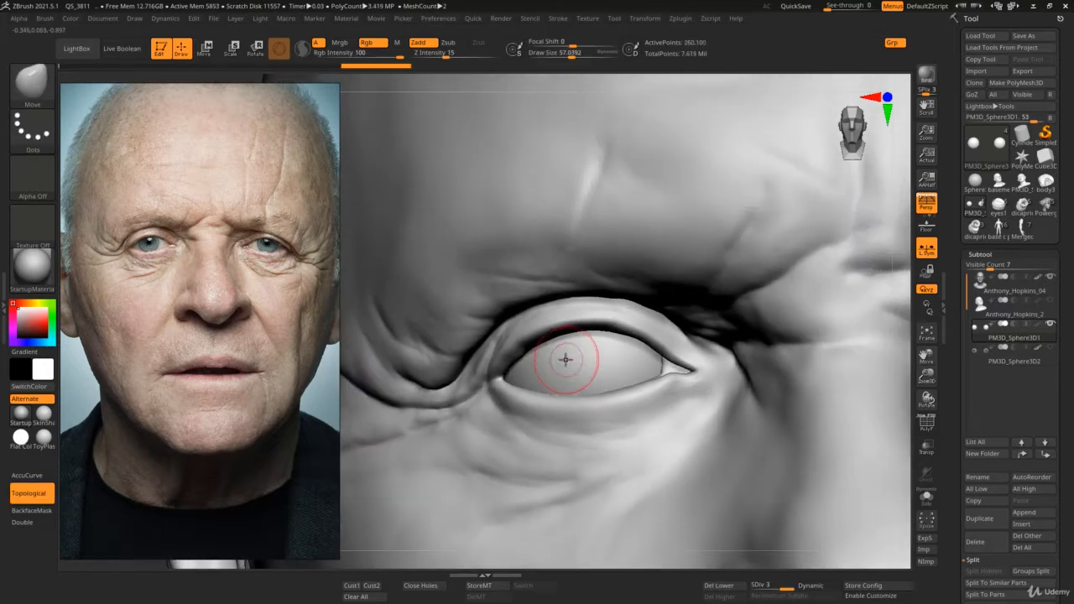
key("b")
key("s")
key("t")
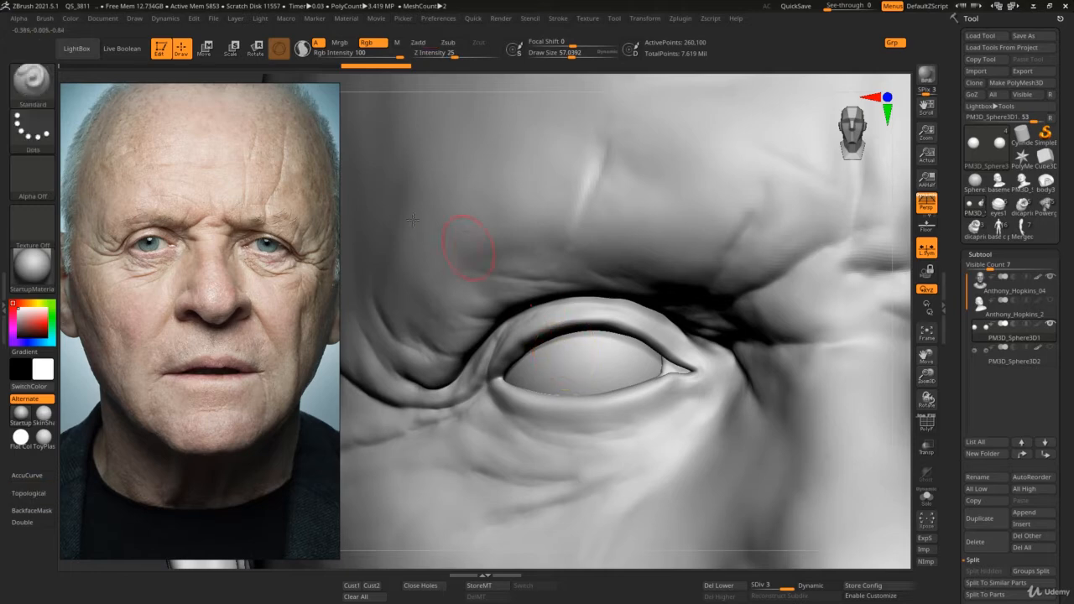
key("ctrl")
key("ctrl")
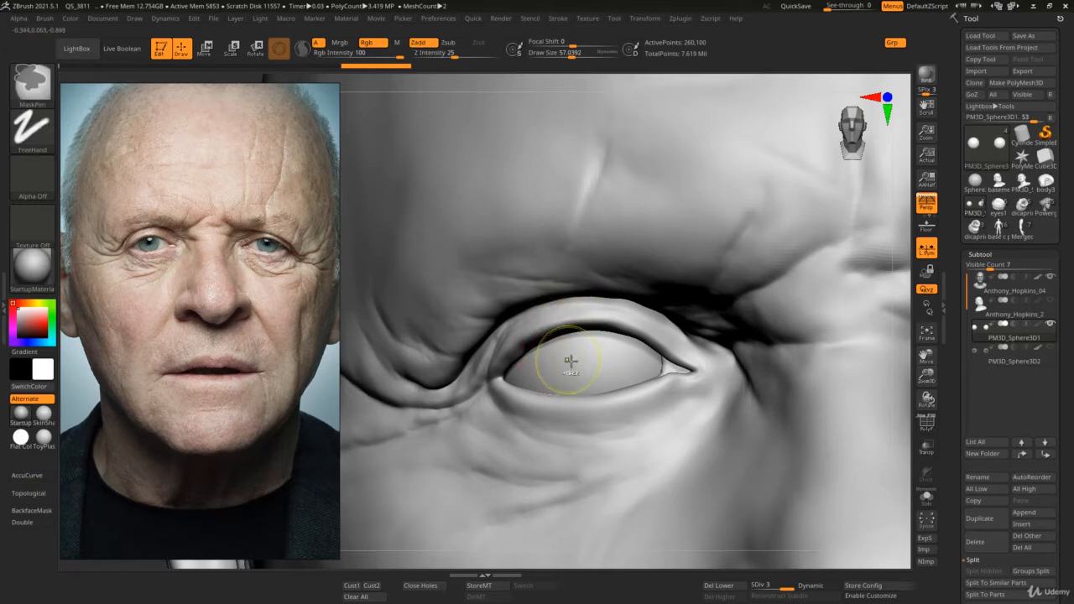
right_click_drag(564, 359, 559, 356)
key("s")
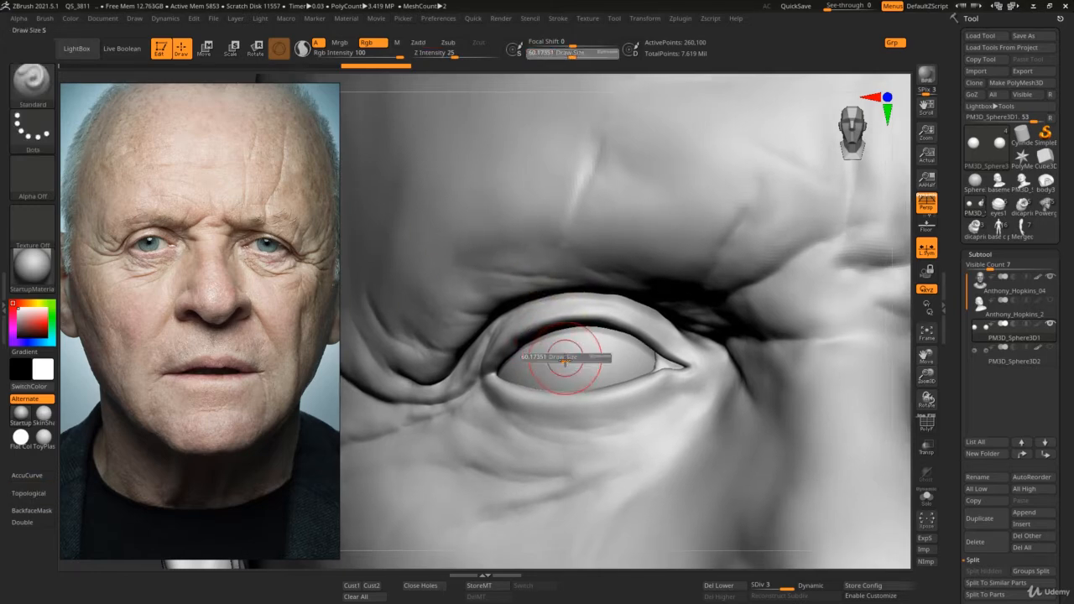
- Enlarge the reference photo until one eye with its iris and eyelids fills the reference view
scroll(180, 242, "up", 5)
mouse_move(134, 256)
middle_mouse_down()
mouse_move(290, 321)
mouse_move(279, 313)
mouse_move(283, 351)
middle_mouse_up()
scroll(279, 312, "up", 2)
scroll(284, 352, "up", 1)
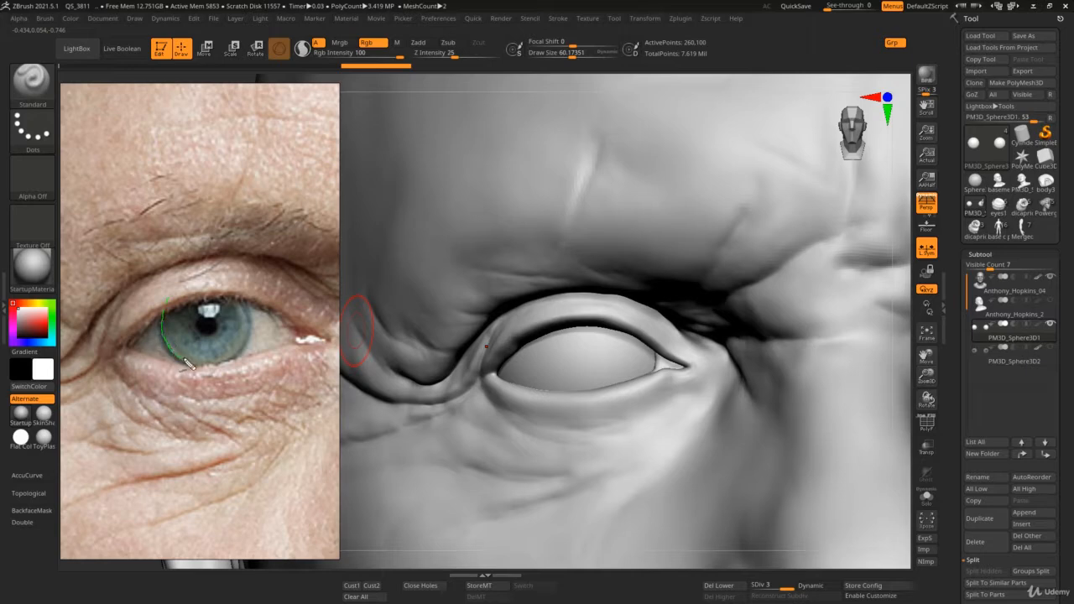
- Trace the full iris circle in green and the eyelid edges in red over the reference eye, and clear the marks
mouse_move(185, 362)
left_mouse_down()
mouse_move(207, 370)
mouse_move(235, 358)
left_mouse_up()
left_click_drag(175, 302, 225, 286)
mouse_move(247, 304)
left_mouse_down()
mouse_move(235, 359)
mouse_move(256, 353)
mouse_move(237, 360)
mouse_move(295, 338)
mouse_move(268, 318)
mouse_move(295, 340)
left_mouse_up()
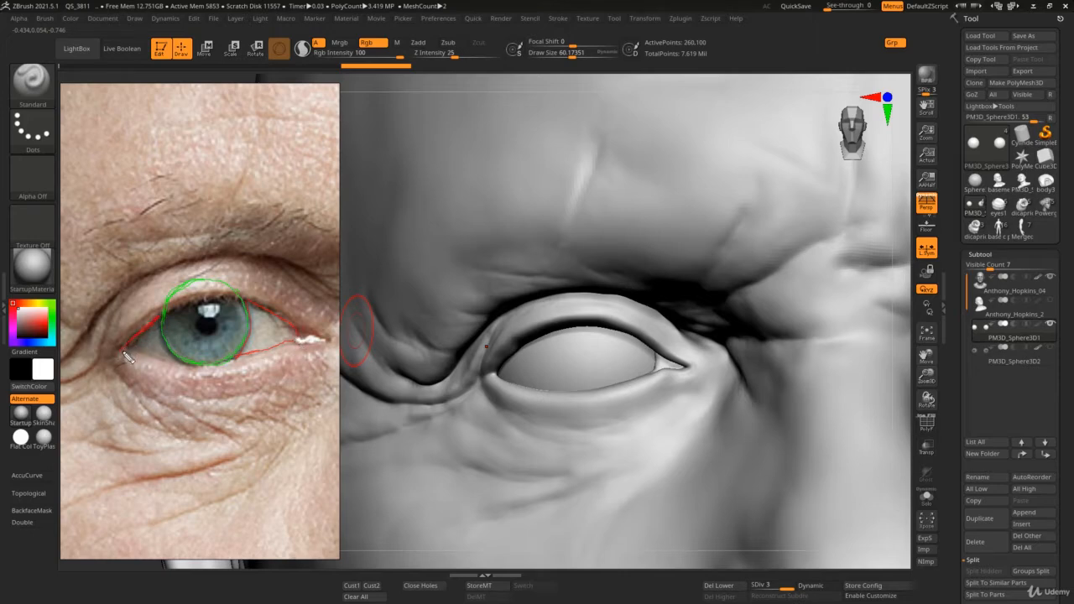
left_click_drag(127, 352, 179, 368)
key("Escape")
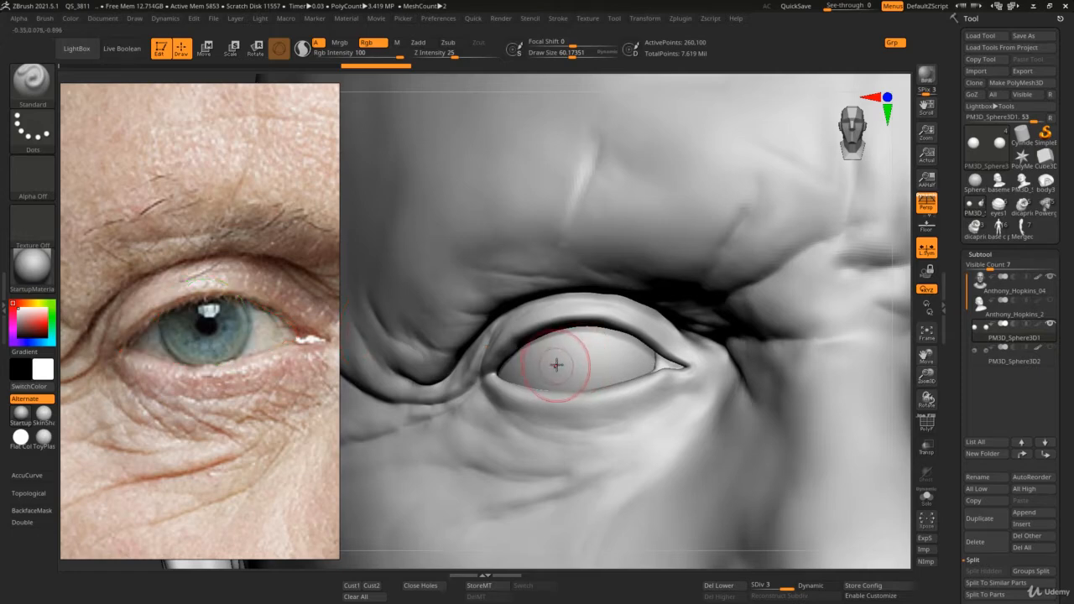
- Try masking a round iris on the eyeball at a draw size of about 54 and undo the mask
right_click_drag(556, 364, 573, 355)
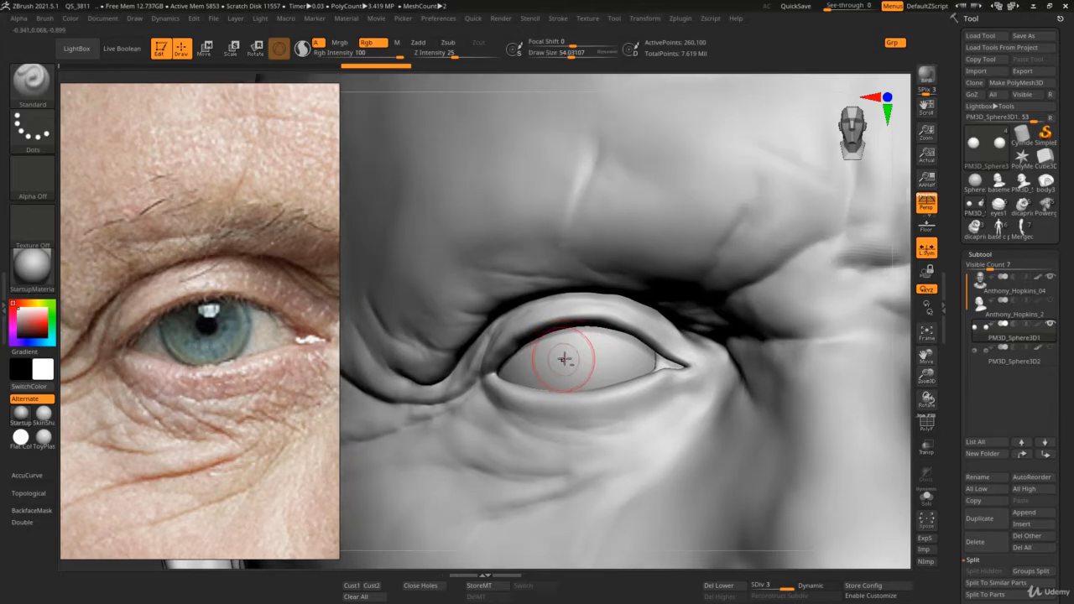
key("ctrl")
left_click_drag(566, 361, 568, 368, "ctrl")
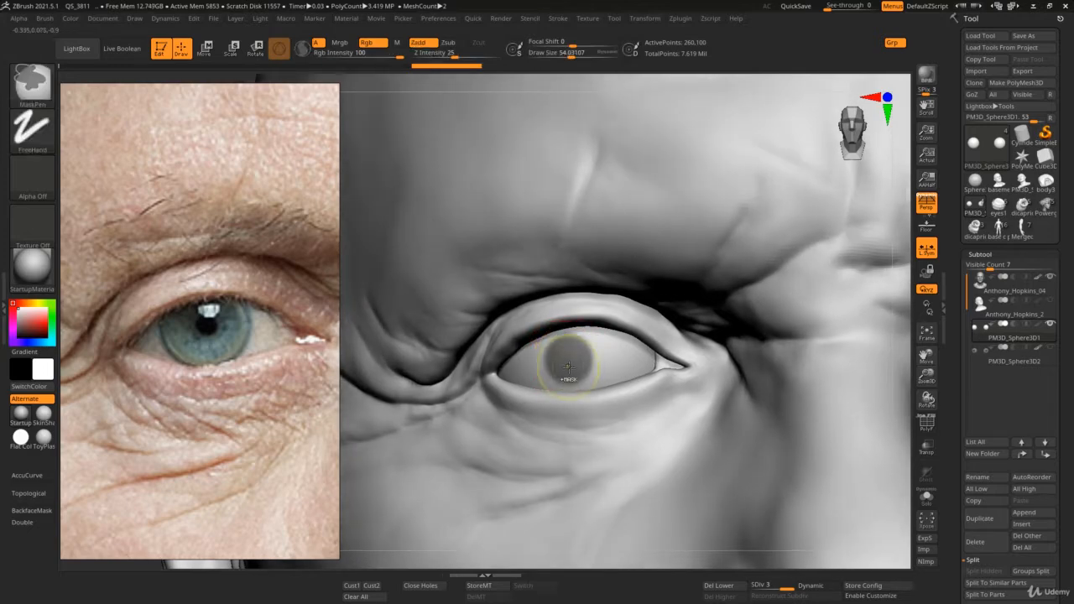
key("ctrl+z")
- Subdivide the eyeballs once more to level 4 and retest the iris mask at a draw size of about 54
key("ctrl+d")
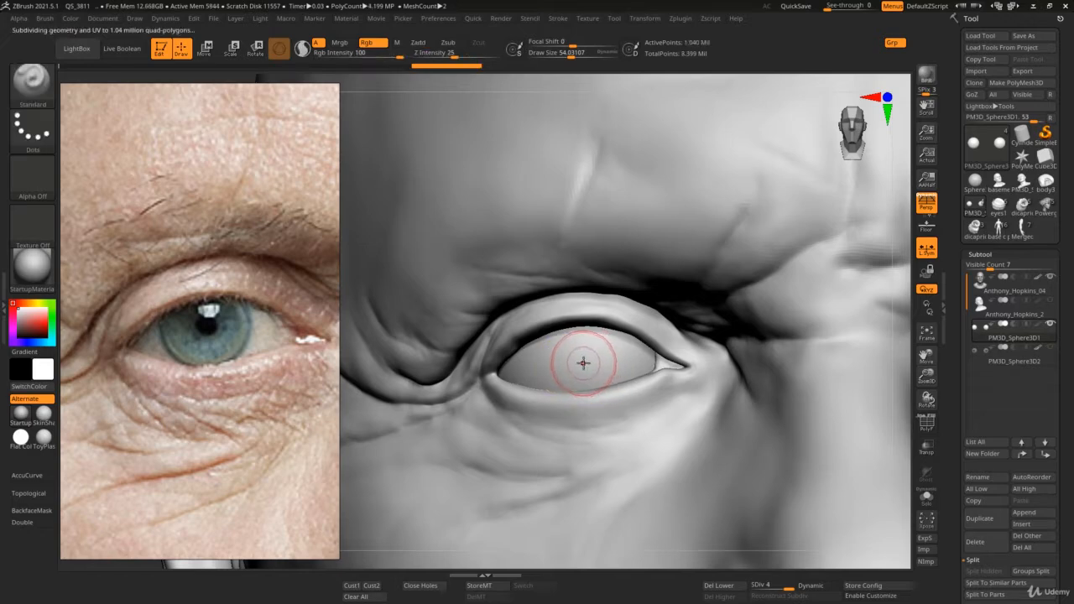
key("s")
mouse_move(578, 364)
left_mouse_down()
mouse_move(560, 369)
mouse_move(601, 381)
mouse_move(584, 364)
left_mouse_up()
key("s")
key("ctrl")
key("ctrl+z")
key("s")
key("s")
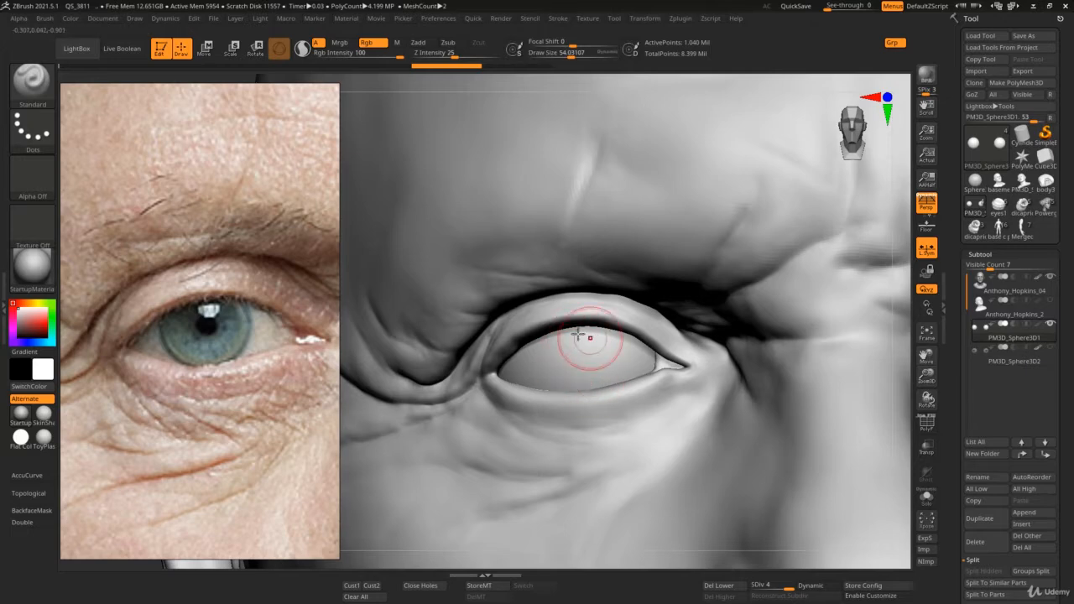
key("s")
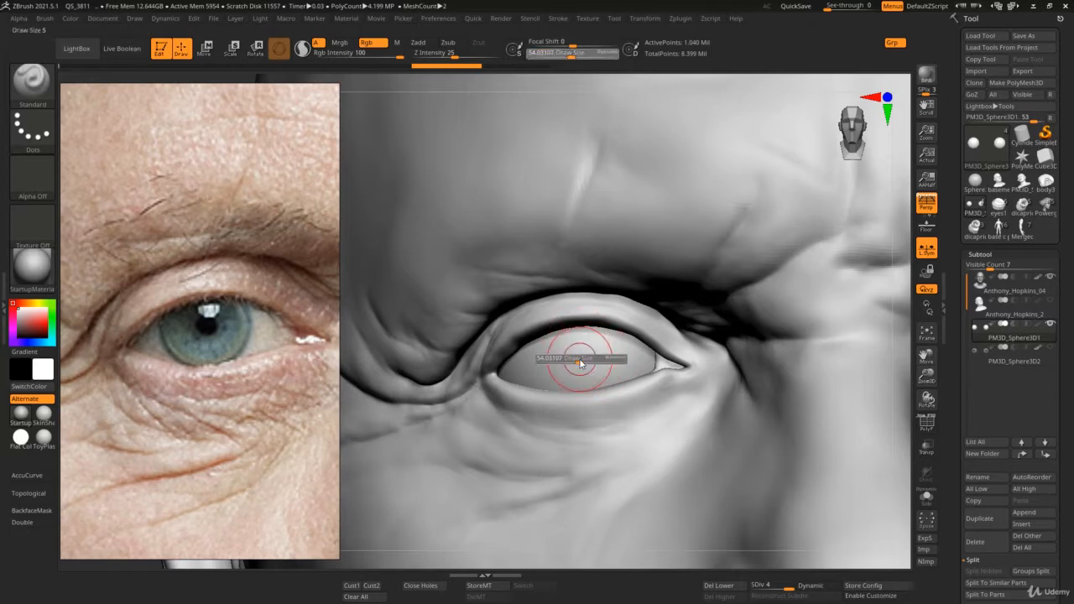
- Isolate the eyeballs to check the smoothness of their surface, and bring the head back
key("s")
key("alt+s")
key("shift+f")
key("shift+f")
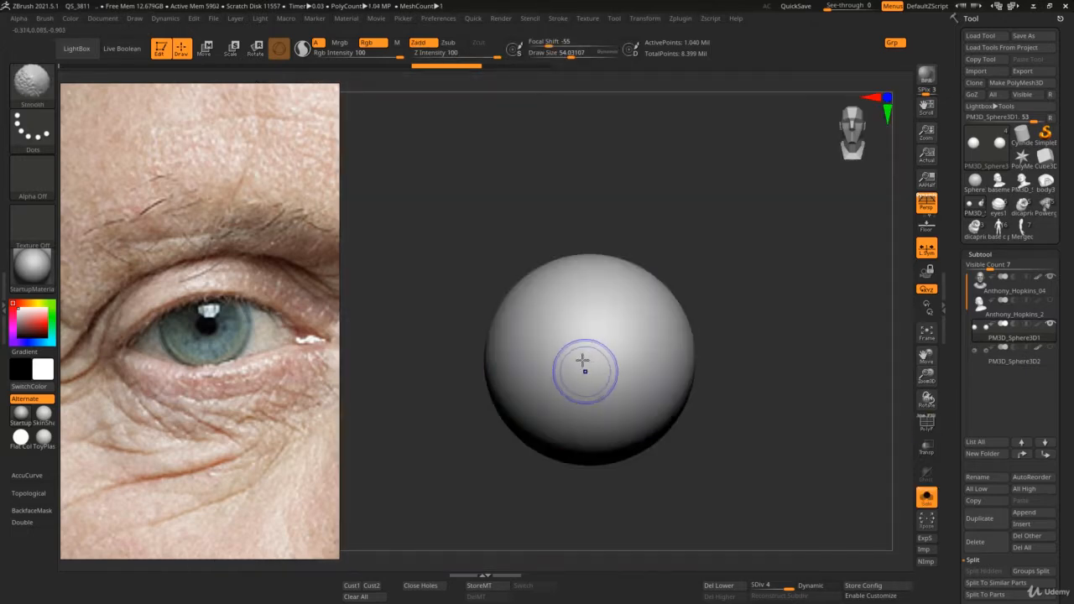
key("alt+s")
- Try short, thin mask strokes on the middle of the eyeball at a draw size of about 5.6
key("ctrl")
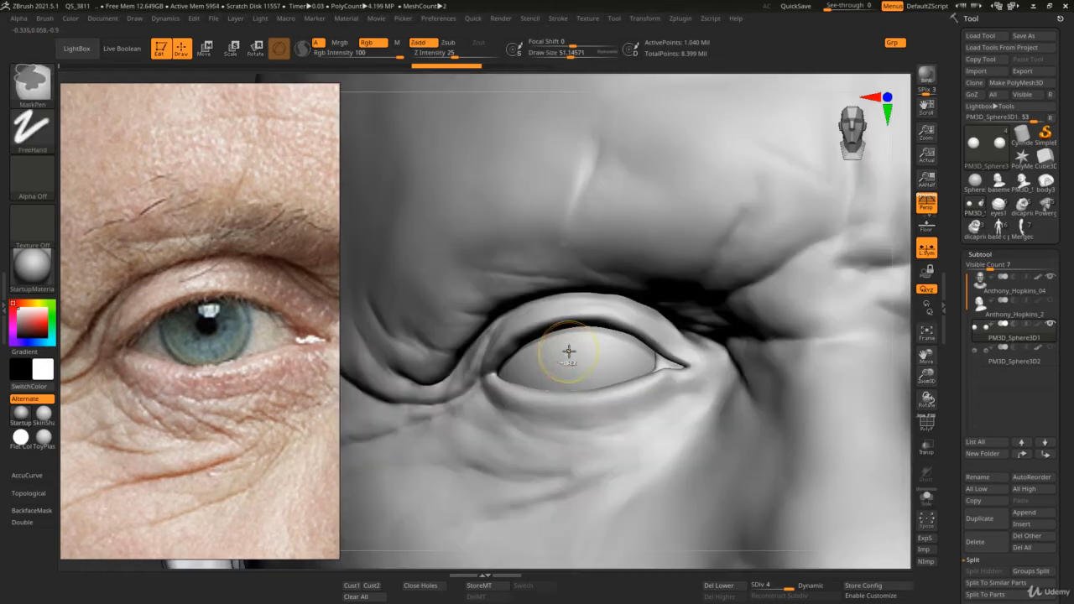
mouse_move(572, 358)
right_mouse_down()
mouse_move(515, 353)
mouse_move(557, 359)
right_mouse_up()
key("shift+t")
key("shift+t")
mouse_move(558, 359)
right_mouse_down()
mouse_move(606, 359)
mouse_move(568, 378)
right_mouse_up()
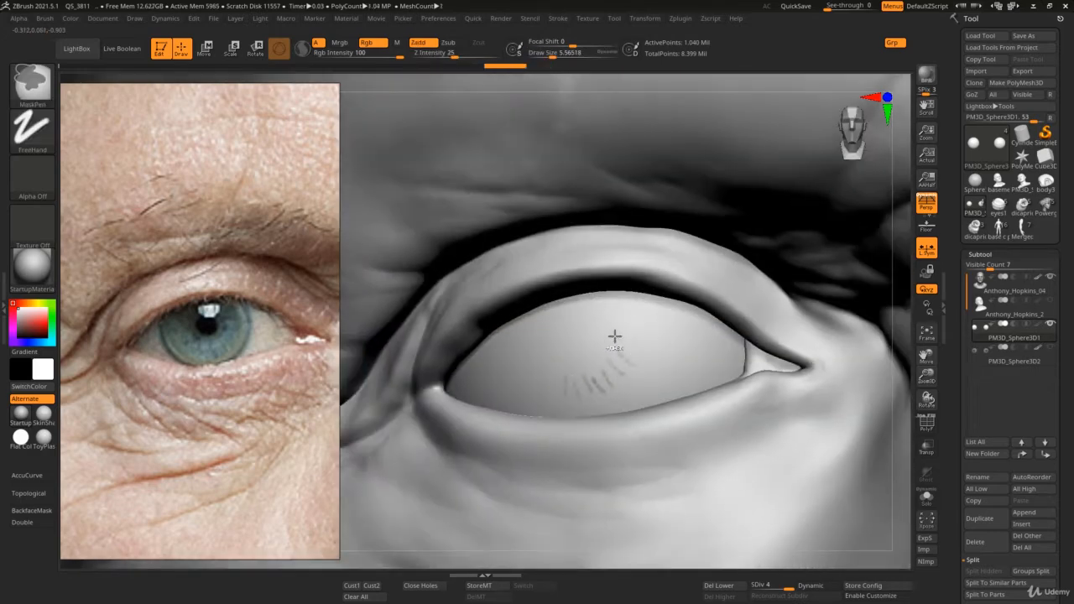
mouse_move(634, 385)
right_mouse_down("ctrl")
mouse_move(566, 353)
mouse_move(585, 391)
right_mouse_up("ctrl")
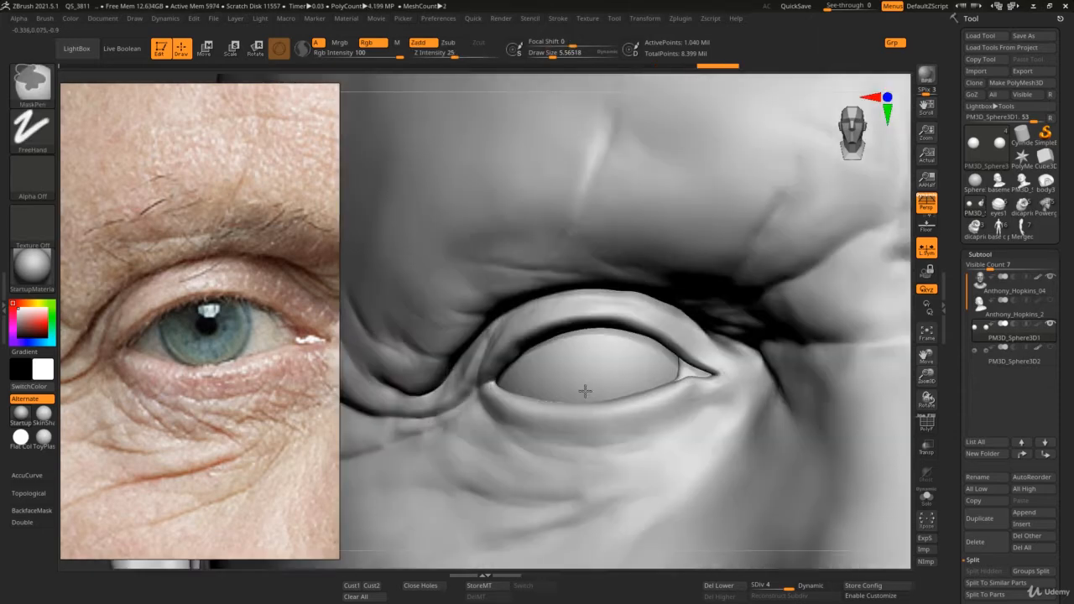
- Mask a round iris on the eyeball with the MaskPen brush at a draw size of about 70, matching the reference
key("s")
left_click_drag(582, 383, 594, 381)
mouse_move(590, 363)
right_mouse_down("ctrl")
mouse_move(590, 379)
mouse_move(570, 378)
right_mouse_up("ctrl")
key("s")
left_click_drag(574, 378, 577, 378)
mouse_move(576, 375)
right_mouse_down("ctrl")
mouse_move(558, 365)
mouse_move(566, 355)
mouse_move(570, 369)
right_mouse_up("ctrl")
mouse_move(563, 369)
left_mouse_down("ctrl")
mouse_move(572, 375)
mouse_move(576, 353)
mouse_move(568, 374)
left_mouse_up("ctrl")
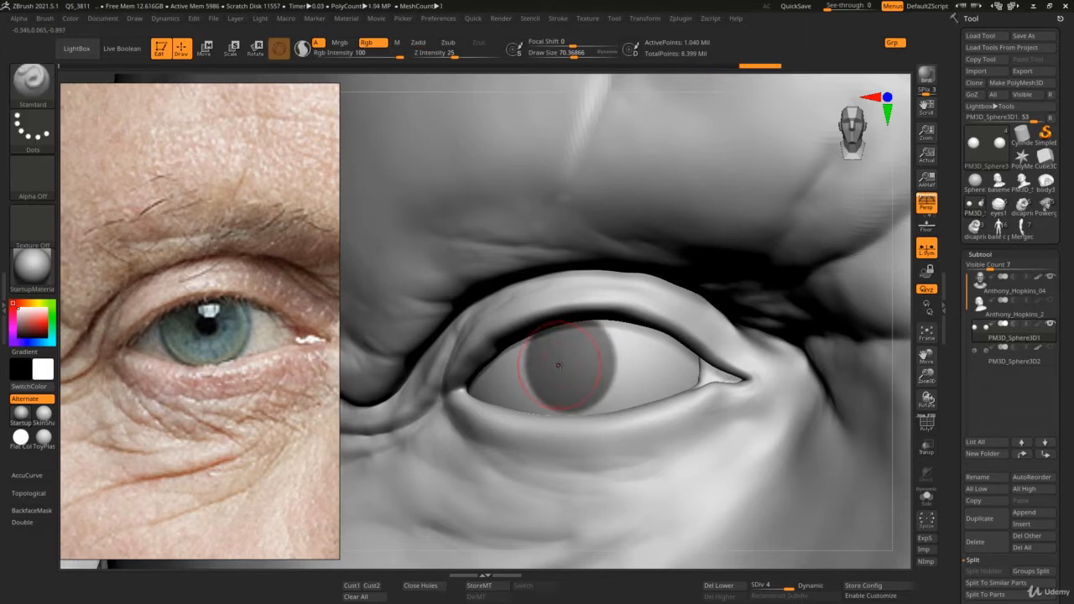
right_click_drag(562, 364, 563, 365)
key("ctrl")
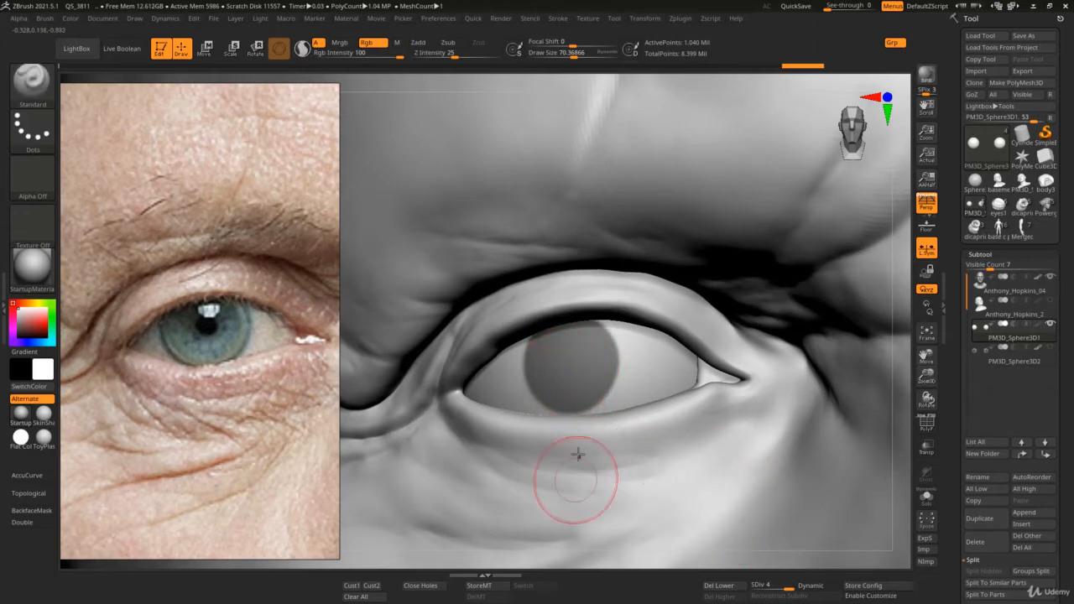
- Reduce the draw size to about 67, test extra MaskPen dabs on the masked iris, and undo the last one
key("F3")
mouse_move(570, 364)
right_mouse_down()
mouse_move(559, 375)
mouse_move(615, 412)
mouse_move(604, 407)
right_mouse_up()
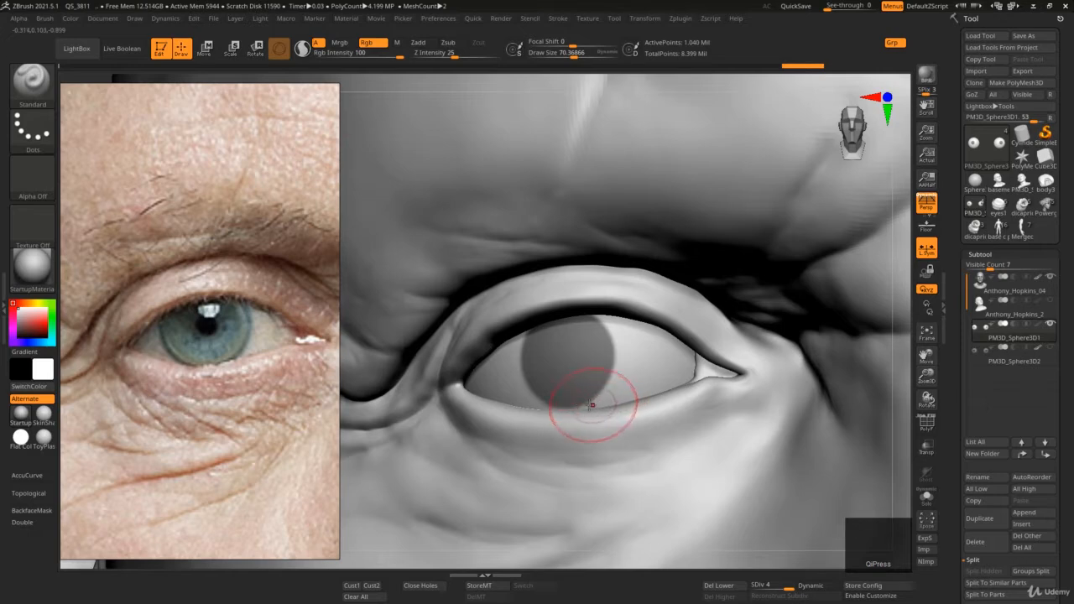
left_click(577, 344)
left_click(577, 355, "ctrl")
left_click(581, 351, "ctrl")
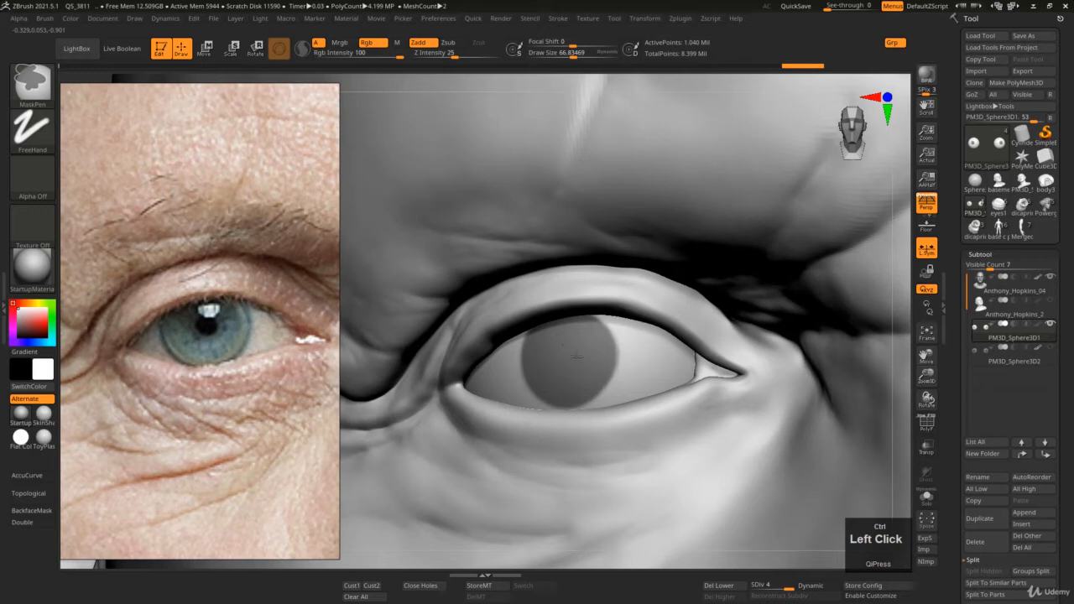
key("ctrl+z")
- Touch up the centre of the round iris mask with the MaskPen brush at a draw size of about 67
right_click_drag(563, 355, 562, 350)
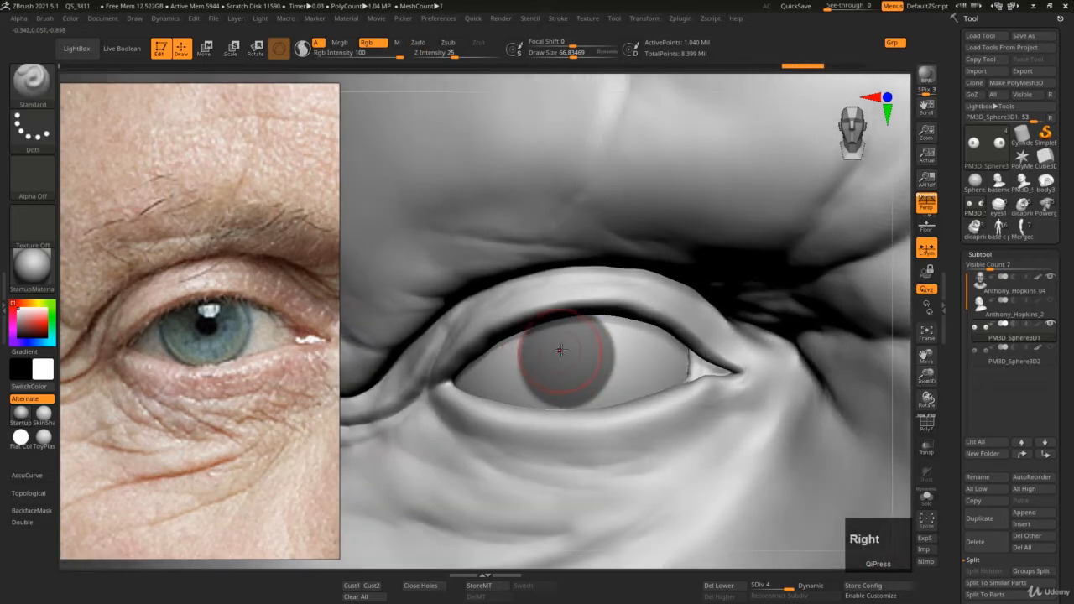
key("s")
left_click(563, 350)
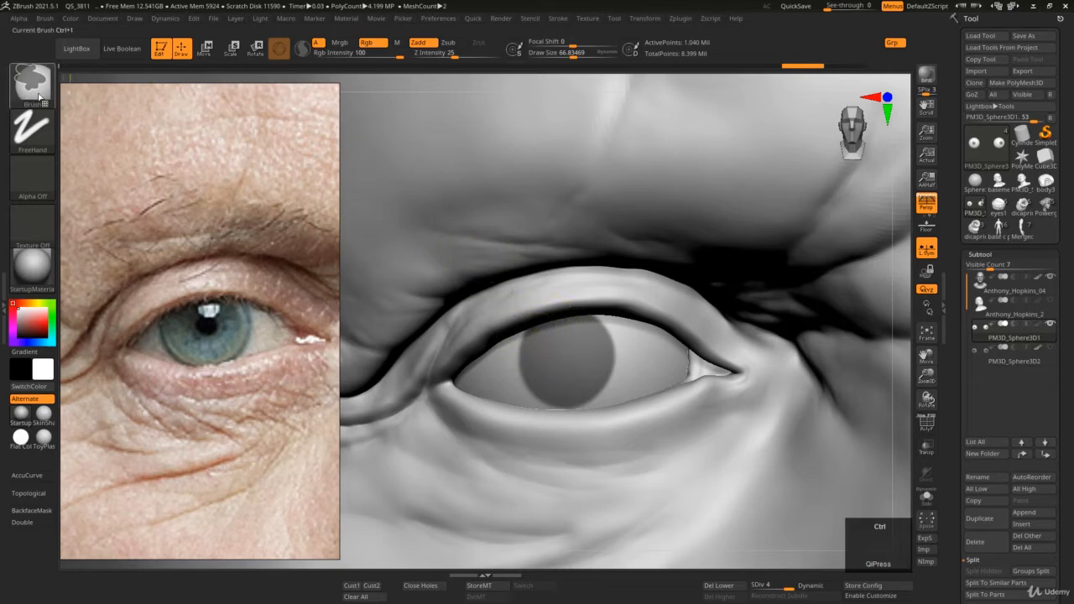
left_click(569, 361, "ctrl")
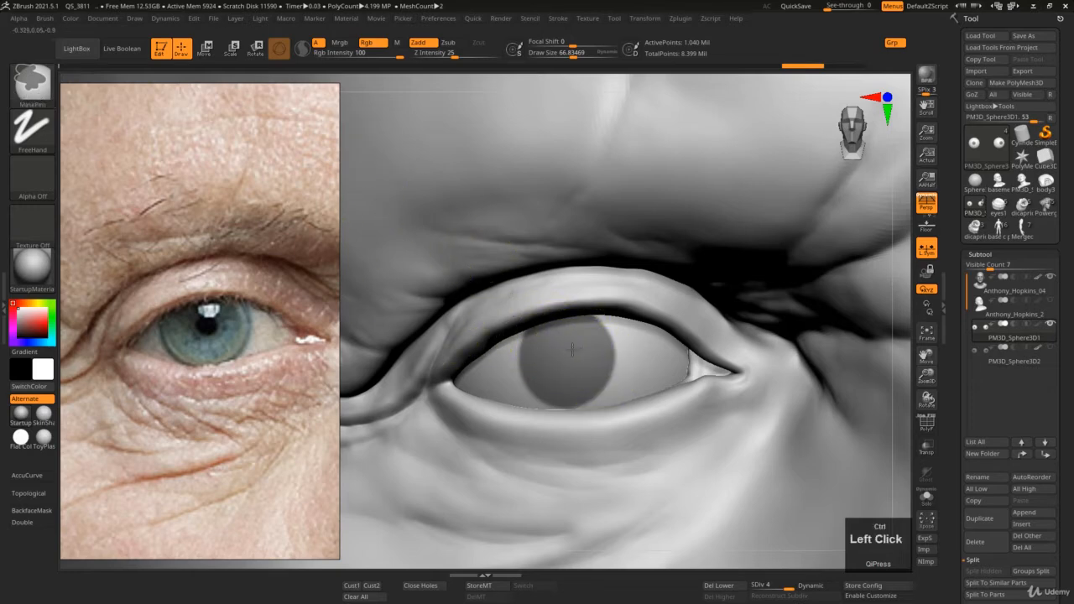
- Set the MaskPen draw size to about 57 and widen the iris mask on the eyeball
right_click_drag(569, 366, 566, 372)
key("s")
left_click_drag(572, 362, 568, 362)
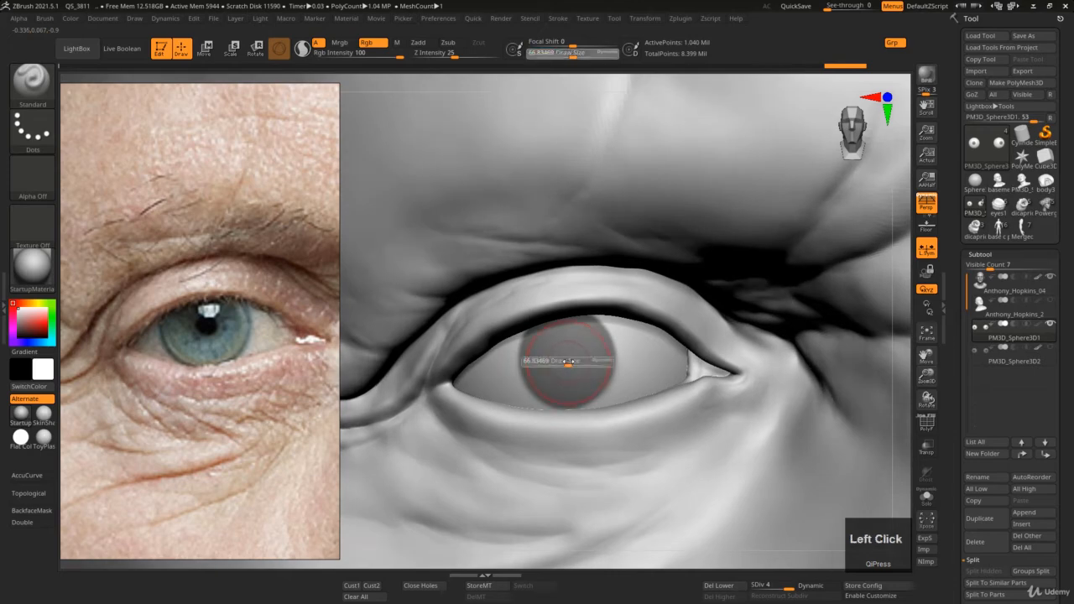
left_click(568, 360, "ctrl")
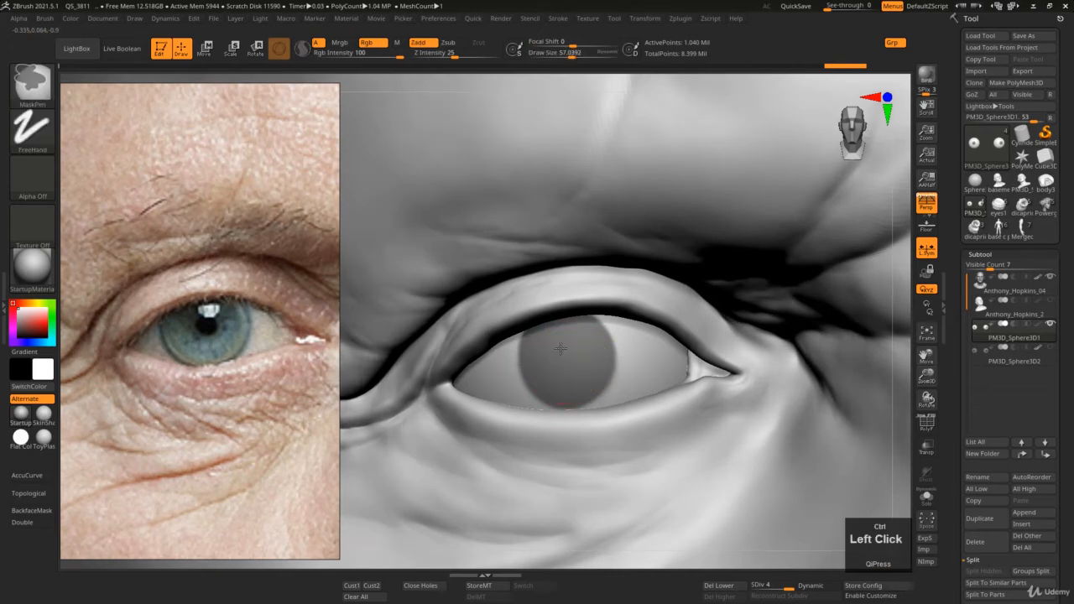
right_click_drag(549, 355, 561, 378)
left_click(545, 351, "ctrl")
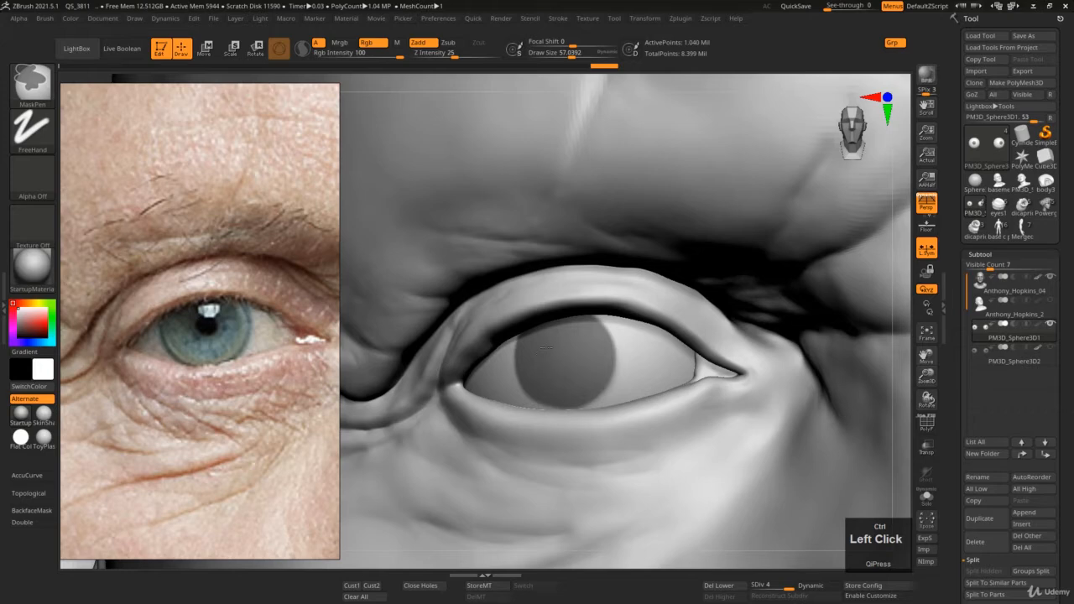
left_click(576, 382, "ctrl")
mouse_move(585, 367)
left_mouse_down("ctrl")
mouse_move(580, 333)
mouse_move(590, 347)
mouse_move(580, 374)
left_mouse_up("ctrl")
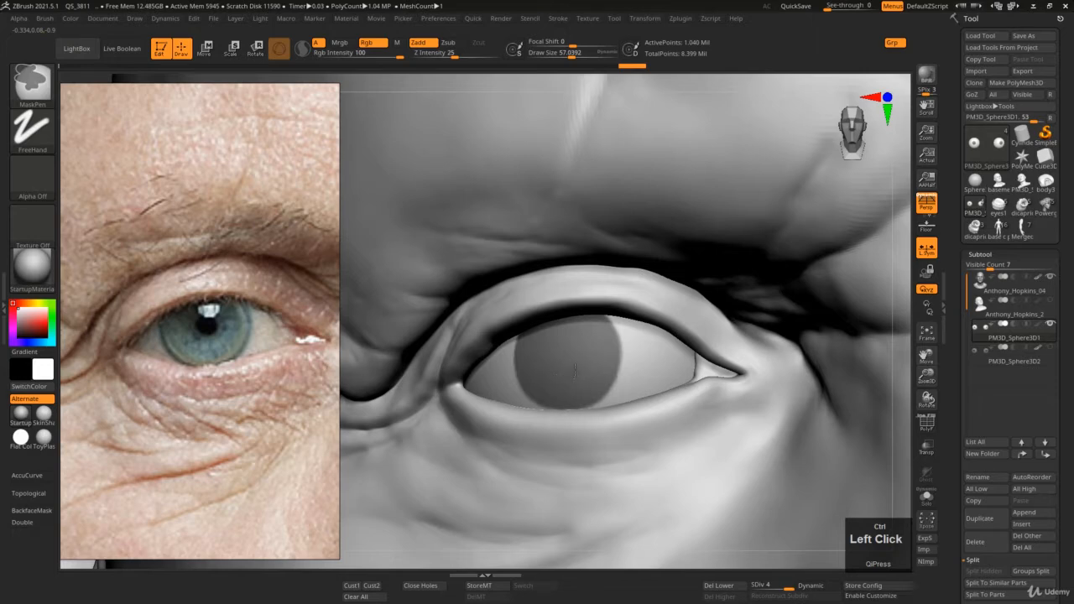
mouse_move(575, 379)
left_mouse_down("ctrl")
mouse_move(589, 364)
mouse_move(577, 382)
mouse_move(586, 383)
mouse_move(587, 331)
left_mouse_up("ctrl")
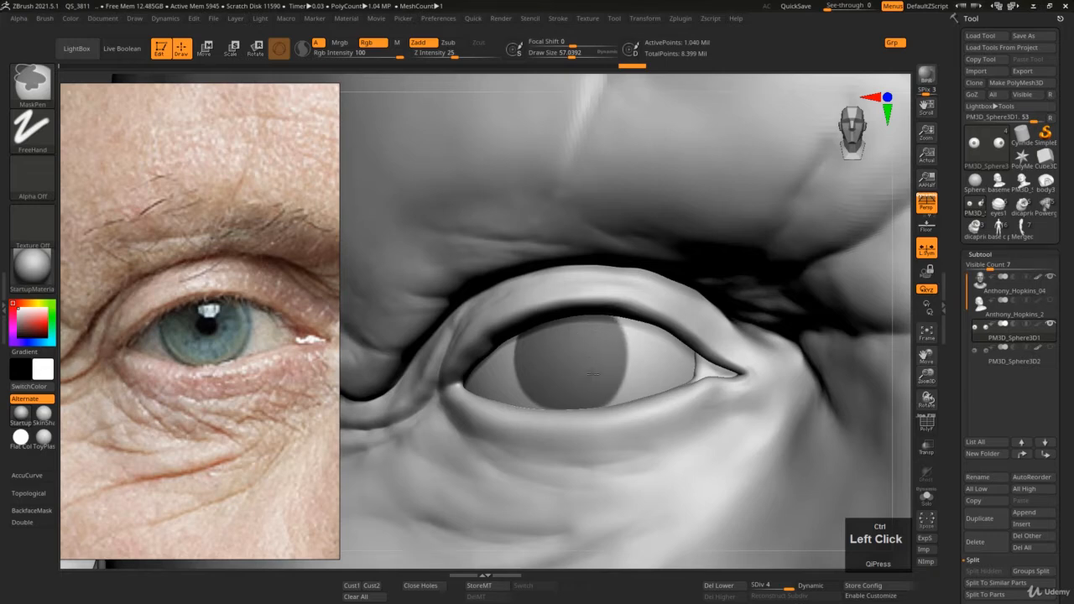
left_click_drag(593, 344, 595, 374, "ctrl")
mouse_move(593, 342)
left_mouse_down("ctrl")
mouse_move(603, 363)
mouse_move(573, 382)
left_mouse_up("ctrl")
- Set the draw size to about 60 and fill out the edges of the iris mask with MaskPen dabs
mouse_move(573, 382)
right_mouse_down("ctrl")
mouse_move(567, 374)
mouse_move(591, 381)
mouse_move(594, 369)
mouse_move(582, 374)
mouse_move(598, 393)
mouse_move(565, 343)
mouse_move(594, 405)
right_mouse_up("ctrl")
key("shift+alt+s")
key("shift+alt+s")
key("s")
left_click(594, 405)
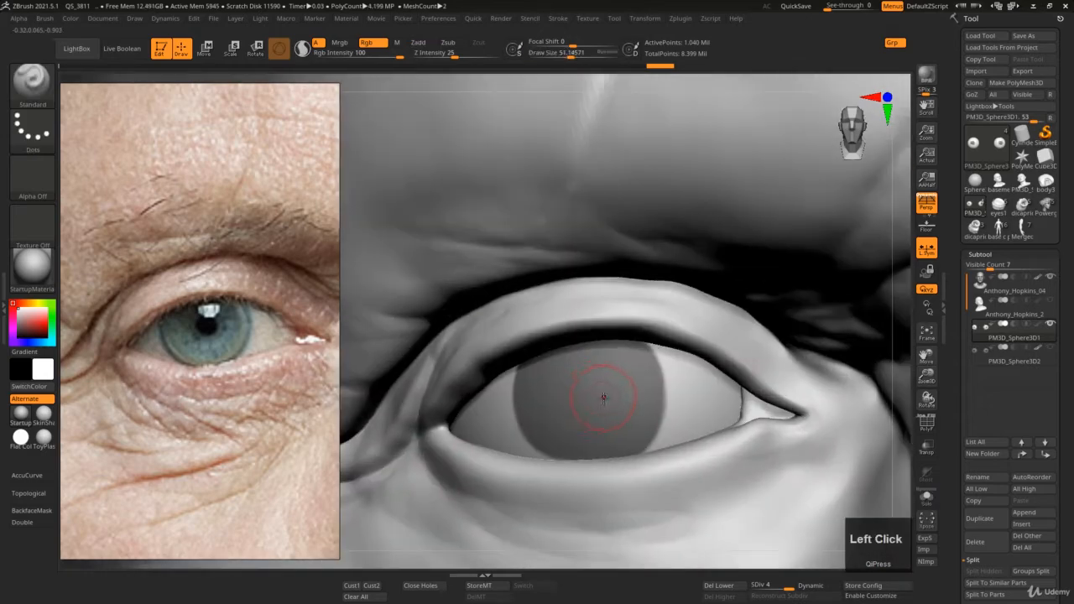
key("s")
left_click(564, 403)
key("ctrl")
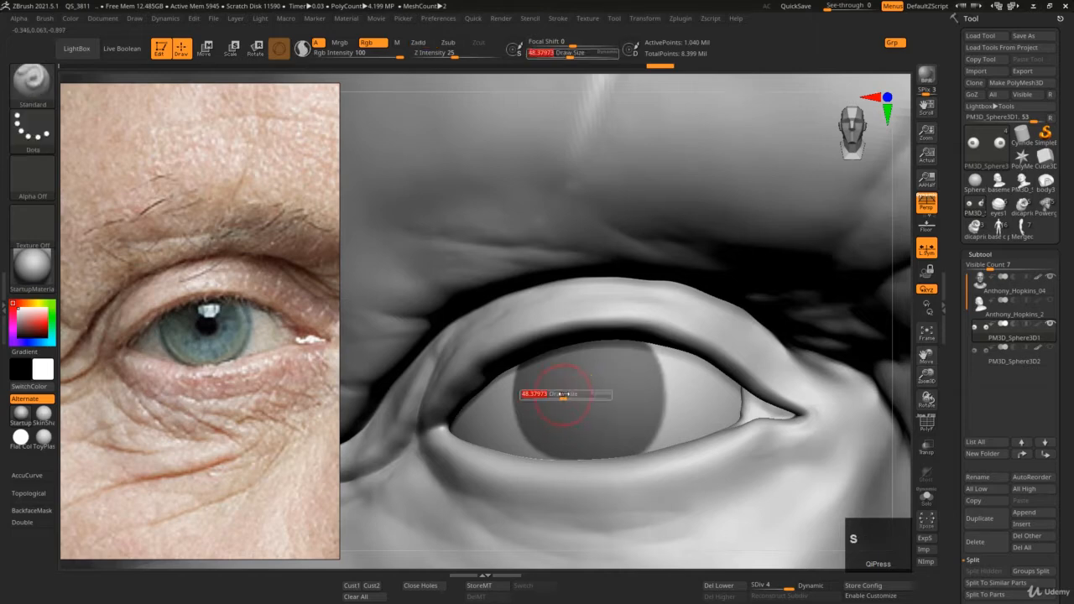
key("ctrl")
left_click(545, 375, "ctrl")
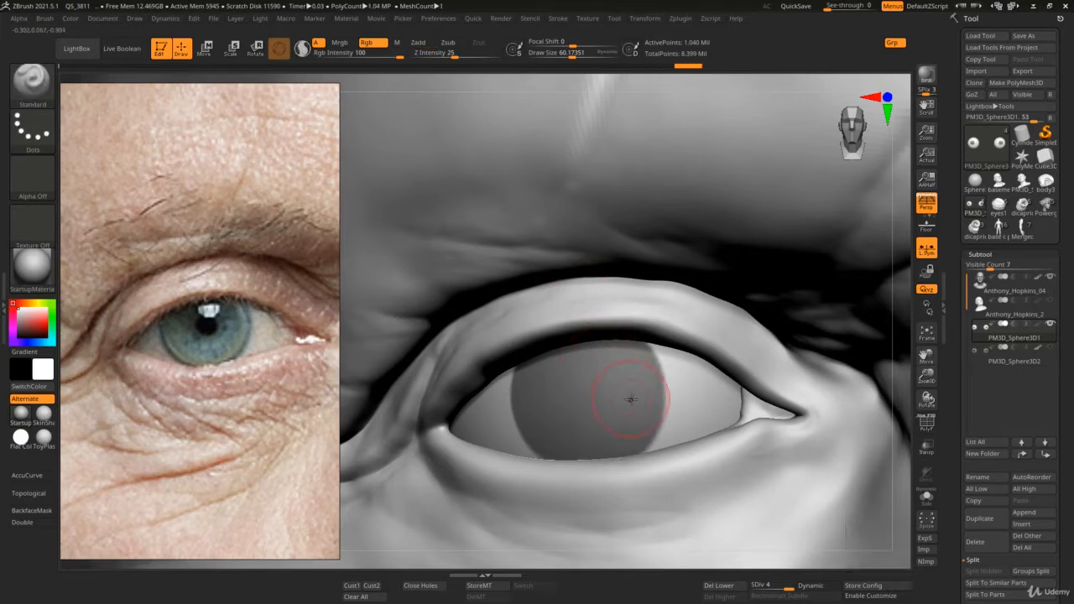
left_click(624, 367, "ctrl")
- Turn on transparency and extend the iris mask beneath the upper eyelid
key("alt+t")
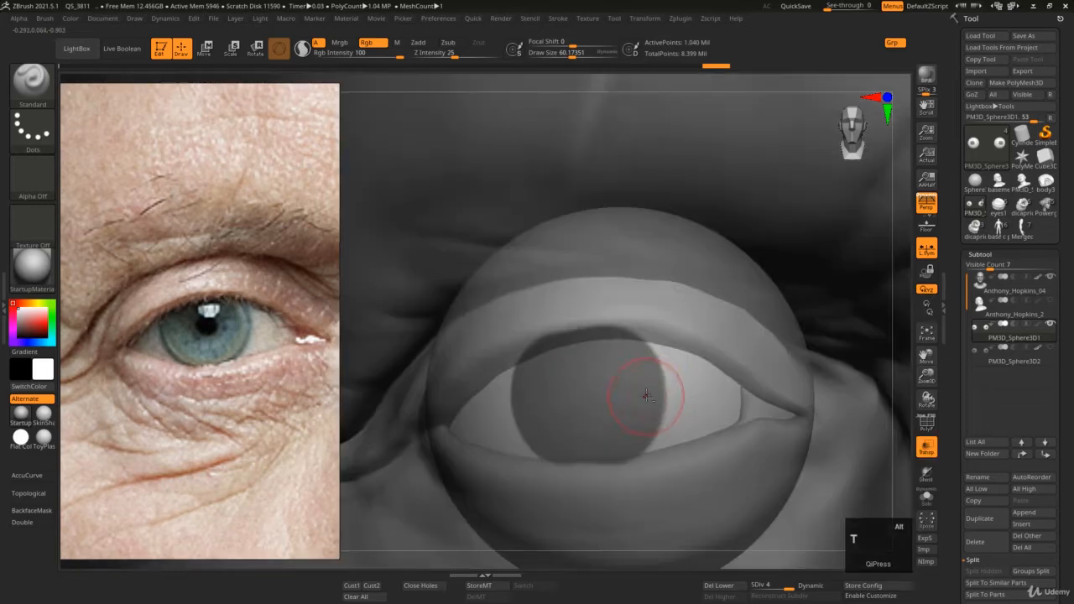
left_click(558, 369, "ctrl")
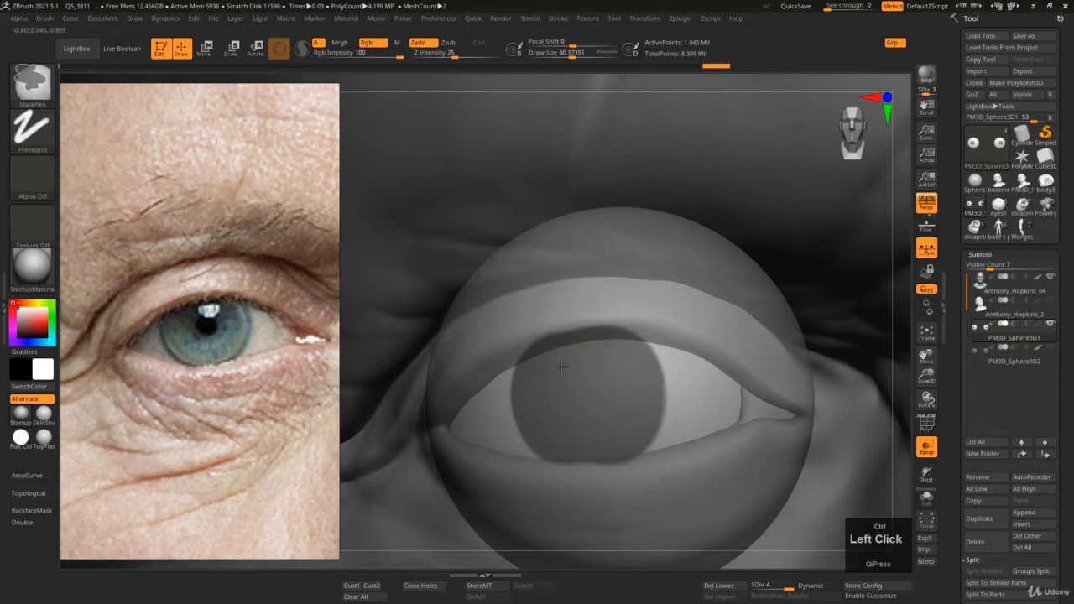
left_click_drag(571, 352, 576, 347, "ctrl")
- Isolate the eyeballs and build up the upper part of the iris mask at a draw size of about 67
key("alt+s")
right_click_drag(577, 369, 550, 314, "alt")
mouse_move(550, 313)
right_mouse_down("ctrl")
mouse_move(607, 388)
mouse_move(579, 378)
mouse_move(548, 319)
right_mouse_up("ctrl")
key("s")
left_click(551, 319)
mouse_move(556, 294)
left_mouse_down("ctrl")
mouse_move(527, 359)
mouse_move(537, 324)
mouse_move(513, 309)
mouse_move(577, 283)
mouse_move(531, 331)
mouse_move(576, 278)
mouse_move(527, 322)
mouse_move(525, 342)
left_mouse_up("ctrl")
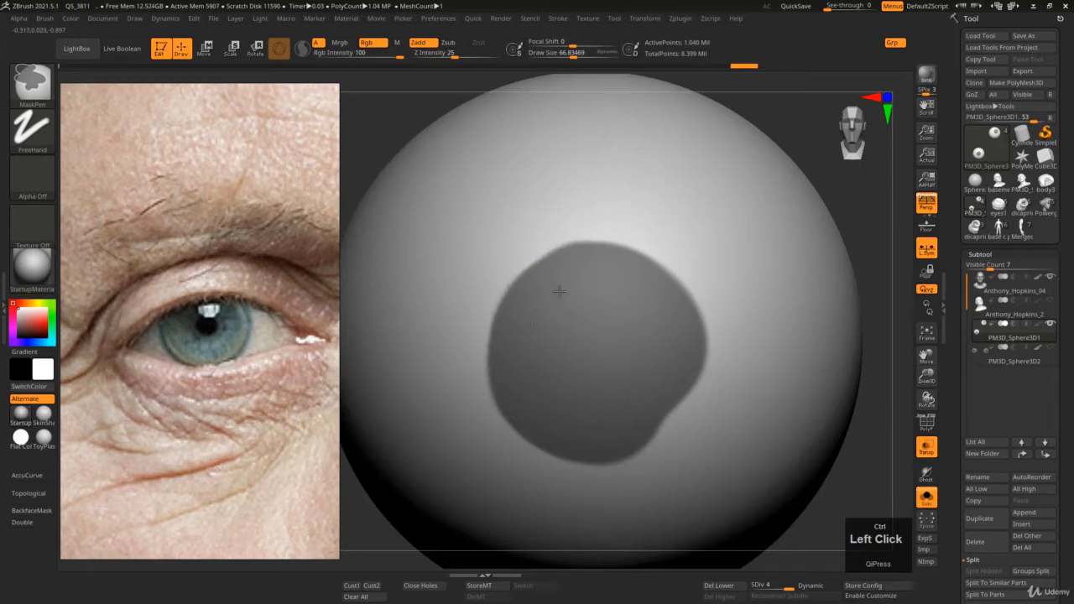
left_click_drag(558, 291, 576, 305, "ctrl")
- Round off the uneven lower and upper edges of the iris mask on the isolated eyeball with MaskPen strokes
mouse_move(612, 379)
right_mouse_down("ctrl")
mouse_move(590, 319)
mouse_move(574, 372)
right_mouse_up("ctrl")
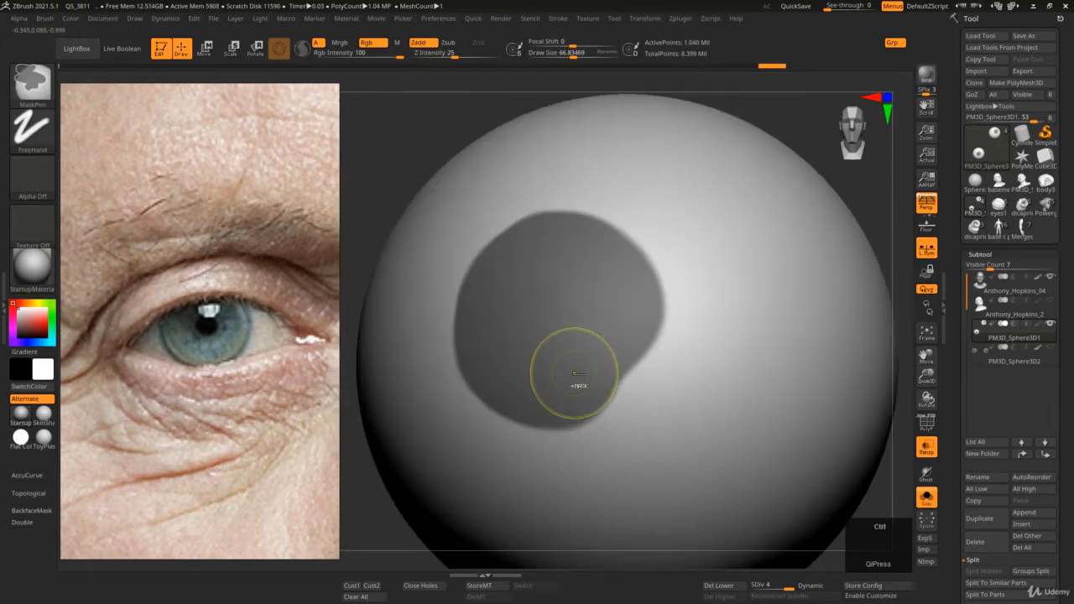
mouse_move(574, 372)
left_mouse_down("ctrl")
mouse_move(627, 379)
mouse_move(616, 401)
mouse_move(577, 384)
mouse_move(614, 330)
mouse_move(600, 364)
left_mouse_up("ctrl")
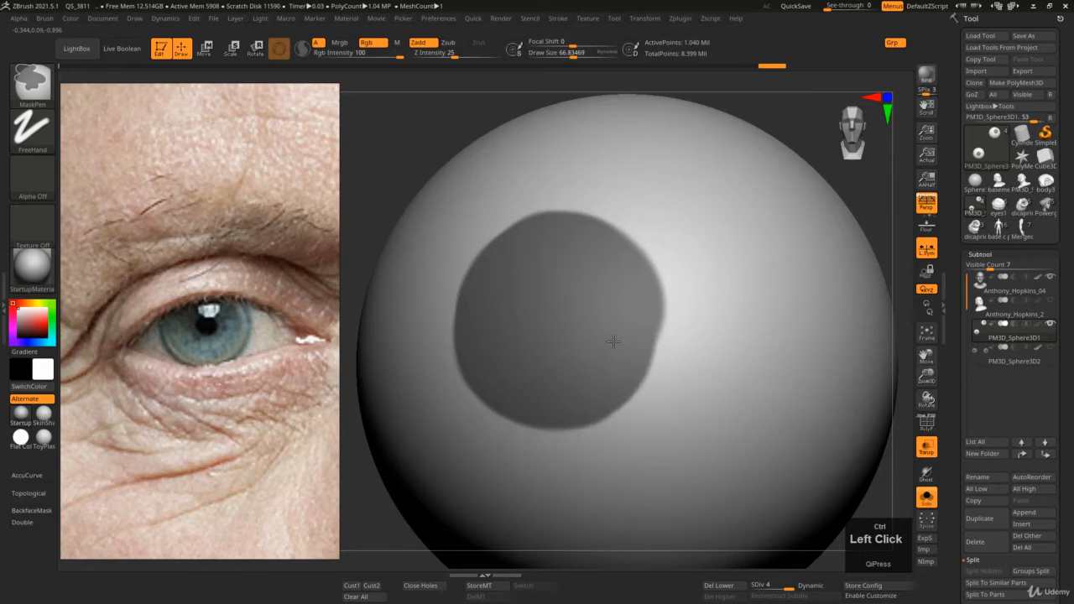
mouse_move(613, 342)
left_mouse_down("ctrl")
mouse_move(619, 324)
mouse_move(613, 352)
mouse_move(587, 381)
left_mouse_up("ctrl")
mouse_move(565, 377)
right_mouse_down()
mouse_move(546, 307)
mouse_move(527, 286)
mouse_move(568, 316)
mouse_move(497, 330)
mouse_move(515, 311)
right_mouse_up()
left_click(495, 317, "ctrl")
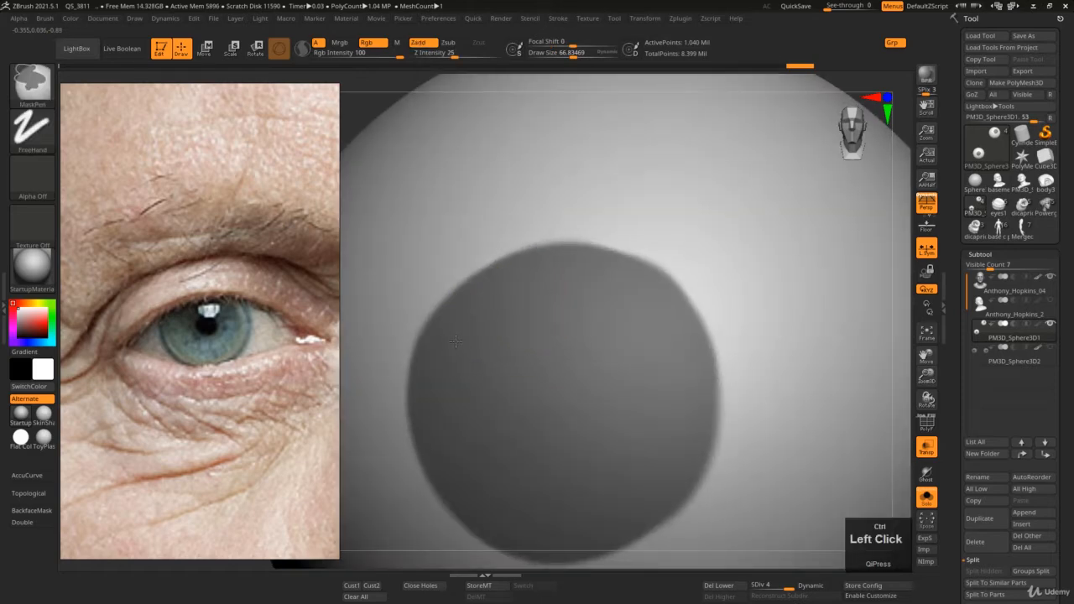
mouse_move(483, 307)
left_mouse_down("ctrl")
mouse_move(542, 274)
mouse_move(595, 280)
mouse_move(620, 292)
mouse_move(653, 343)
left_mouse_up("ctrl")
- Test a MaskPen dab on the upper part of the iris mask, undo it, and show the head again
mouse_move(628, 394)
right_mouse_down("ctrl")
mouse_move(601, 368)
mouse_move(657, 461)
right_mouse_up("ctrl")
right_click_drag(614, 355, 591, 293, "alt")
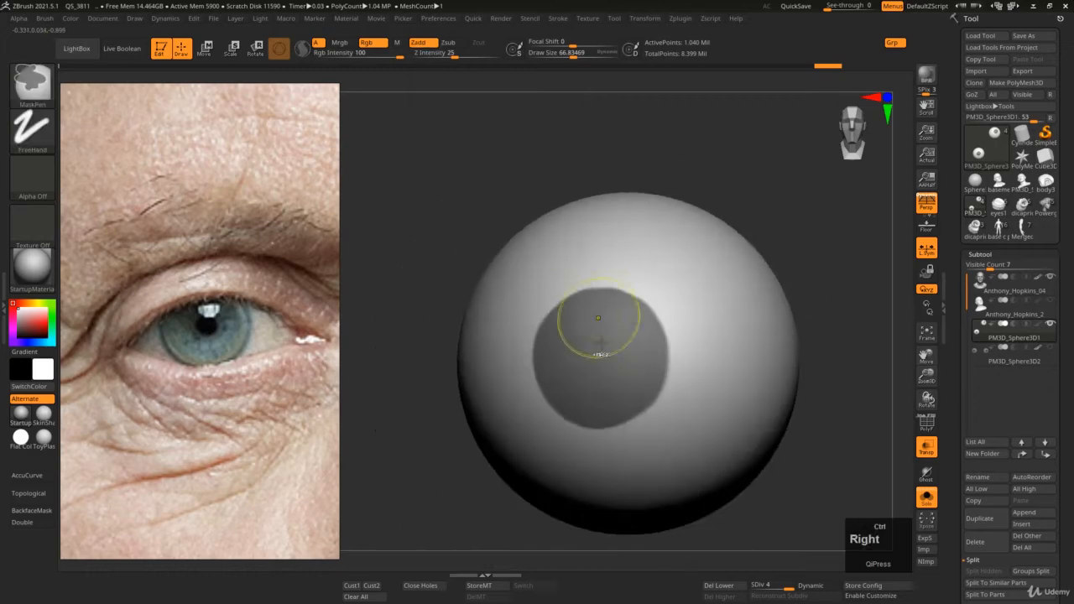
right_click_drag(598, 332, 596, 298, "ctrl")
left_click_drag(604, 297, 594, 297, "ctrl")
key("ctrl+z")
key("8")
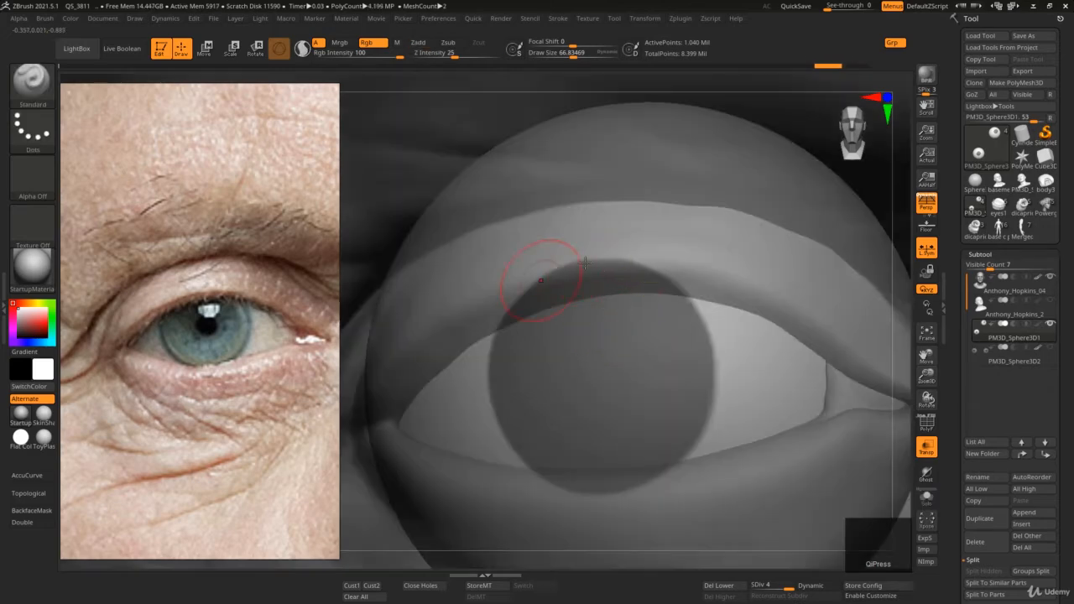
- Touch up the top of the iris mask under the eyelid at a draw size of about 60
key("alt+t")
right_click_drag(612, 398, 588, 355, "ctrl")
key("alt+t")
key("s")
left_click(605, 388)
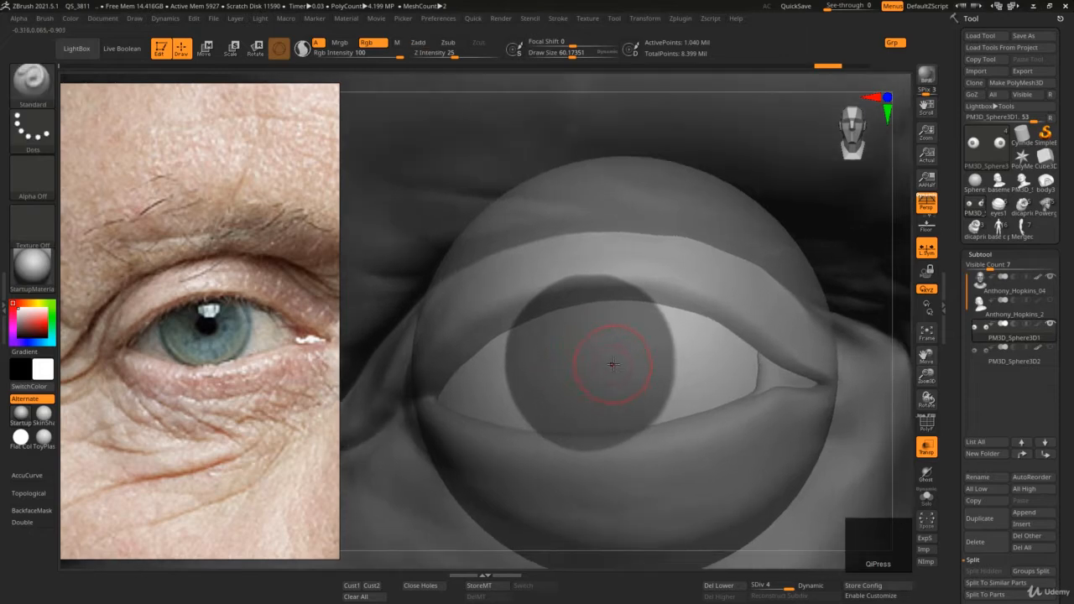
left_click(592, 315, "ctrl")
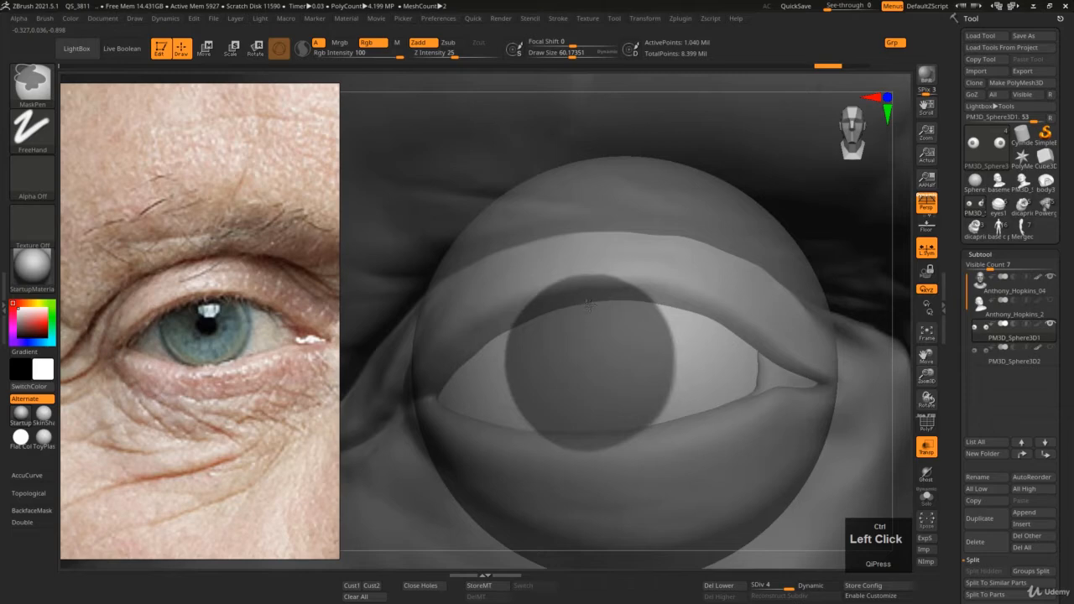
- Invert the eyeball mask so that only the round iris is unmasked
right_click_drag(576, 359, 582, 366, "ctrl")
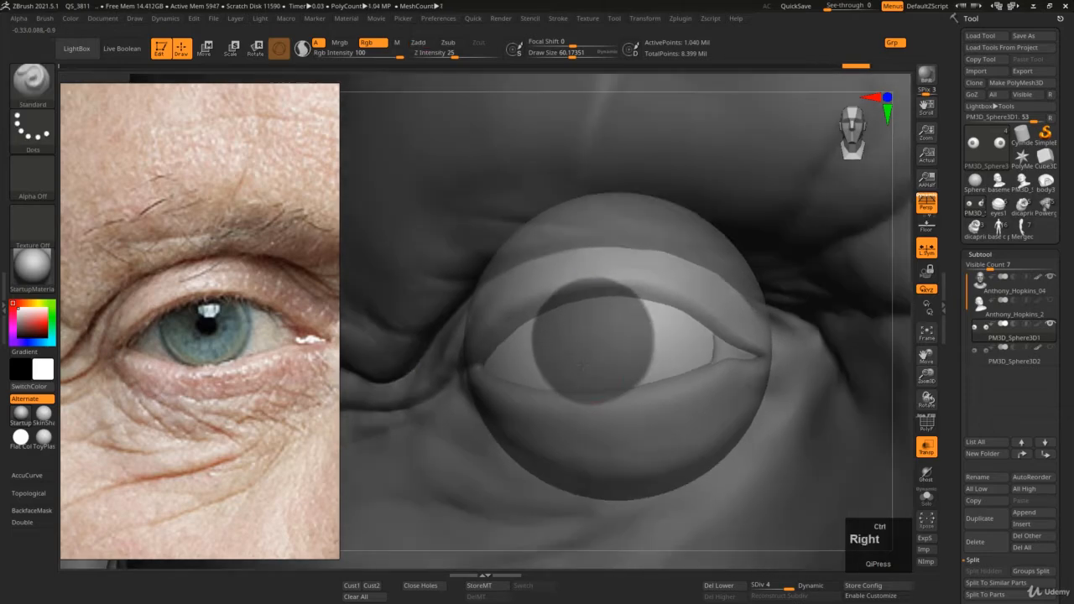
key("e")
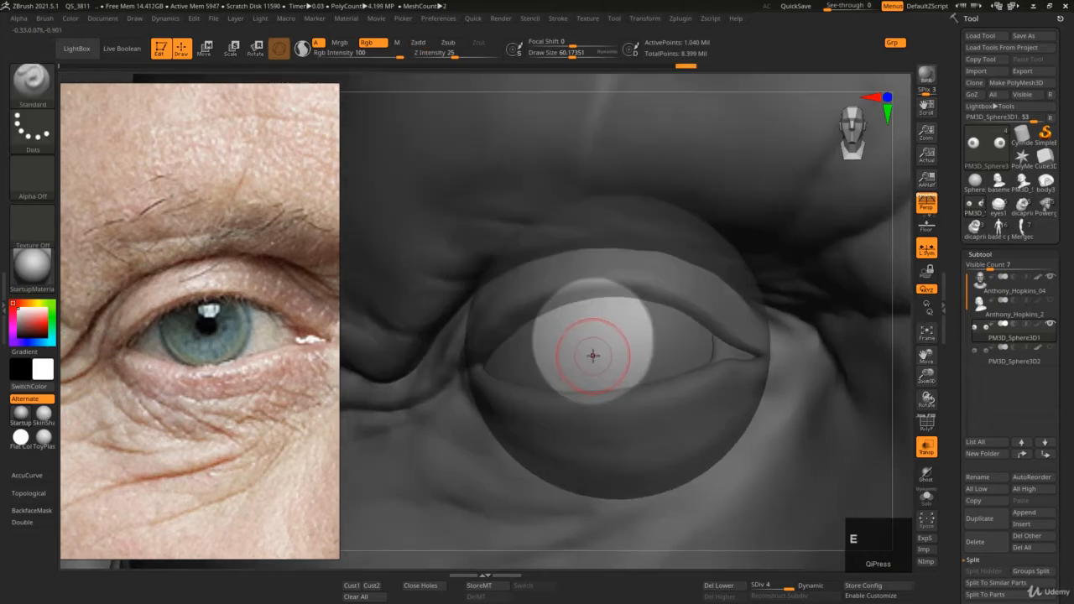
key("e")
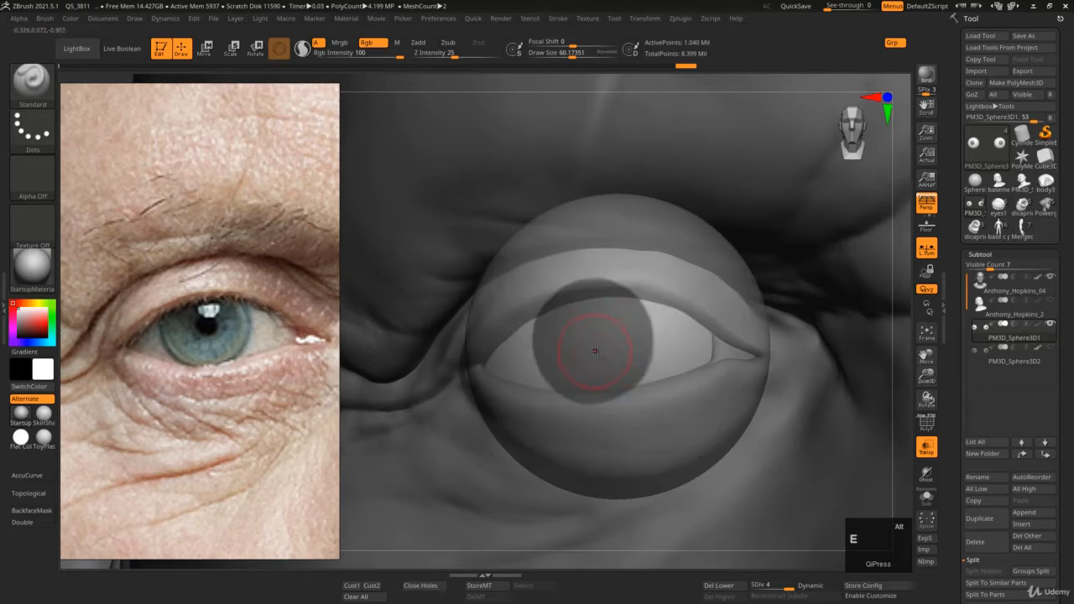
key("e")
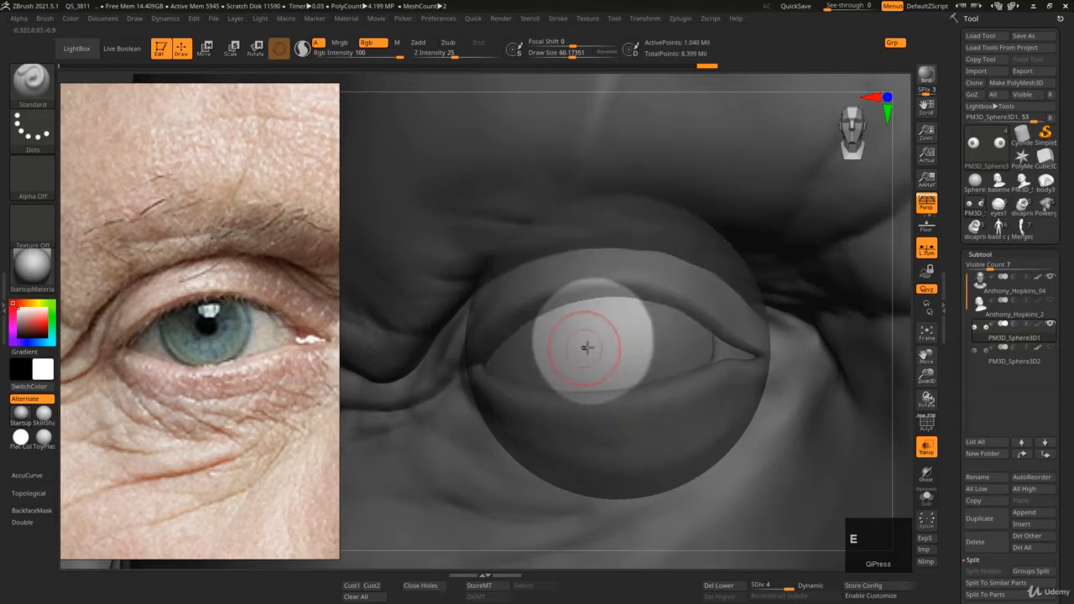
mouse_move(587, 348)
right_mouse_down()
mouse_move(597, 344)
mouse_move(583, 339)
mouse_move(583, 349)
right_mouse_up()
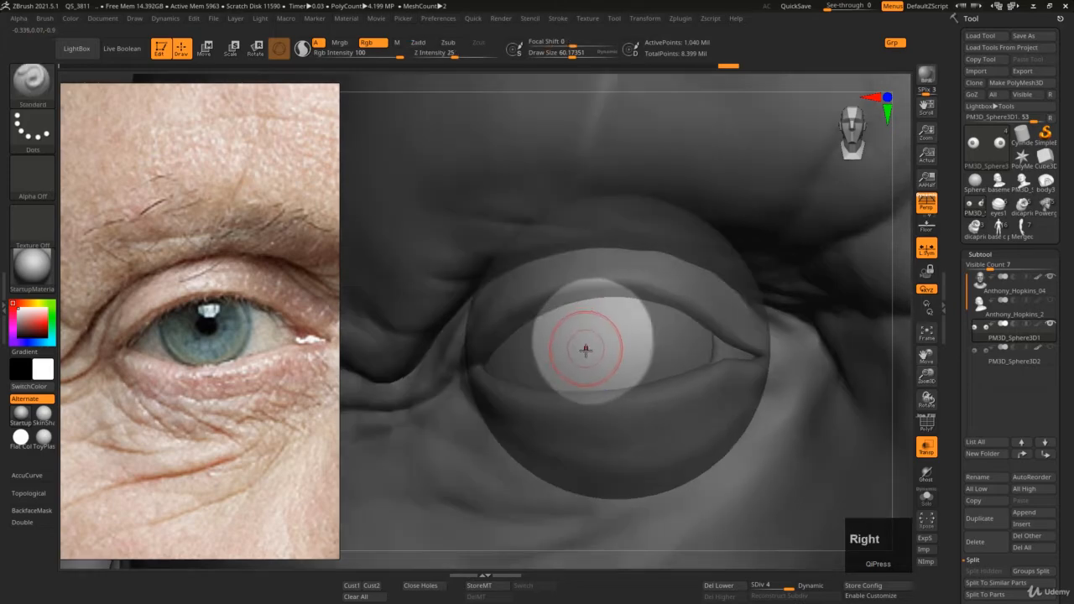
- Enlarge the reference photo around the eye to examine the iris colour
key("space")
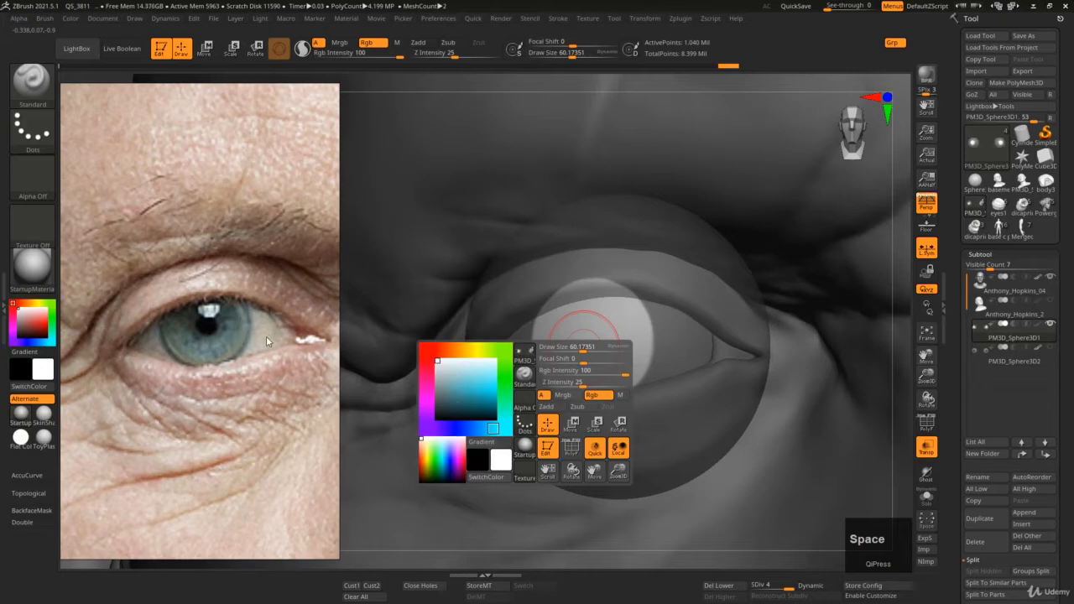
right_click_drag(266, 336, 273, 327, "alt")
middle_click_drag(273, 328, 267, 321, "alt")
left_click_drag(267, 322, 285, 344, "ctrl+alt")
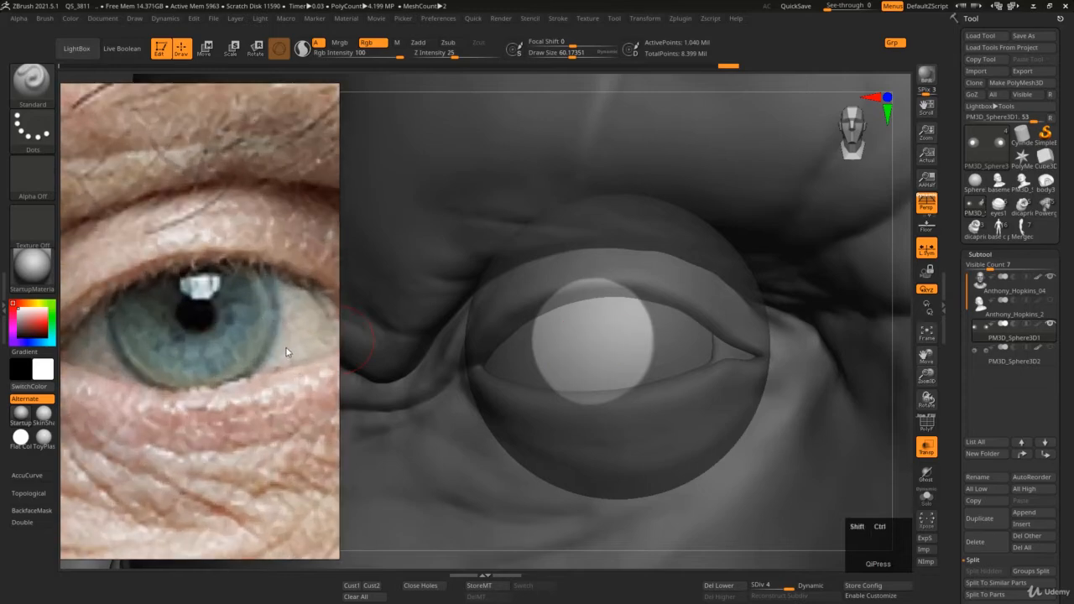
key("F1")
left_click_drag(188, 355, 191, 340)
key("ctrl+shift+F1")
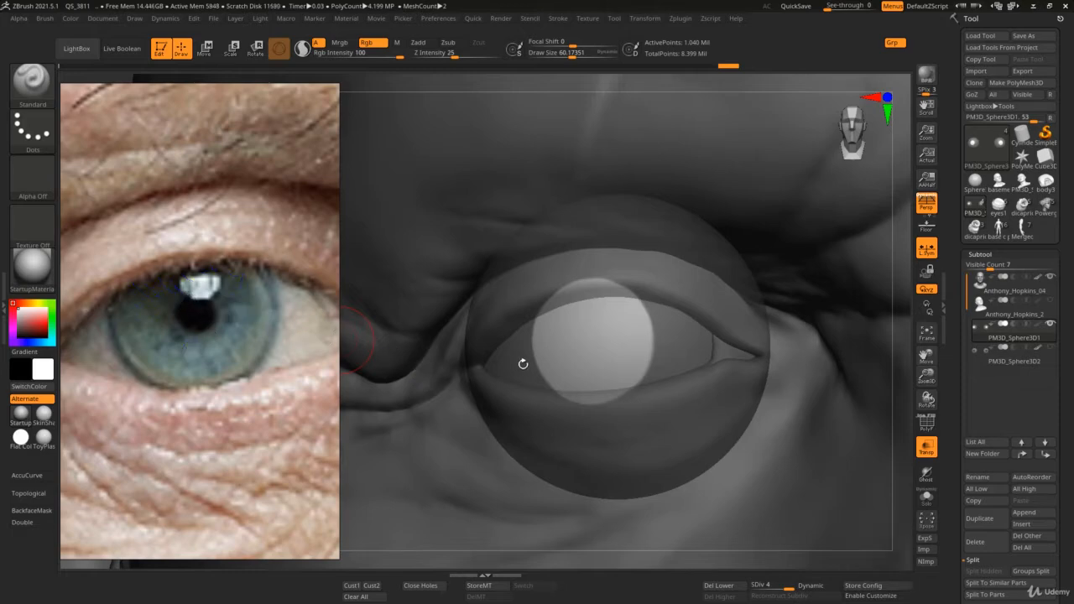
- Choose a muted teal paint colour that approximates the iris in the reference photo
right_click_drag(580, 331, 587, 335)
key("space")
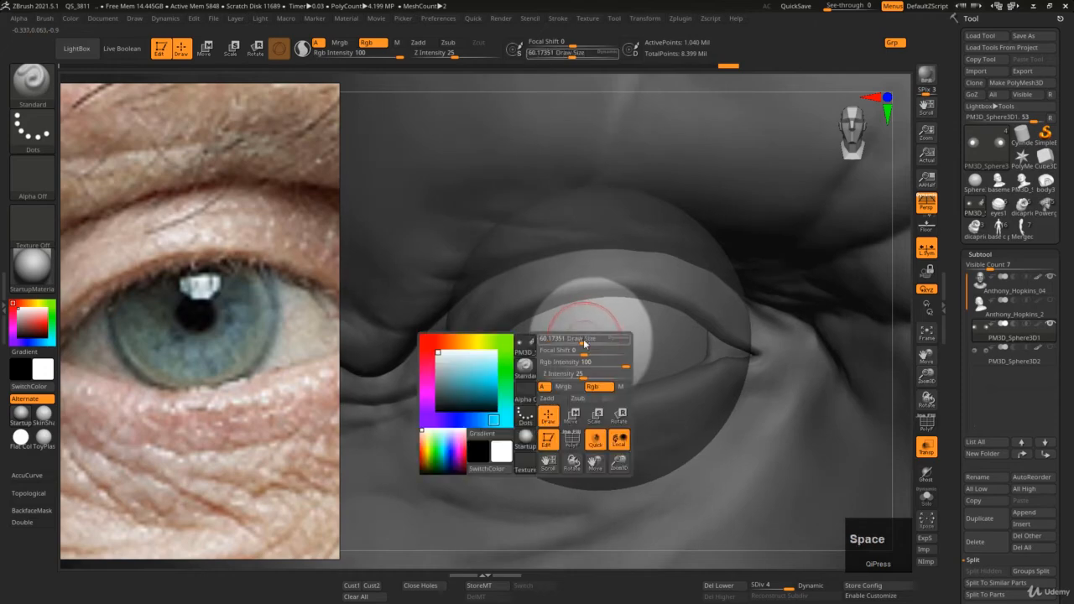
left_click(453, 384)
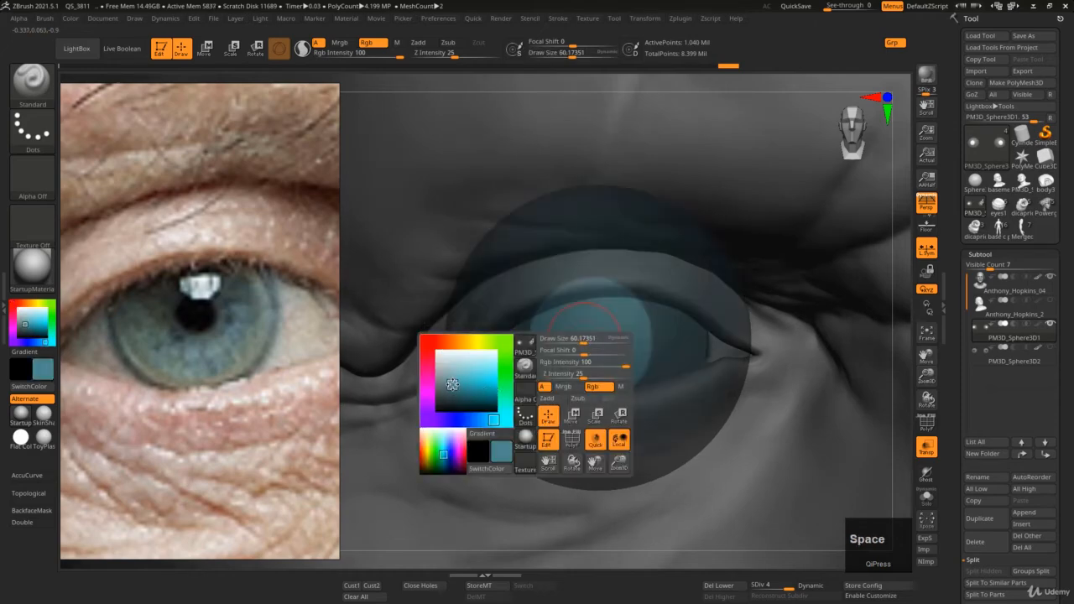
left_click_drag(452, 383, 451, 383)
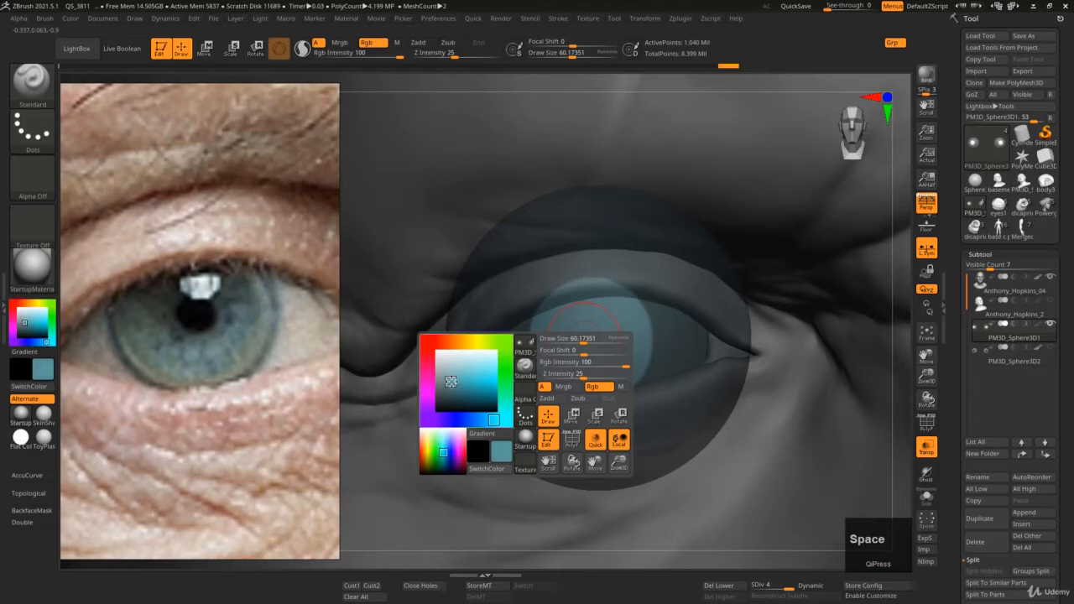
key("space")
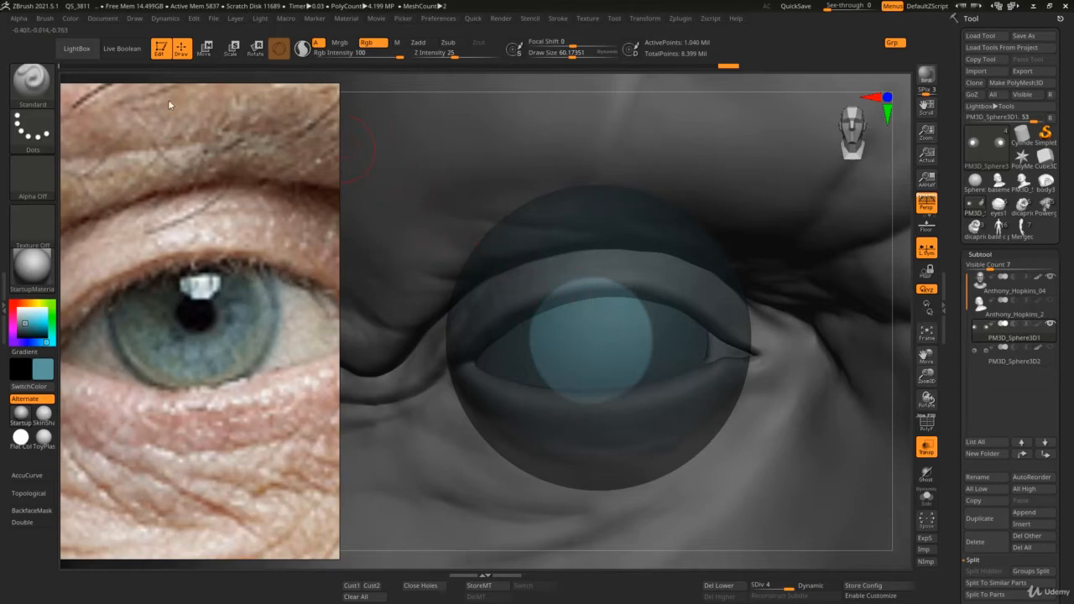
- Lower the upper edge of the reference photo to uncover the colour settings
left_click_drag(167, 86, 123, 224)
left_click(73, 19)
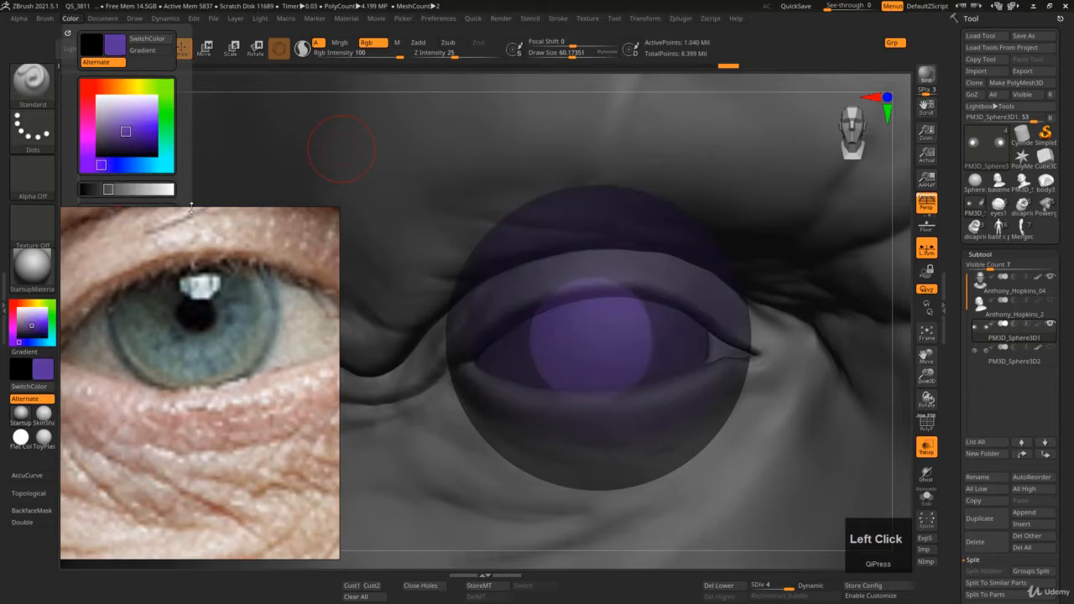
left_click(399, 320)
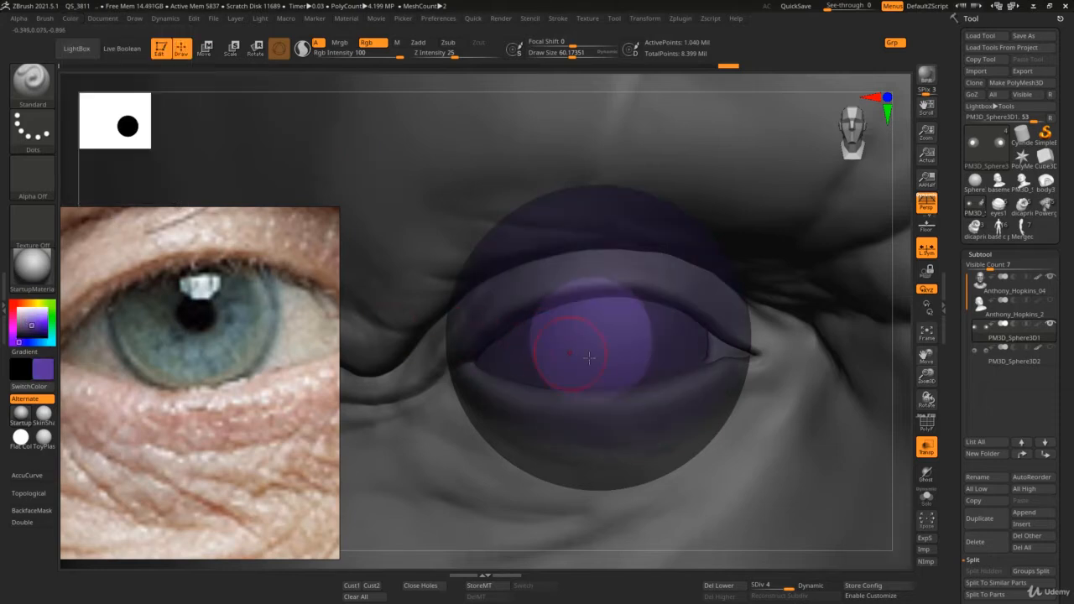
- Set the paint colour to a muted teal of R 69, G 149, B 156 for the iris
key("space")
left_click(505, 439)
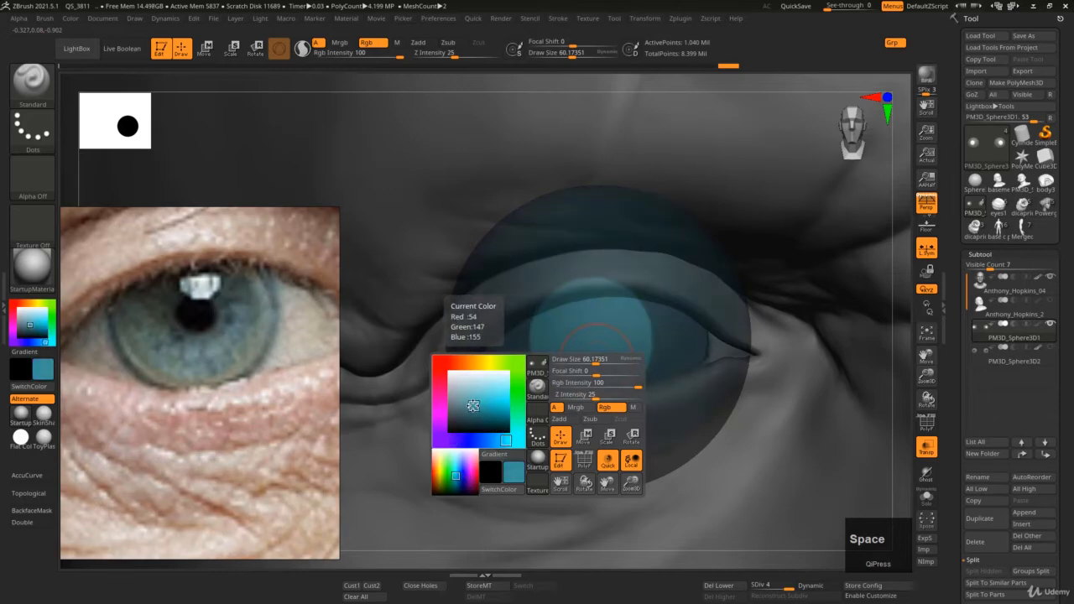
left_click(471, 405)
- Fill the unmasked irises with the teal paint colour and restore the reference photo to its full height
left_click_drag(270, 207, 264, 258)
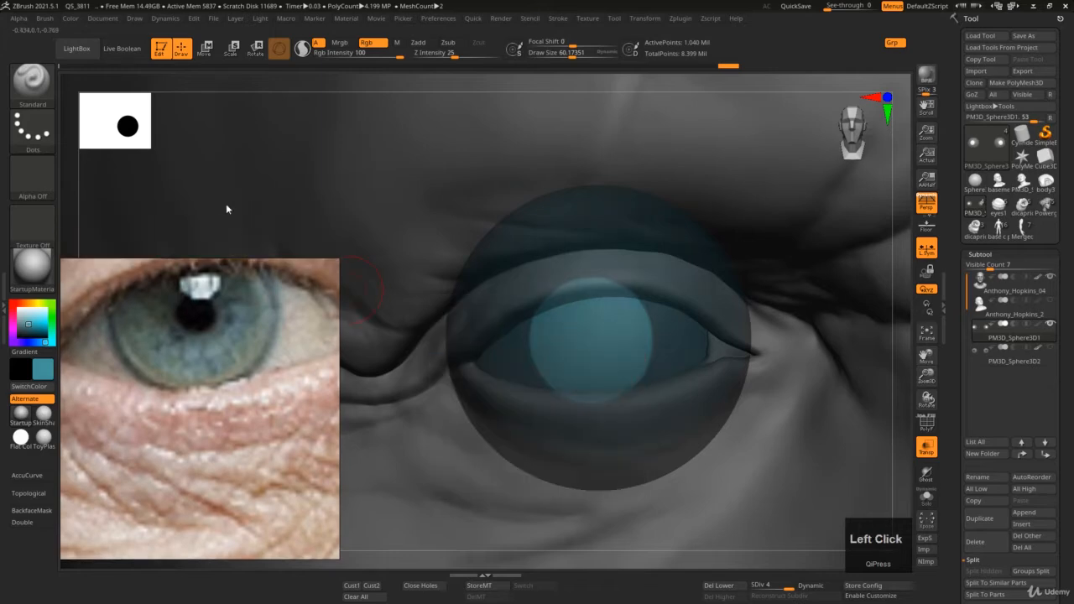
left_click(71, 18)
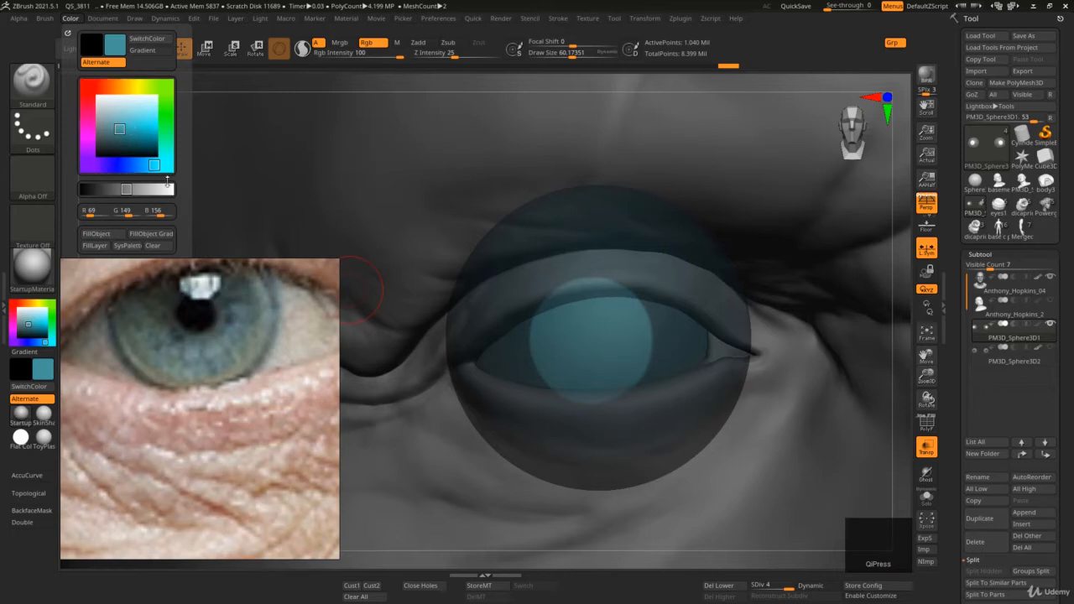
left_click(73, 18)
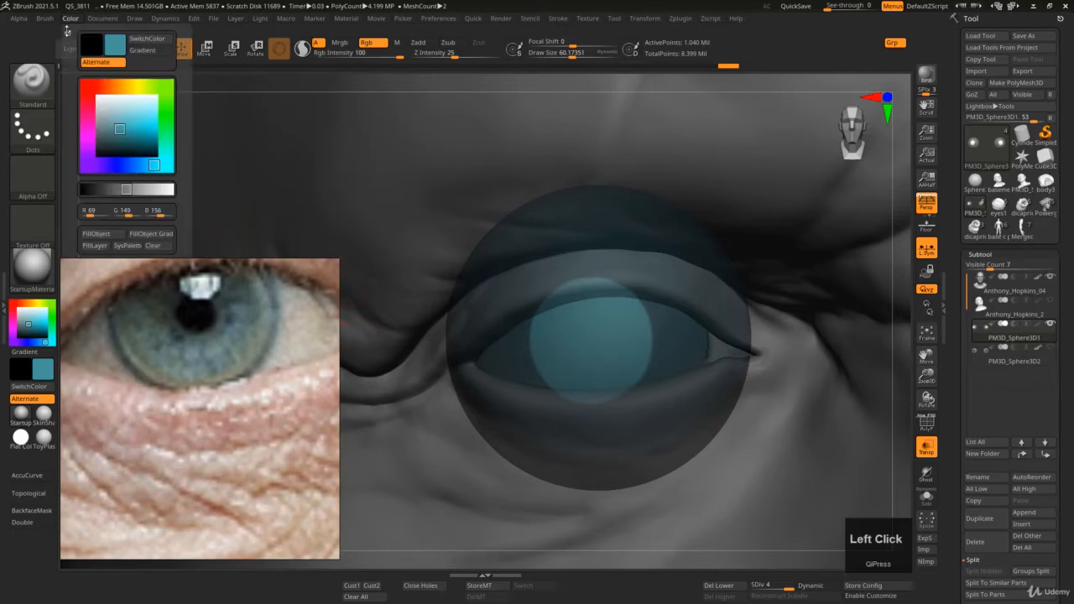
left_click(97, 234)
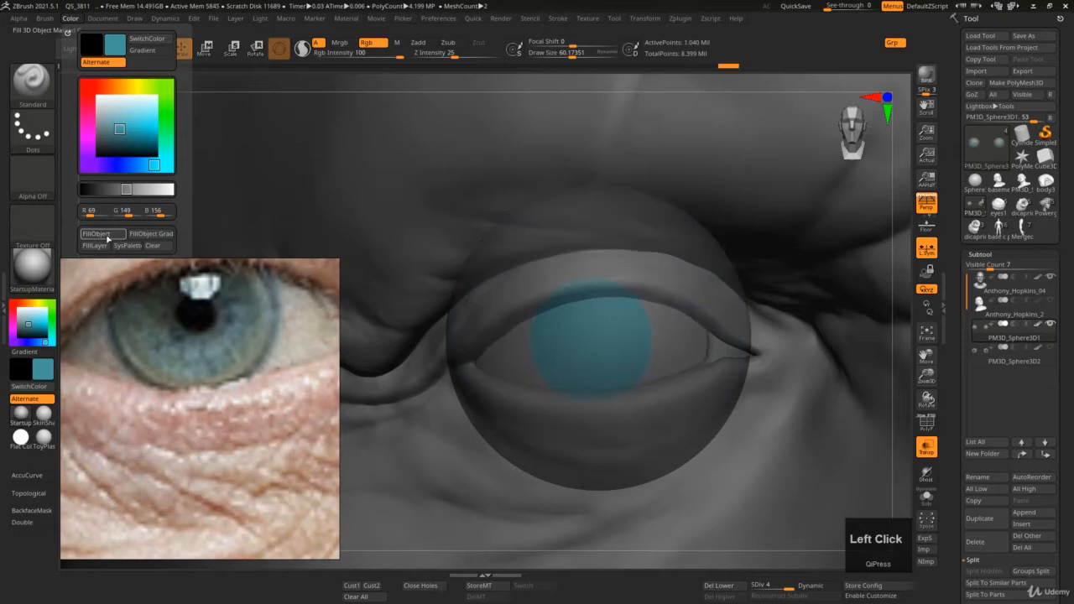
left_click_drag(215, 257, 213, 79)
middle_click(593, 256)
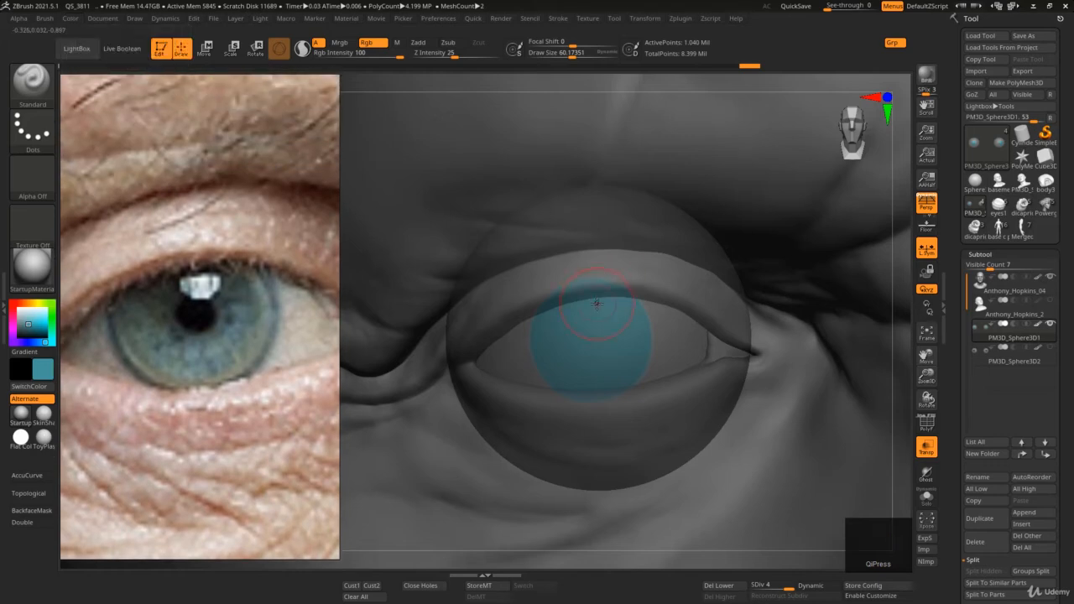
- Set the paint colour to black and reduce the brush draw size to about 30
key("ctrl")
key("s")
left_click_drag(583, 333, 588, 339)
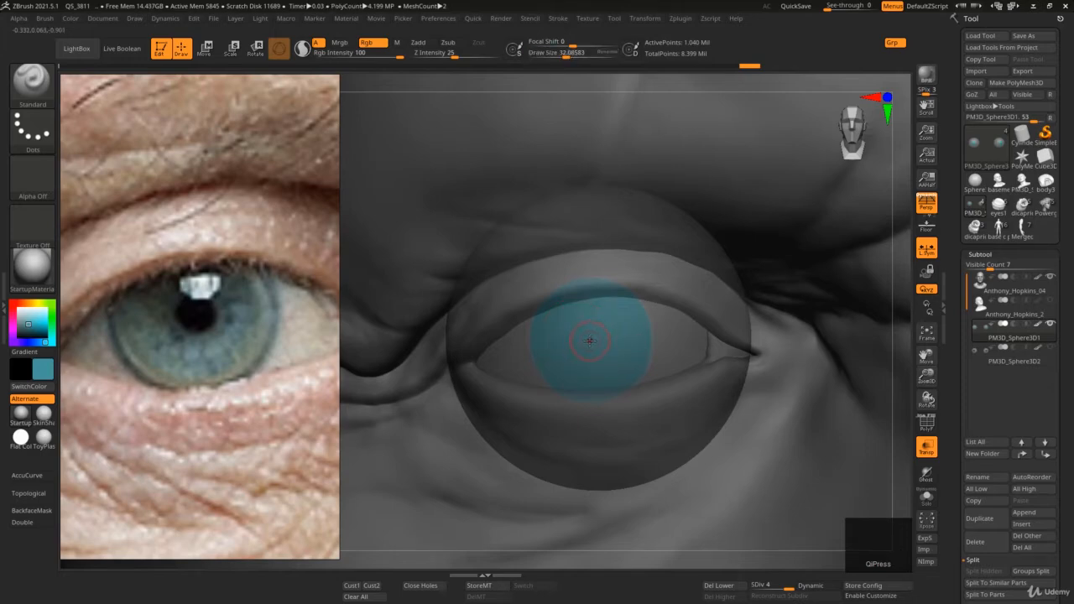
key("space")
left_click_drag(469, 389, 445, 414)
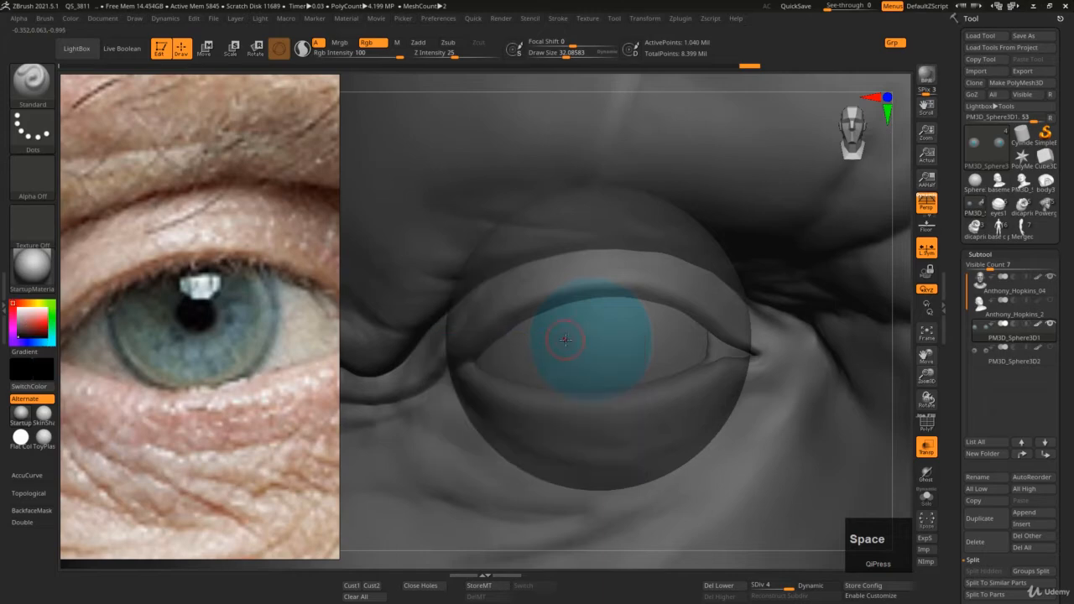
key("s")
left_click(571, 344)
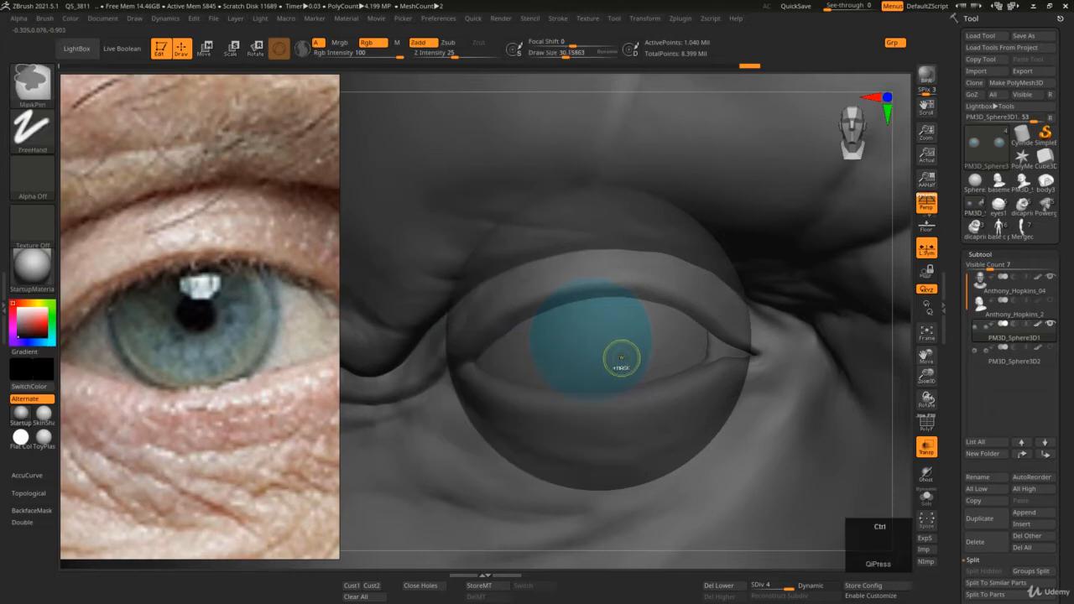
- Isolate the eyeballs subtool, turn off its polypaint display and set the paint colour to white
right_click_drag(605, 342, 606, 288)
key("alt+s")
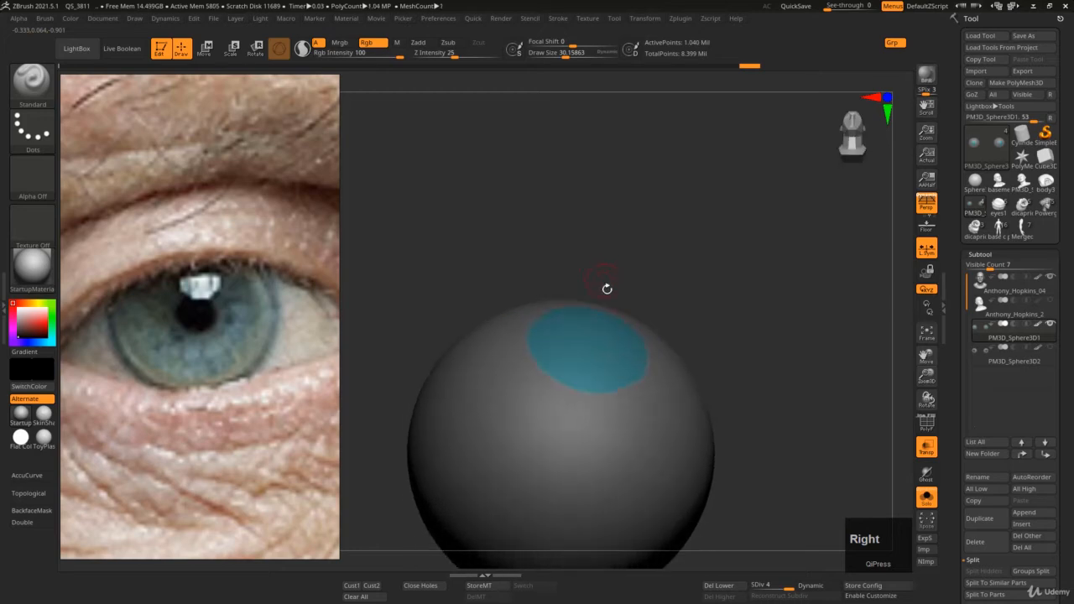
left_click(1039, 329)
left_click(1039, 329)
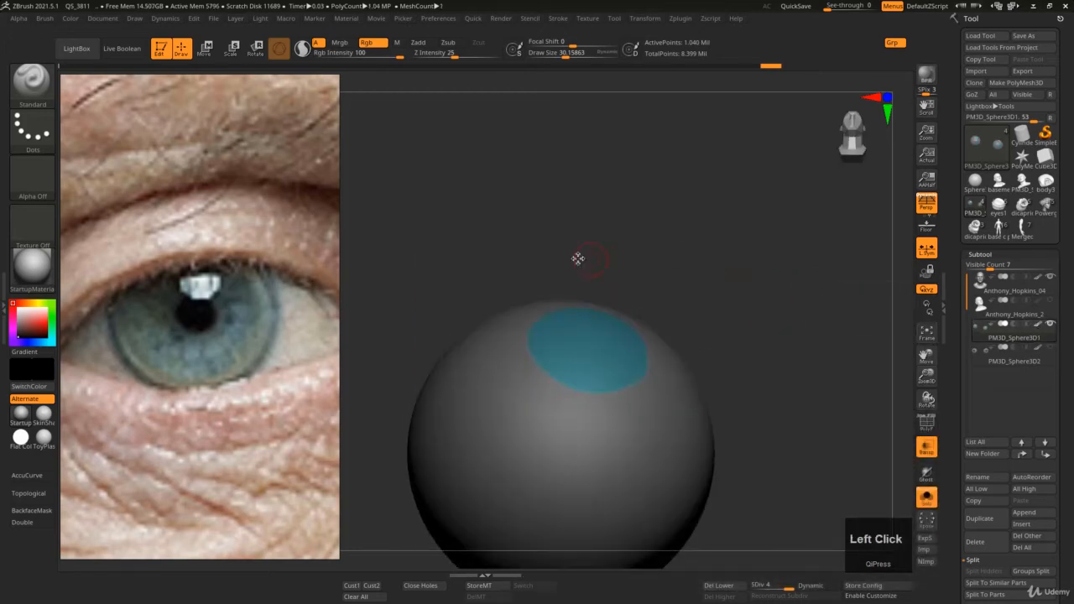
key("space")
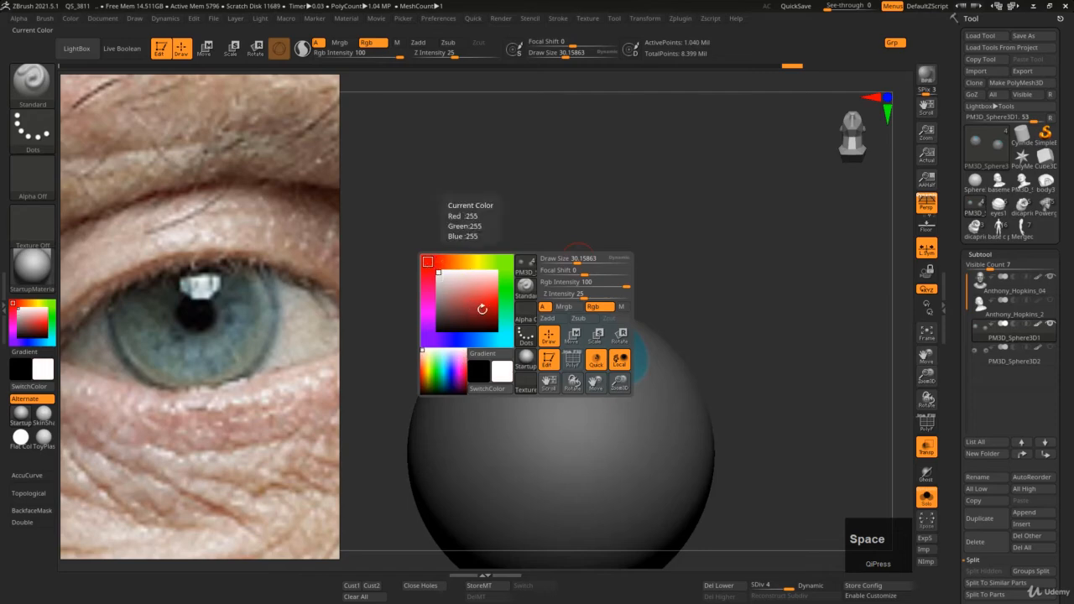
left_click(1040, 330)
- Switch to the Move brush with a draw size of about 206 and turn off its topological masking
right_click_drag(601, 346, 609, 428)
key("2")
key("s")
left_click_drag(583, 347, 598, 348)
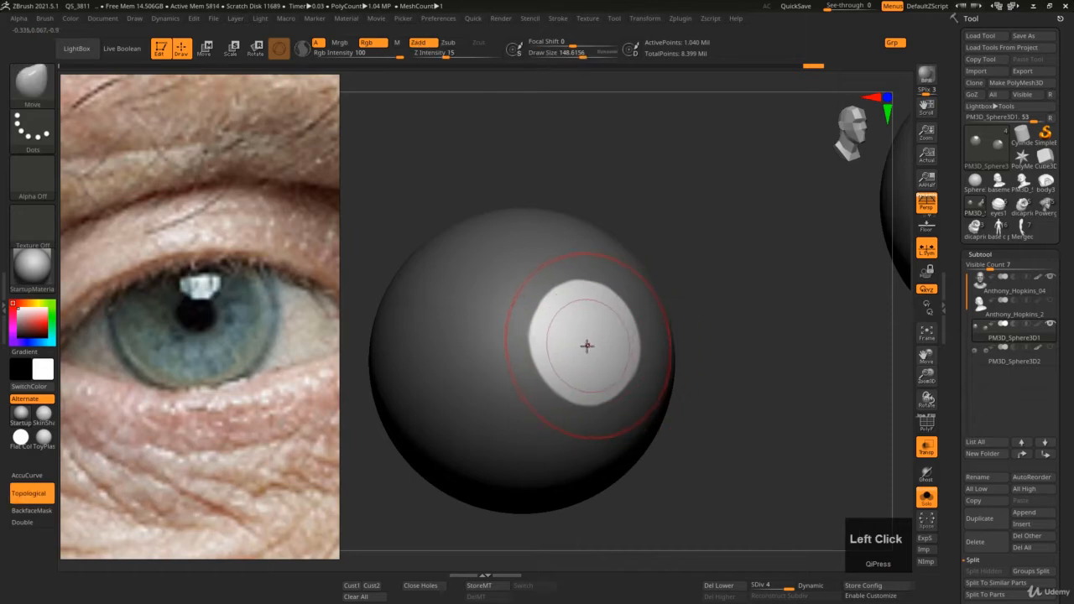
key("s")
left_click(585, 346)
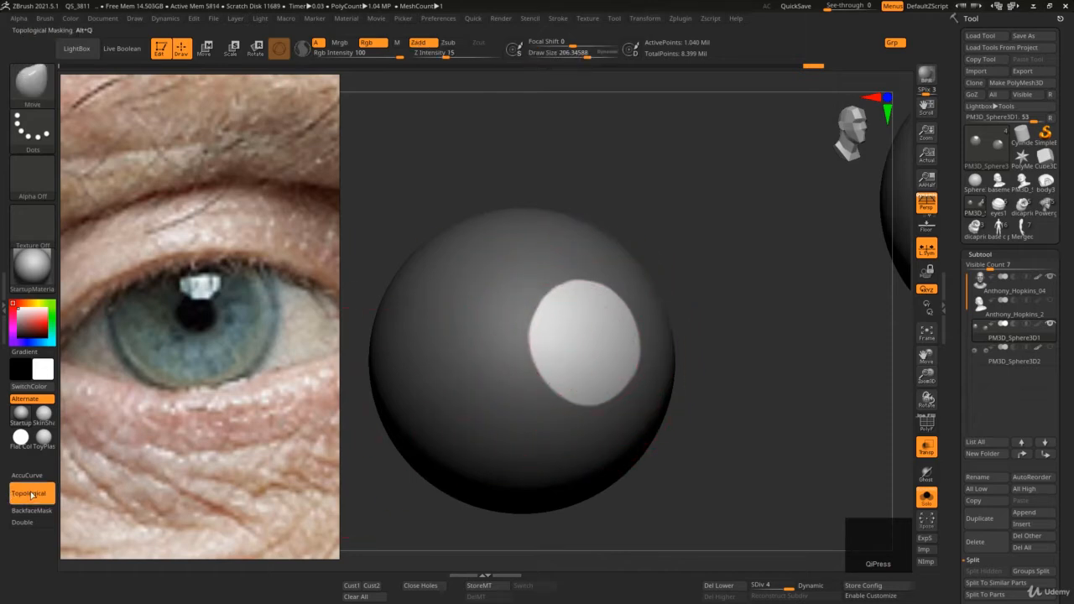
left_click(30, 494)
- Pull the unmasked iris area outward into a corneal bulge with the Move brush at a draw size of about 250, and smooth it
mouse_move(557, 307)
right_mouse_down()
mouse_move(585, 353)
mouse_move(597, 307)
mouse_move(588, 328)
mouse_move(585, 308)
right_mouse_up()
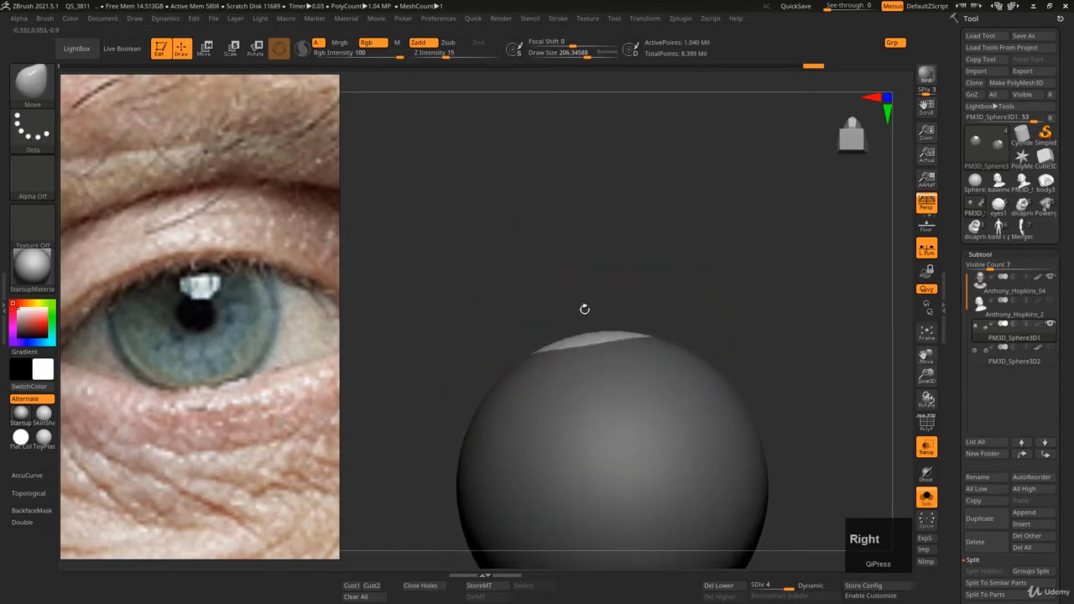
key("s")
left_click_drag(586, 331, 589, 330)
mouse_move(589, 324)
right_mouse_down()
mouse_move(591, 290)
mouse_move(594, 302)
right_mouse_up()
key("s")
left_click_drag(588, 297, 586, 299)
key("s")
left_click(583, 298)
key("2")
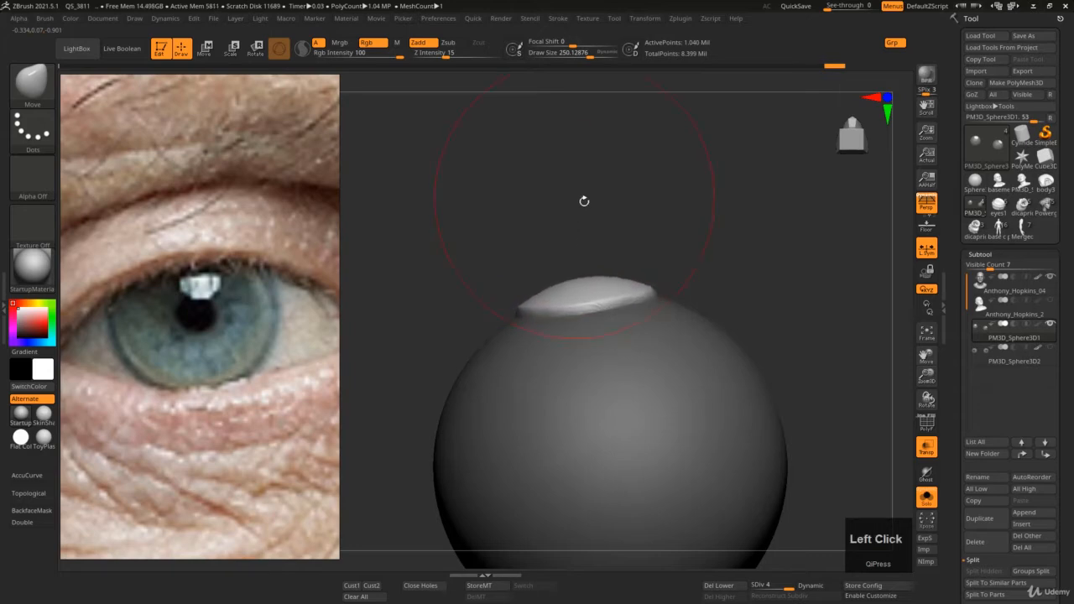
key("shift")
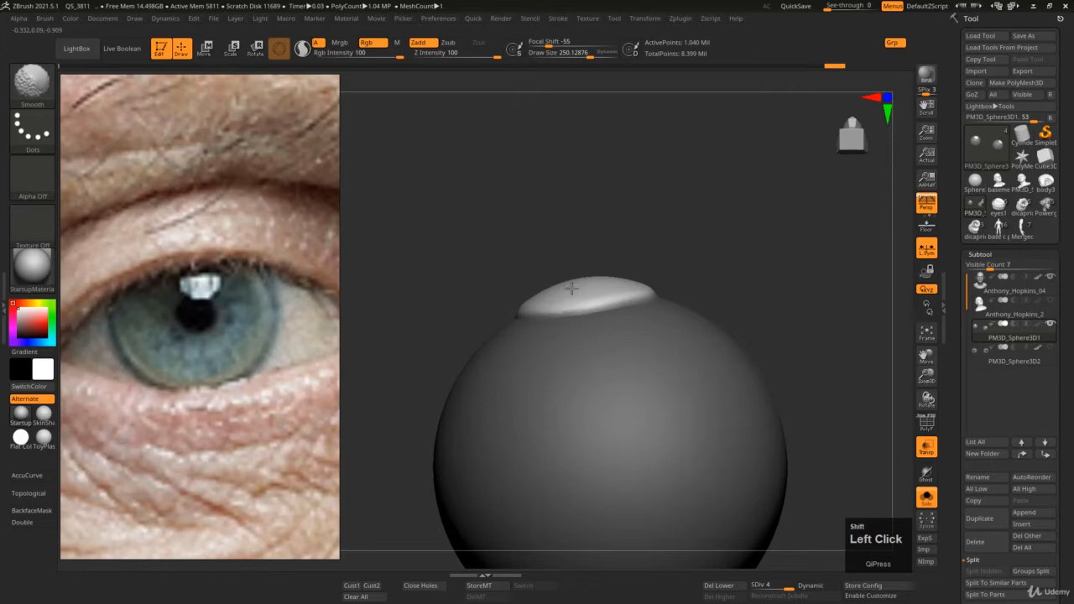
- Smooth the raised iris area into a shallow, even dome on the eyeball
right_click_drag(574, 304, 554, 243)
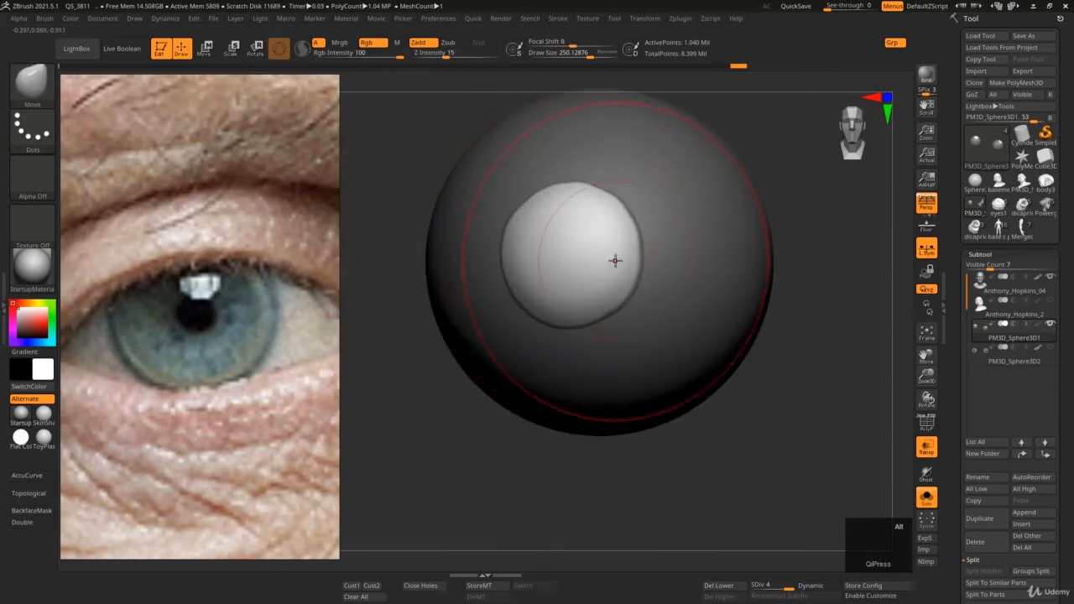
left_click(675, 243, "ctrl")
left_click(574, 242, "shift")
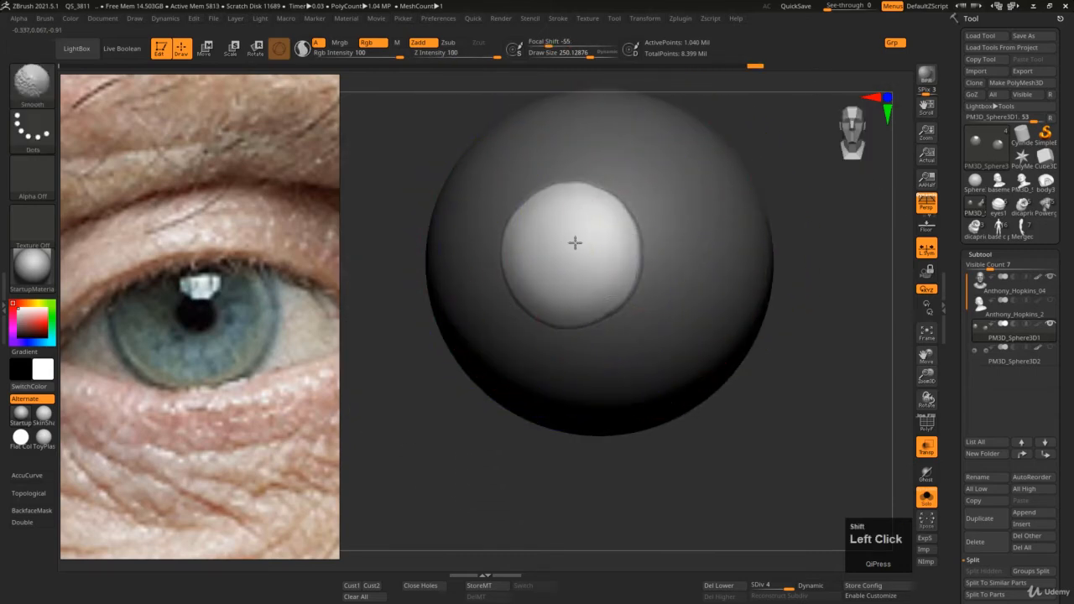
mouse_move(583, 247)
right_mouse_down("ctrl")
mouse_move(603, 290)
mouse_move(583, 337)
mouse_move(558, 226)
mouse_move(576, 303)
right_mouse_up("ctrl")
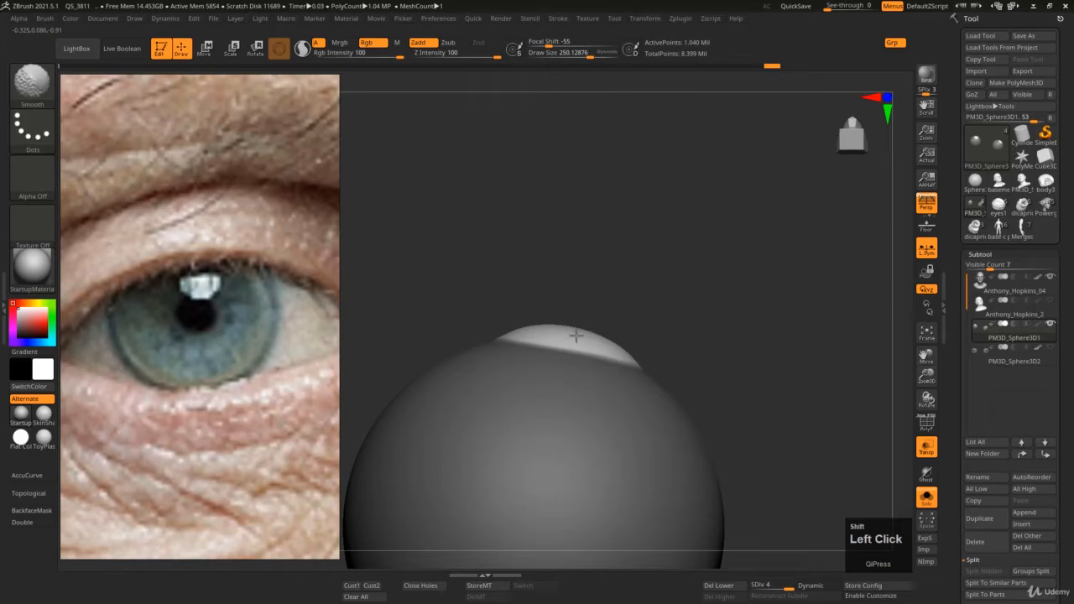
right_click_drag(590, 355, 612, 426, "ctrl")
right_click_drag(611, 426, 622, 386)
right_click_drag(623, 386, 616, 415, "alt")
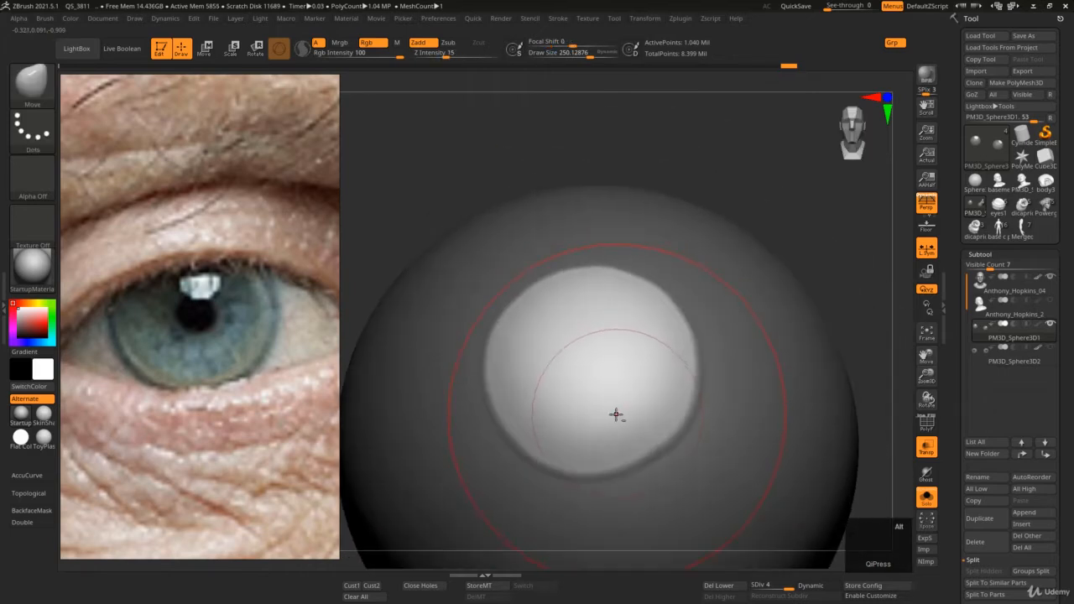
- Invert the mask back and forth between iris and eyeball, smooth across the iris, and leave the iris masked
left_click(775, 183, "ctrl")
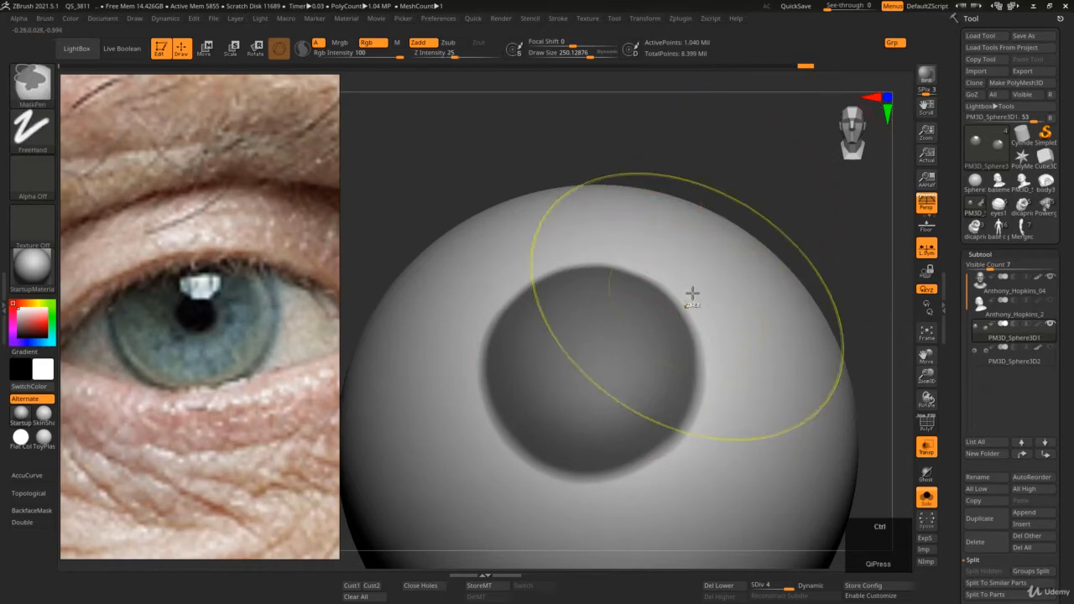
key("ctrl+z")
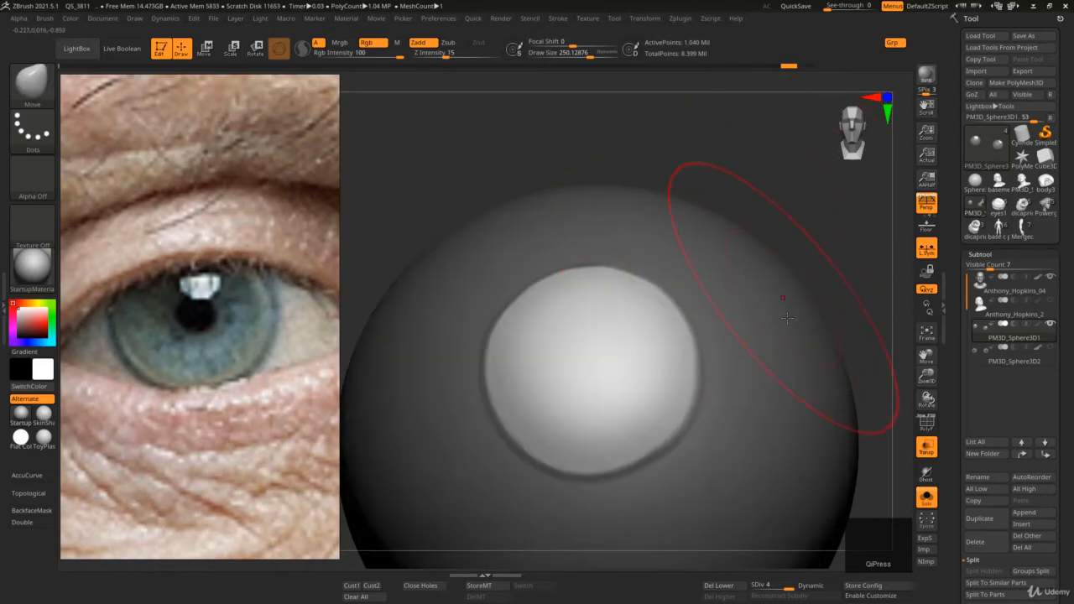
key("alt+e")
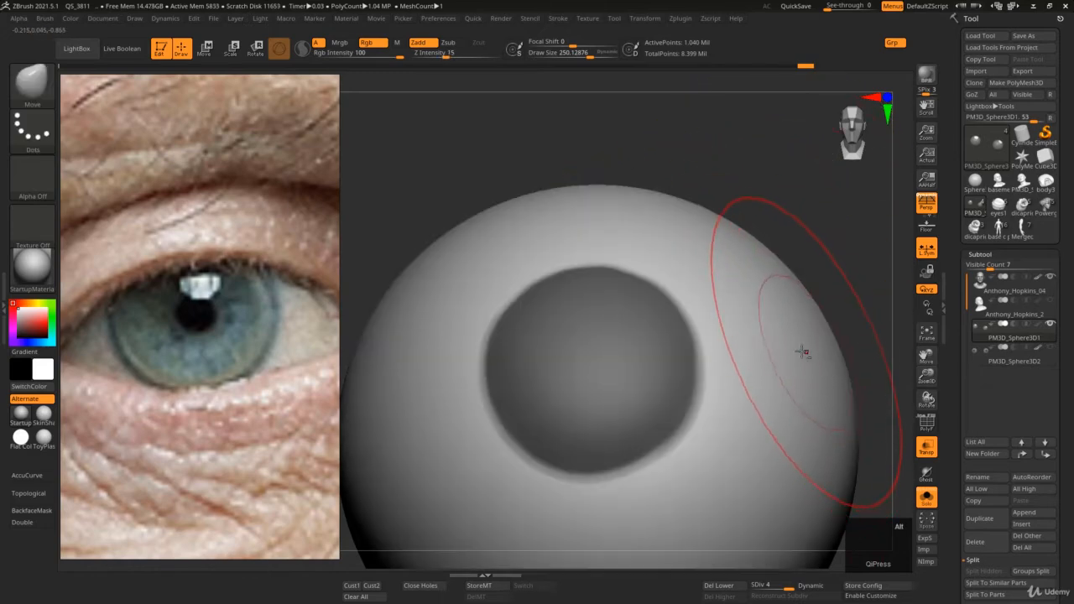
key("alt+e")
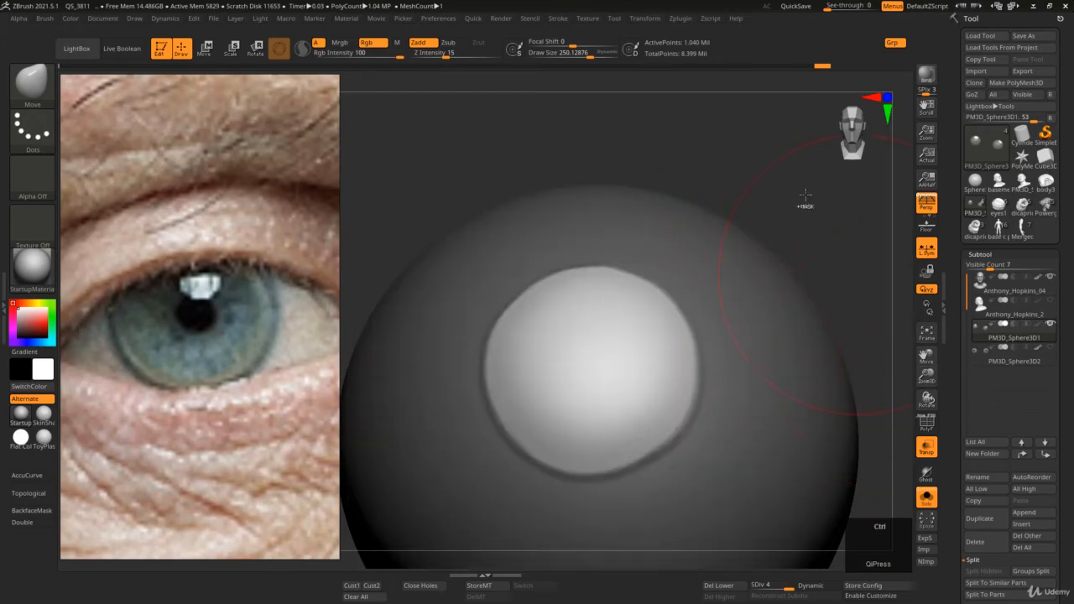
left_click(770, 174, "ctrl")
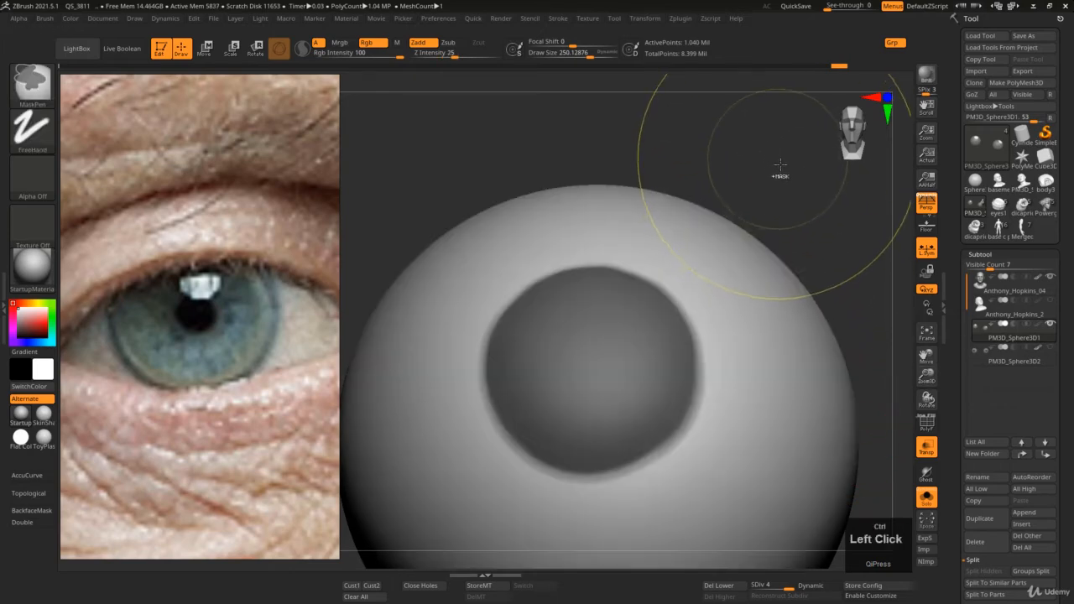
mouse_move(611, 400)
left_mouse_down("shift")
mouse_move(590, 335)
mouse_move(611, 344)
mouse_move(581, 305)
mouse_move(582, 398)
mouse_move(616, 328)
mouse_move(640, 339)
left_mouse_up("shift")
key("alt+e")
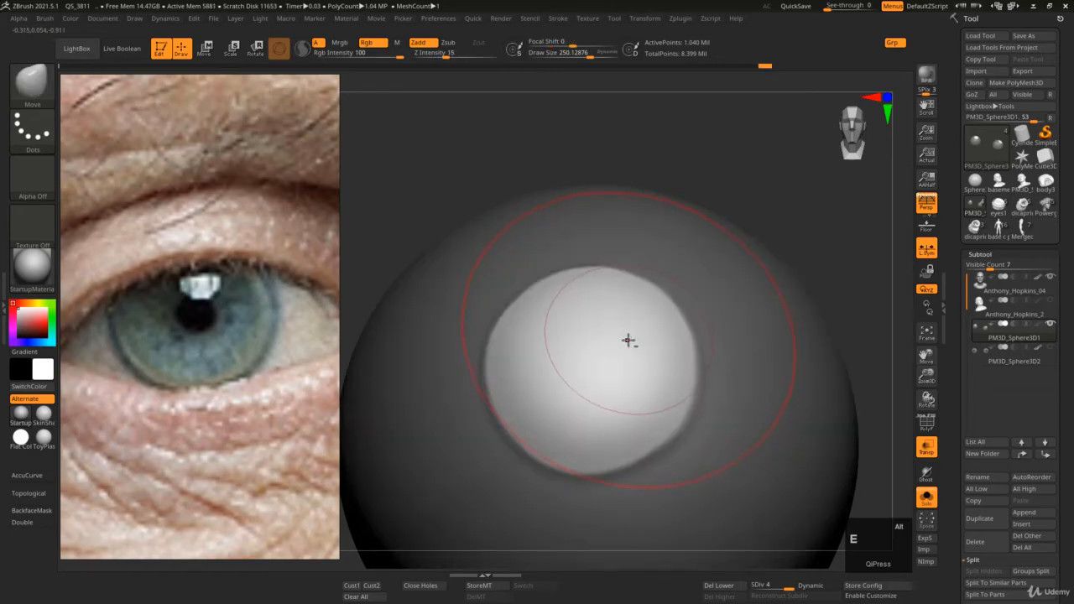
key("alt+e")
key("alt+e")
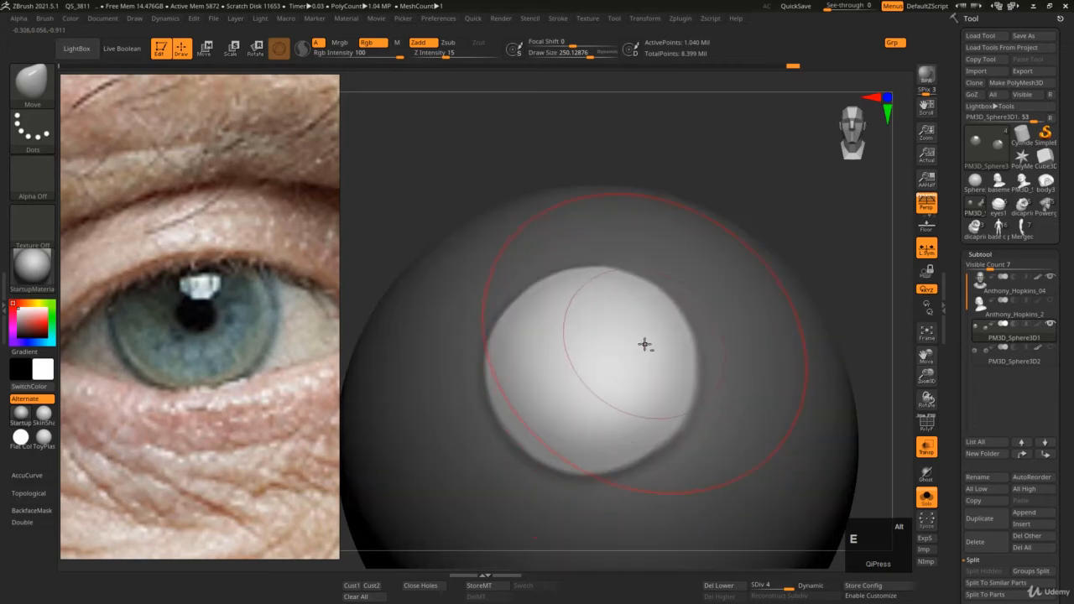
key("alt+e")
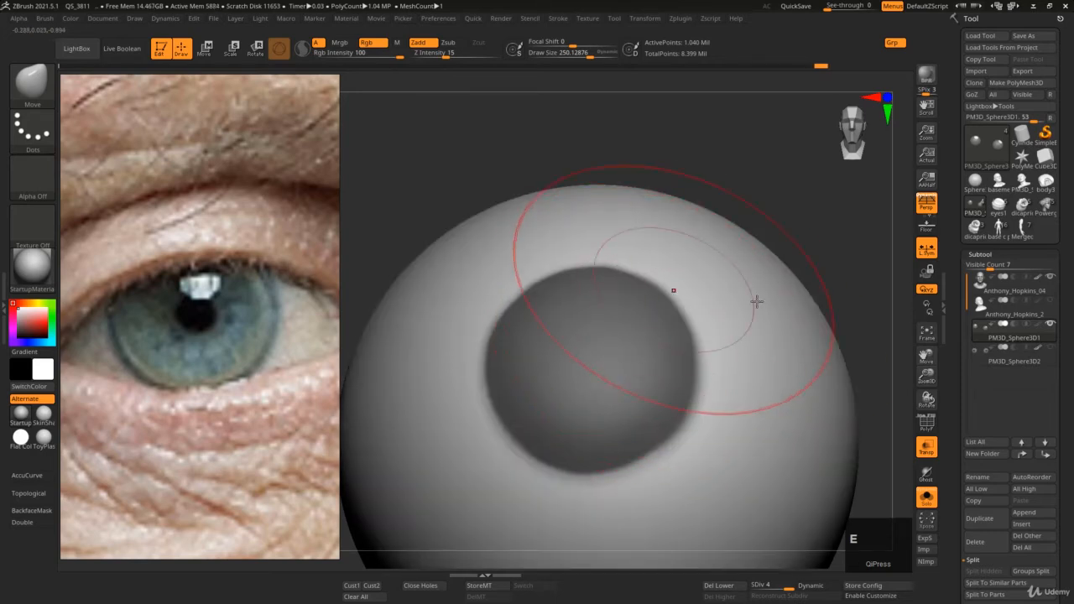
- Turn the eyeballs' polypaint display back on and check the teal iris in masked and unmasked states
left_click(1040, 325)
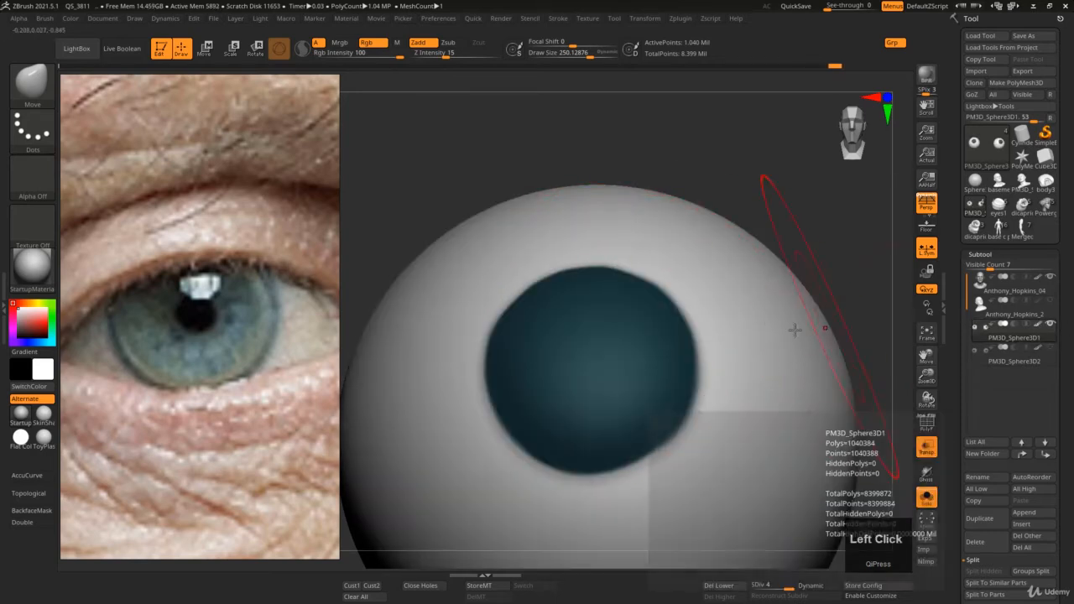
key("alt+e")
key("alt+e")
key("alt+e")
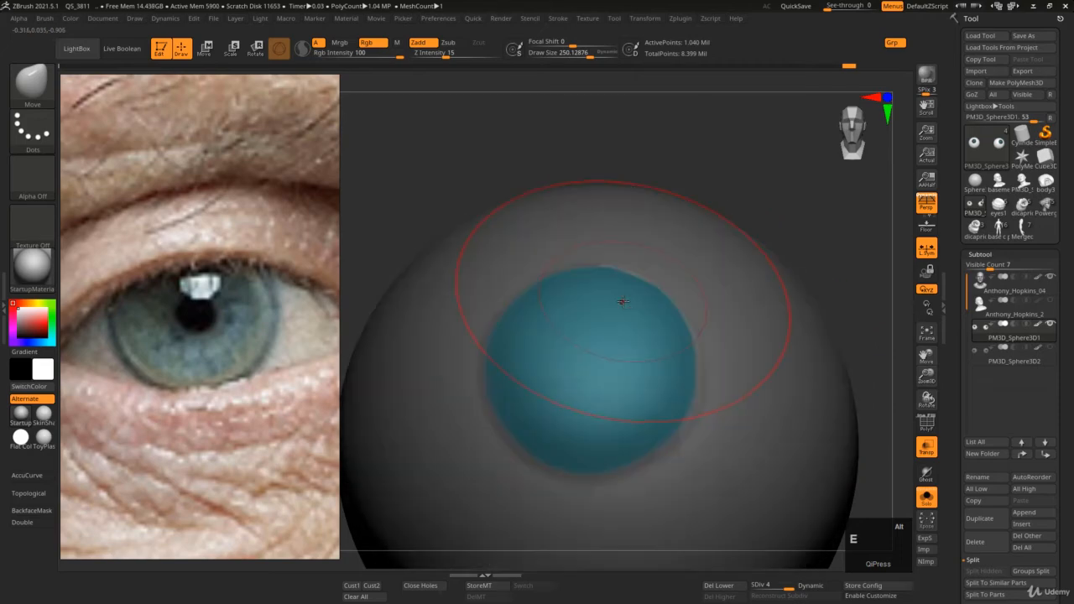
left_click(1020, 332)
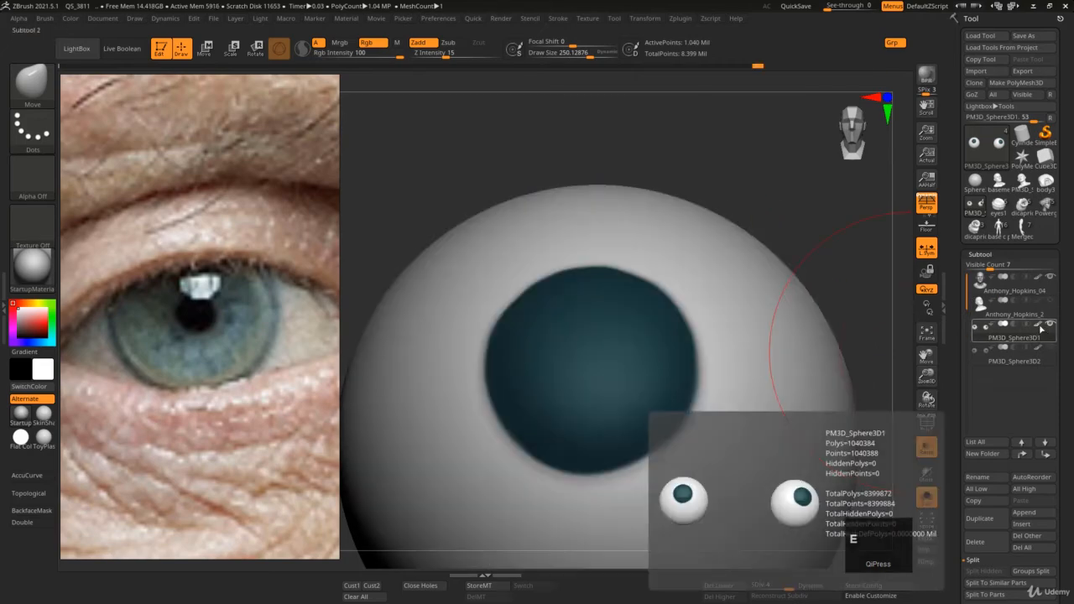
left_click(1040, 325)
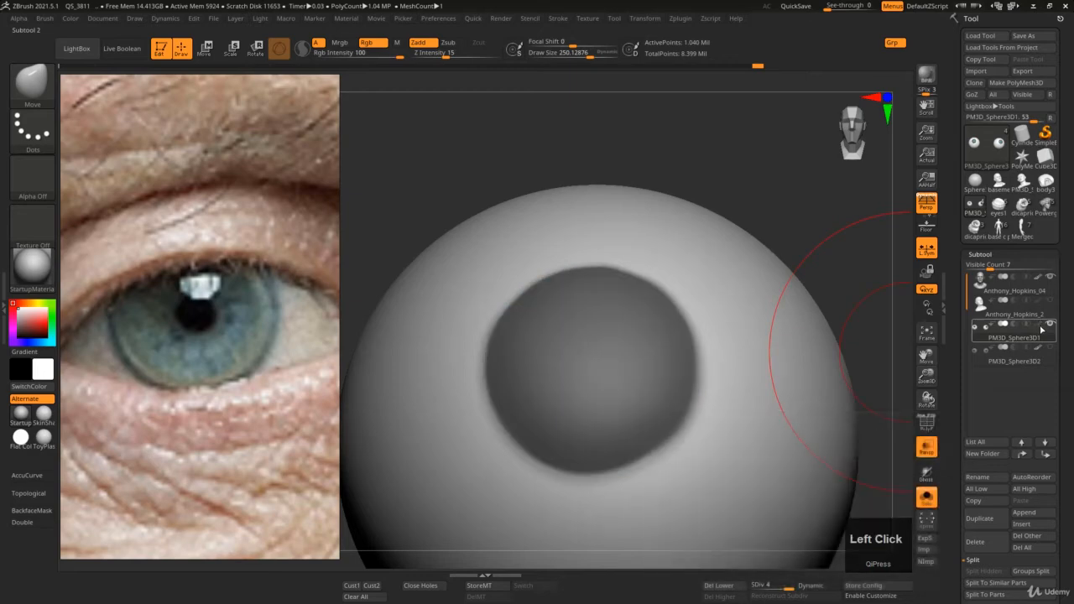
left_click(1040, 325)
- Open the eyeballs' Polypaint settings and toggle Colorize off and on, leaving it enabled
scroll(973, 327, "down", 10)
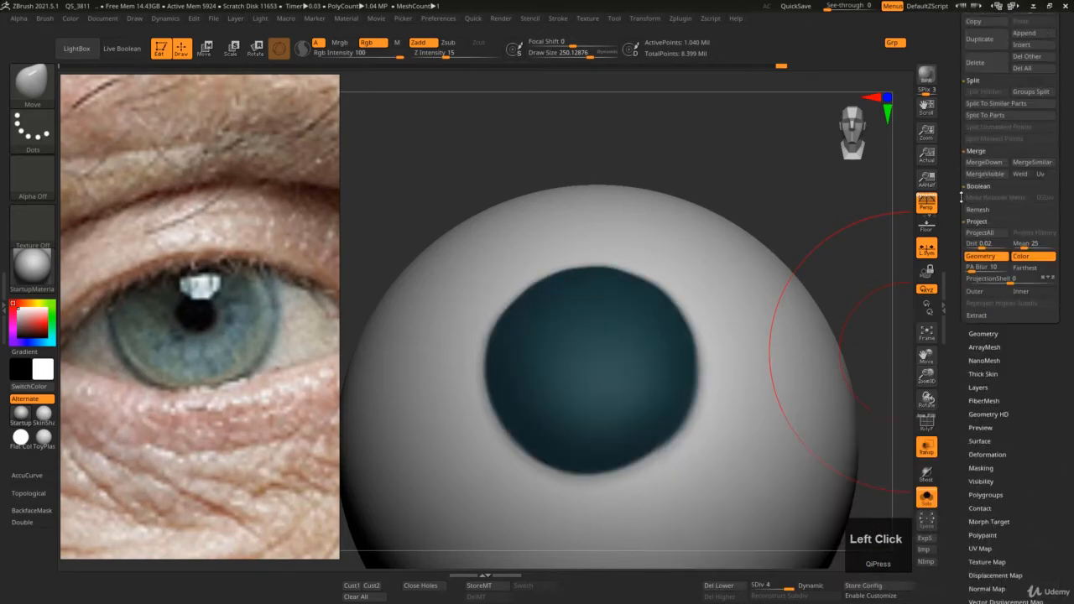
key("shift")
left_click(980, 349)
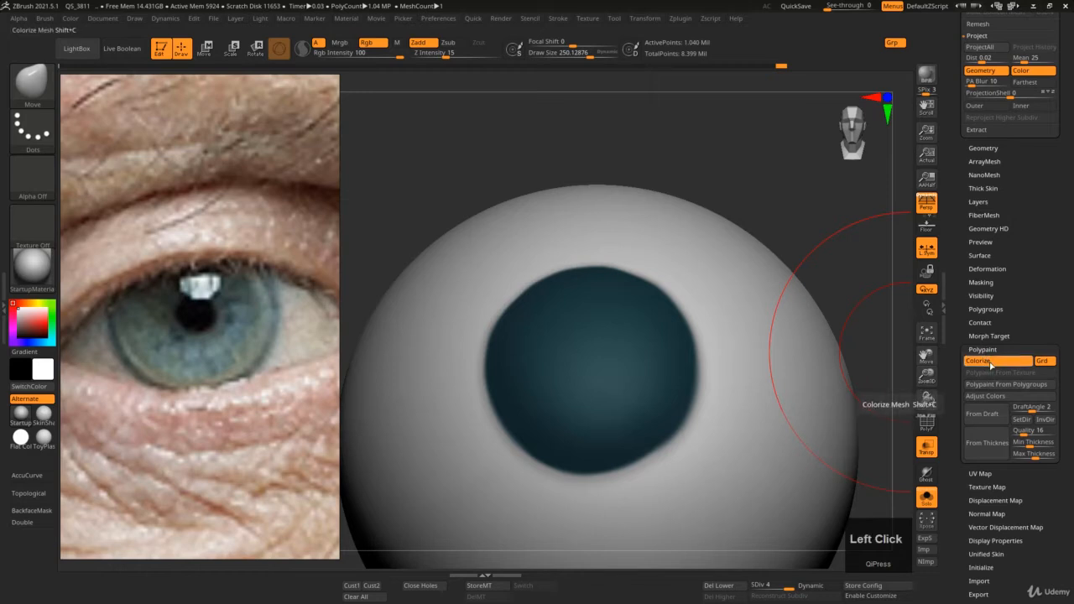
left_click(991, 365)
left_click(991, 365)
left_click(990, 365)
left_click(991, 365)
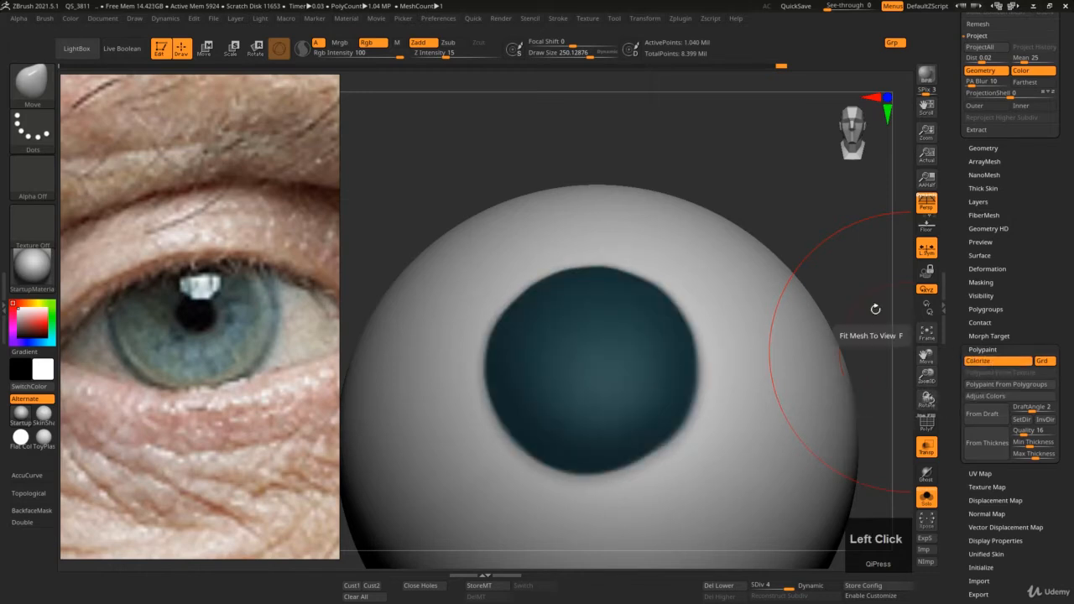
- Open the eyeballs' Masking settings and toggle ViewMask off and on, leaving the mask visible on the iris
right_click_drag(707, 261, 649, 328, "ctrl")
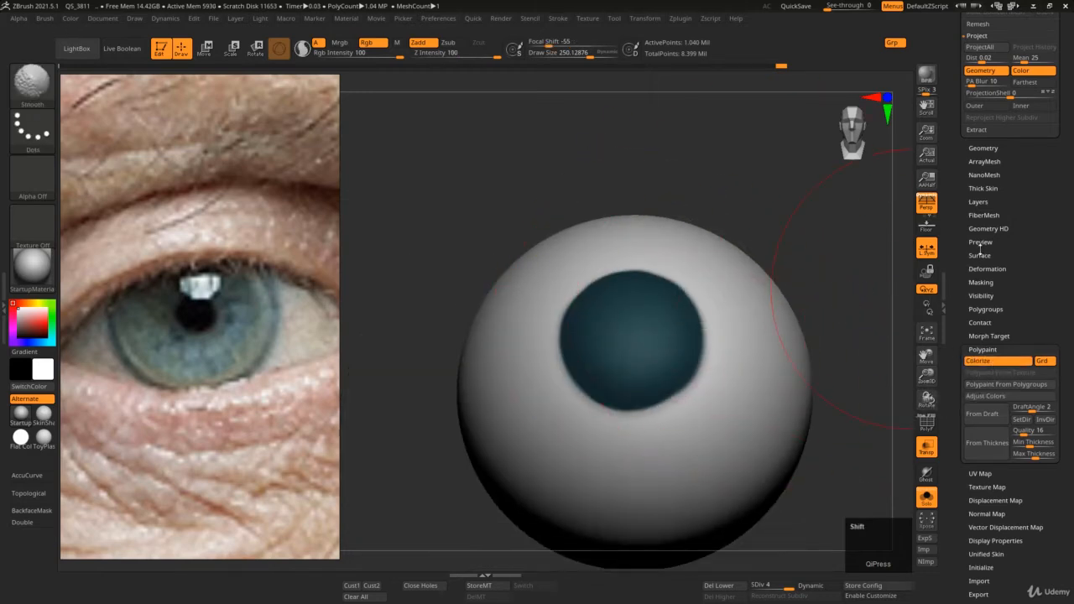
left_click(980, 282)
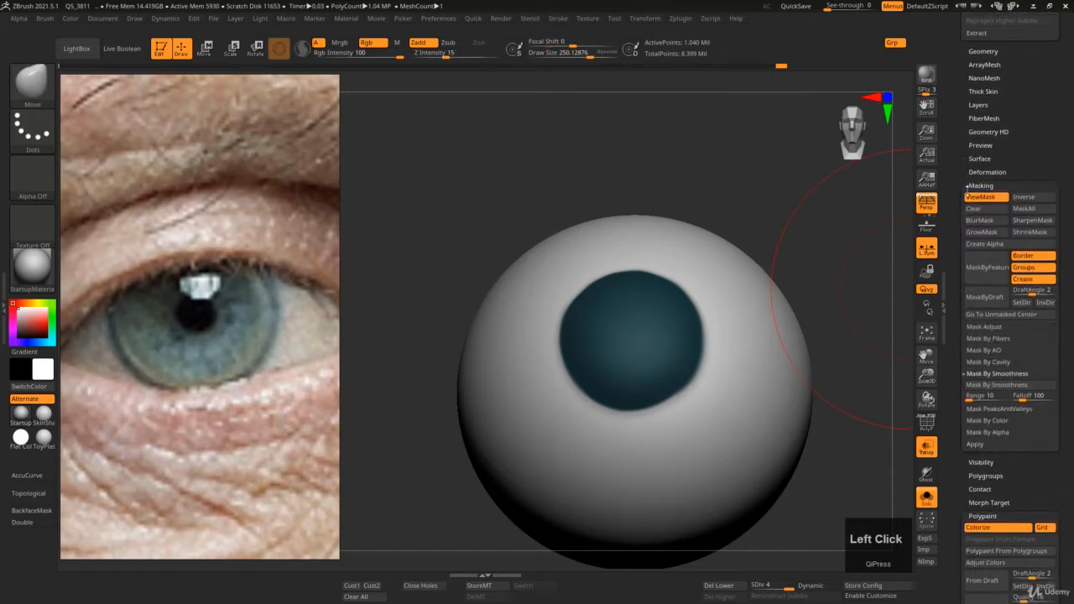
left_click(981, 172)
left_click(981, 172)
left_click(981, 172)
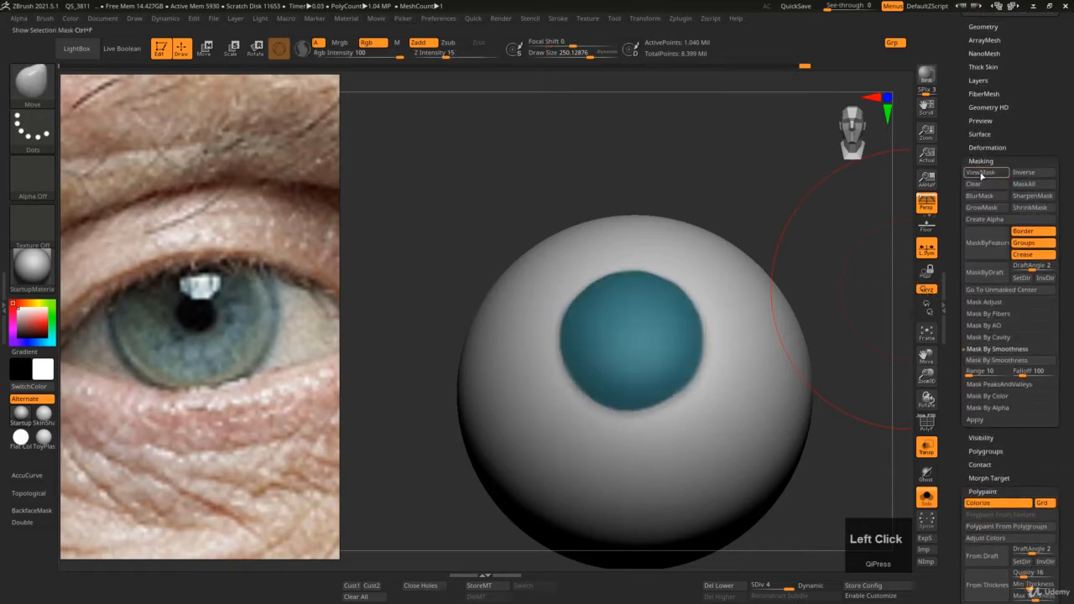
left_click(981, 172)
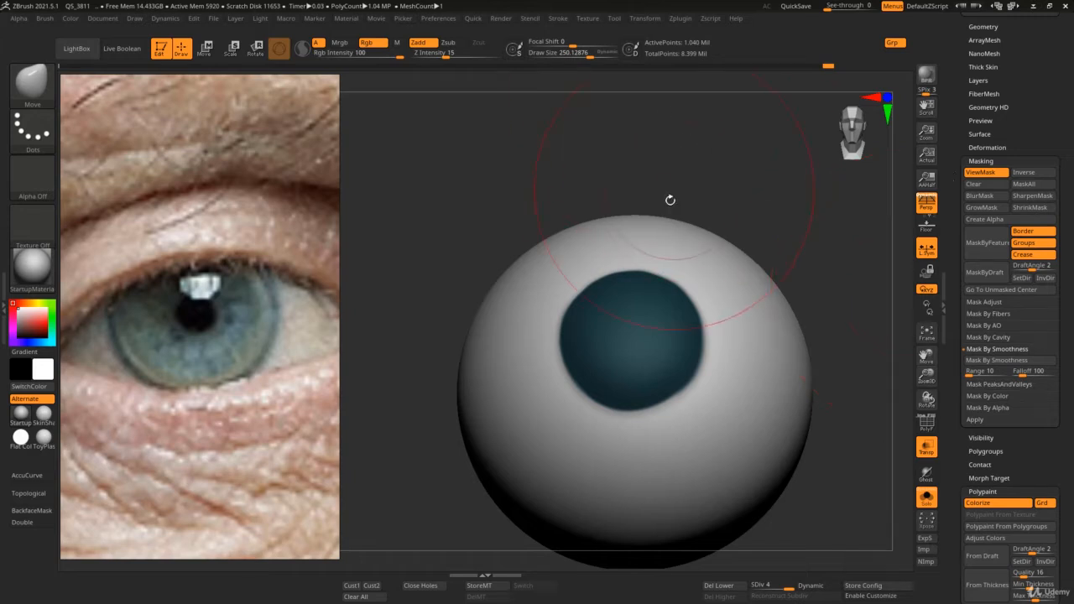
right_click_drag(670, 199, 908, 195)
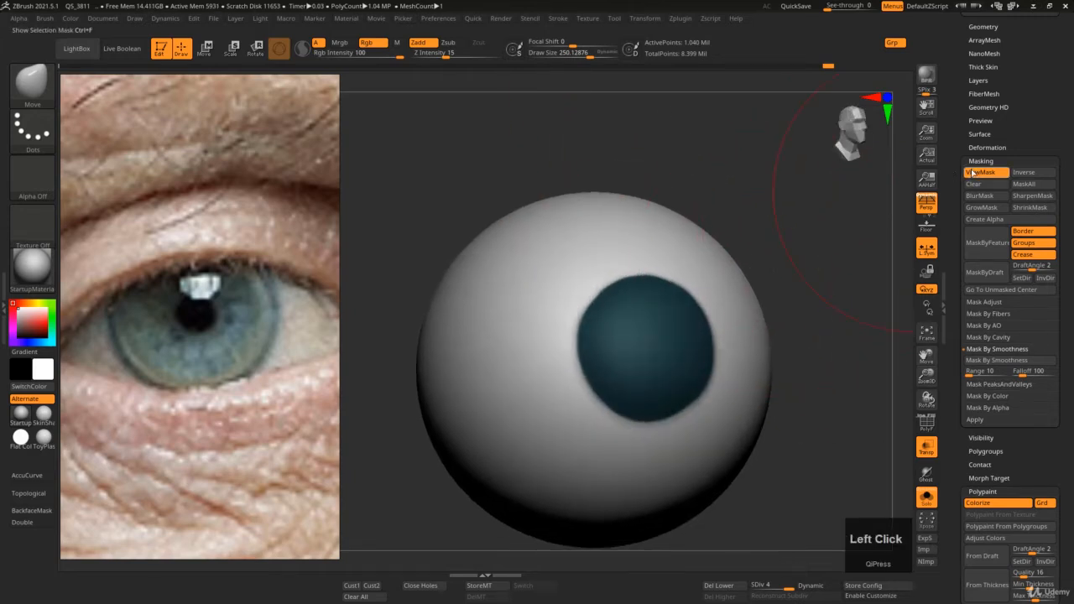
- Turn off Solo to show the eyeballs within the head, toggling ViewMask off and back on
left_click(973, 173)
key("alt+s")
right_click_drag(678, 271, 682, 349, "ctrl")
left_click(980, 172)
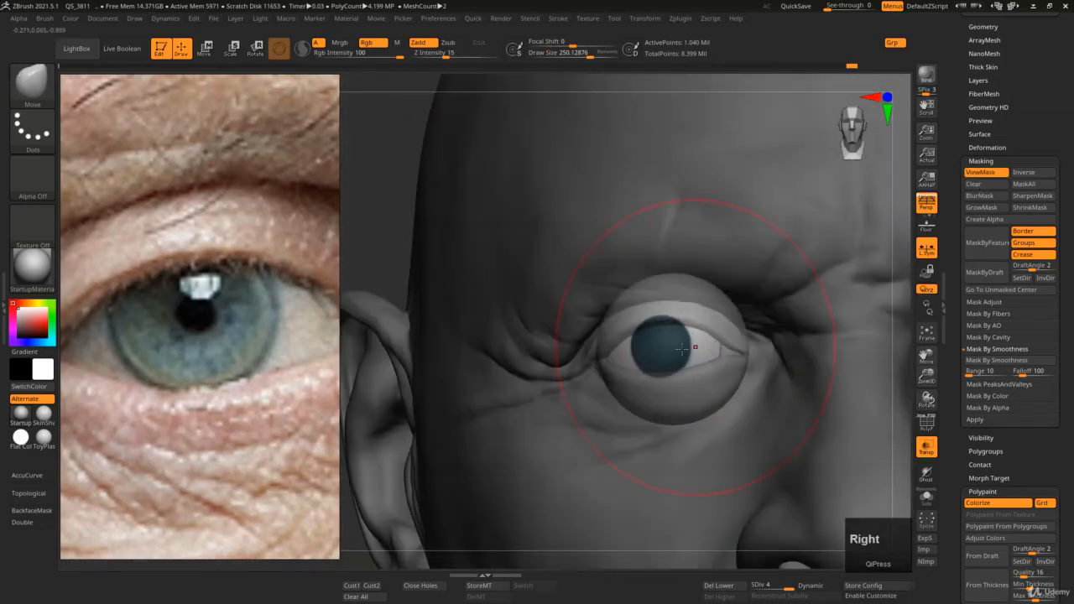
- Invert the eyeballs' mask back and forth several times, leaving the irises masked
left_click(1020, 175)
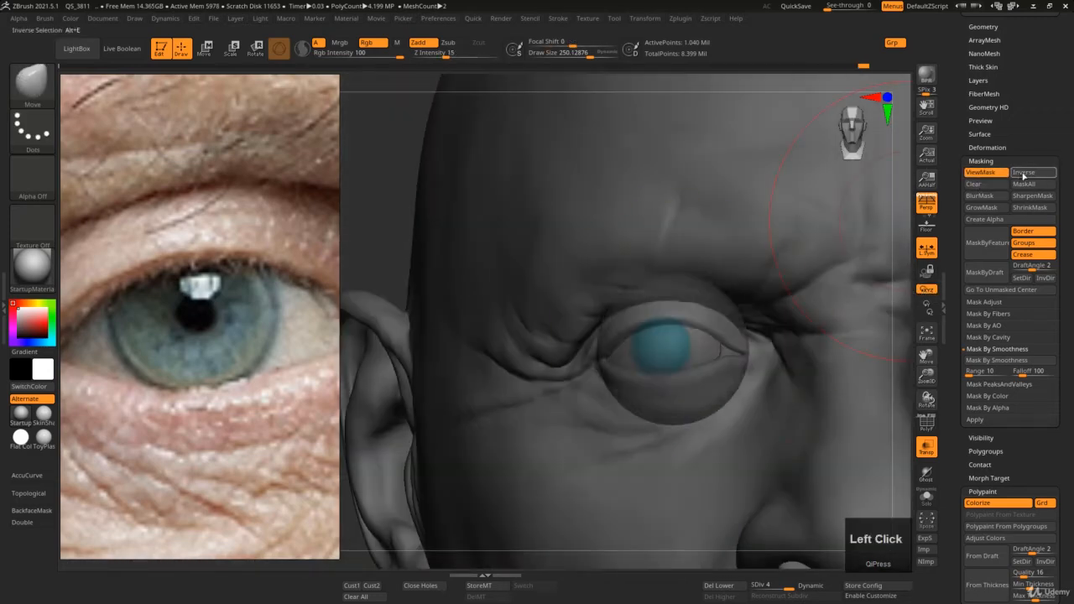
left_click(1021, 174)
left_click(1023, 174)
left_click(1022, 175)
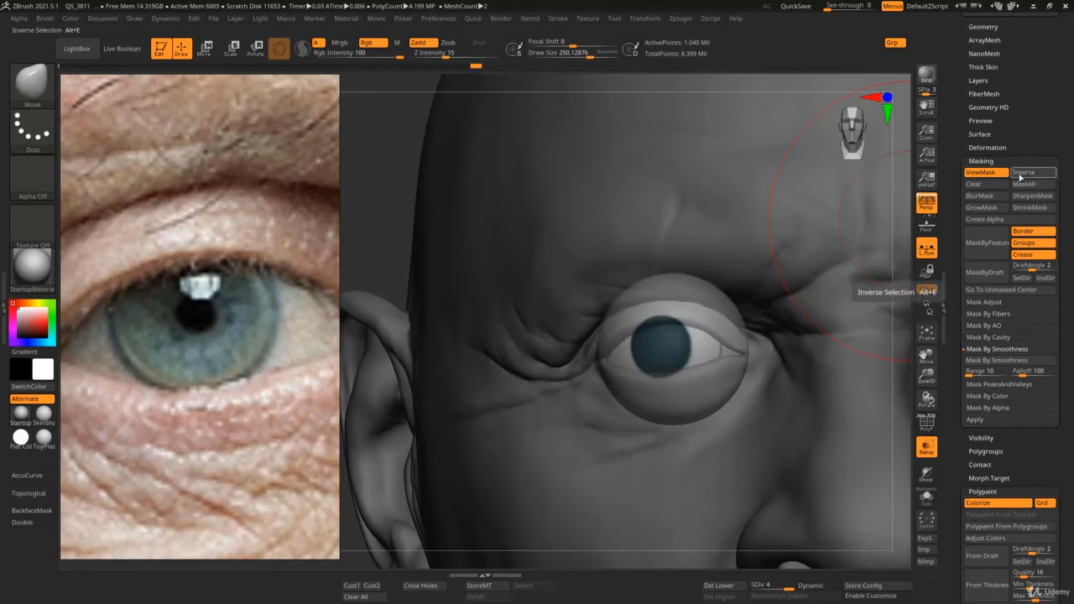
- Toggle the mask display on the eyeballs repeatedly to compare the iris with and without its dark mask shading
key("ctrl")
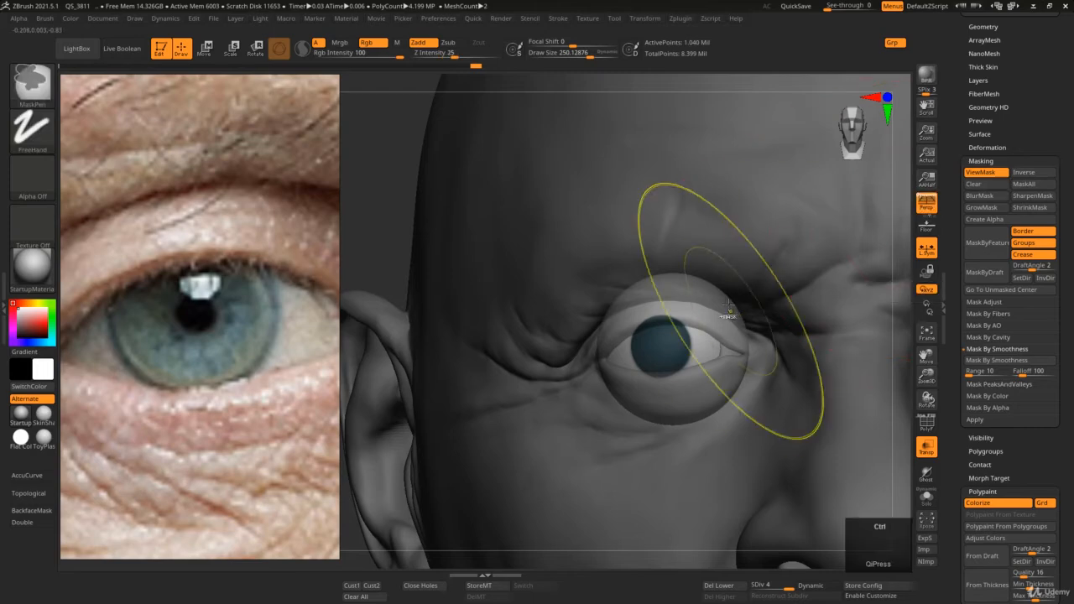
key("ctrl+f")
key("ctrl+f")
key("ctrl+f")
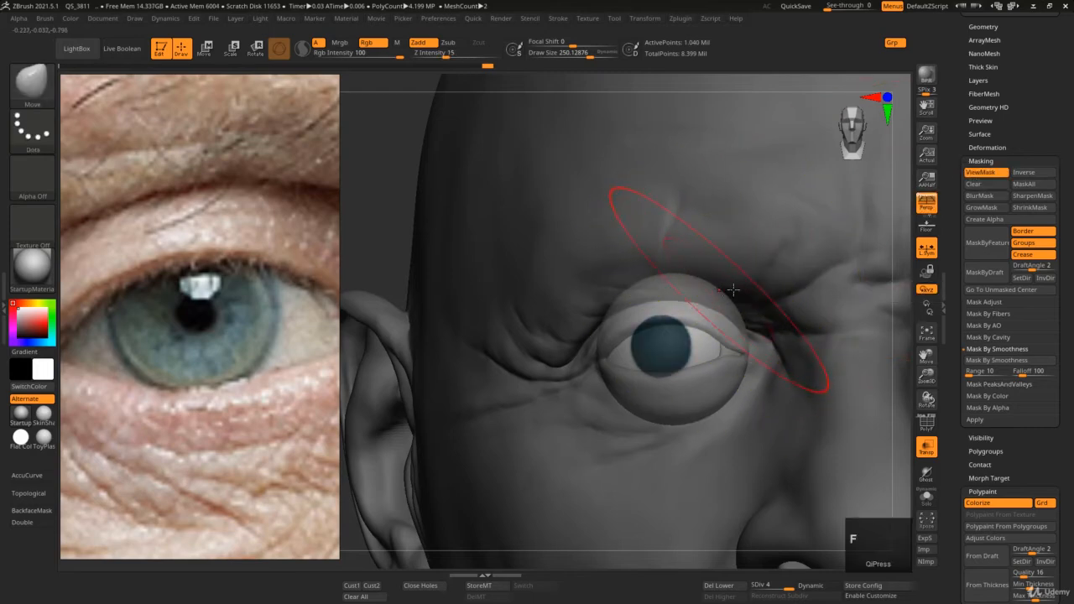
right_click_drag(670, 347, 647, 320, "alt")
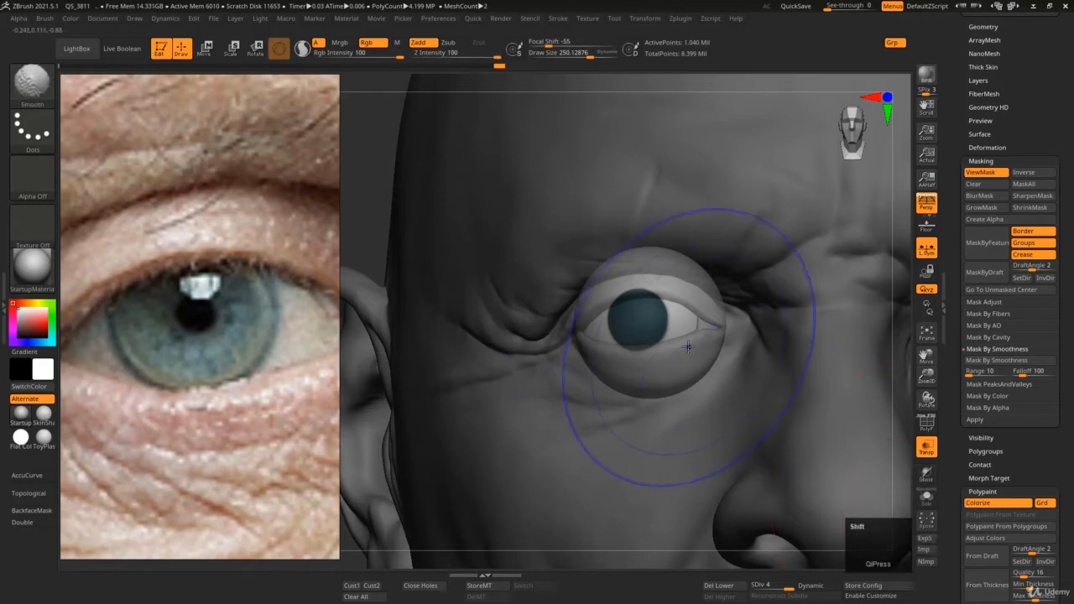
- Toggle the eyeballs' Colorize off and on to compare the iris with and without polypaint, reducing the draw size to about 104
key("shift+c")
key("shift+c")
key("s")
left_click_drag(641, 328, 626, 328)
key("shift+c")
key("shift+c")
key("shift+c")
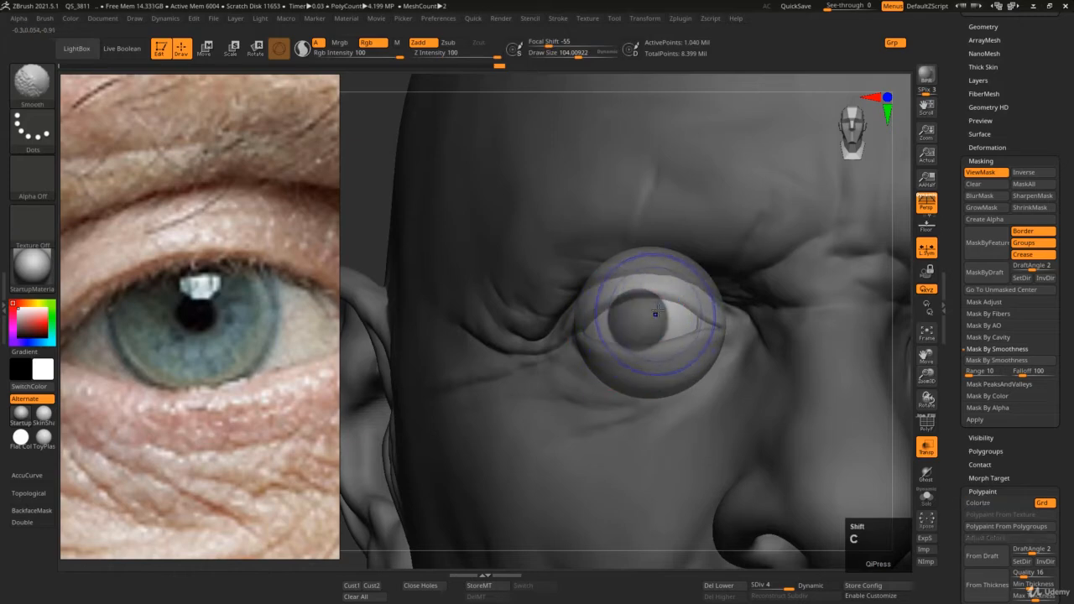
key("shift+c")
- Bring the subtool list into view and isolate the eyeballs in Solo mode
left_click_drag(973, 93, 994, 348)
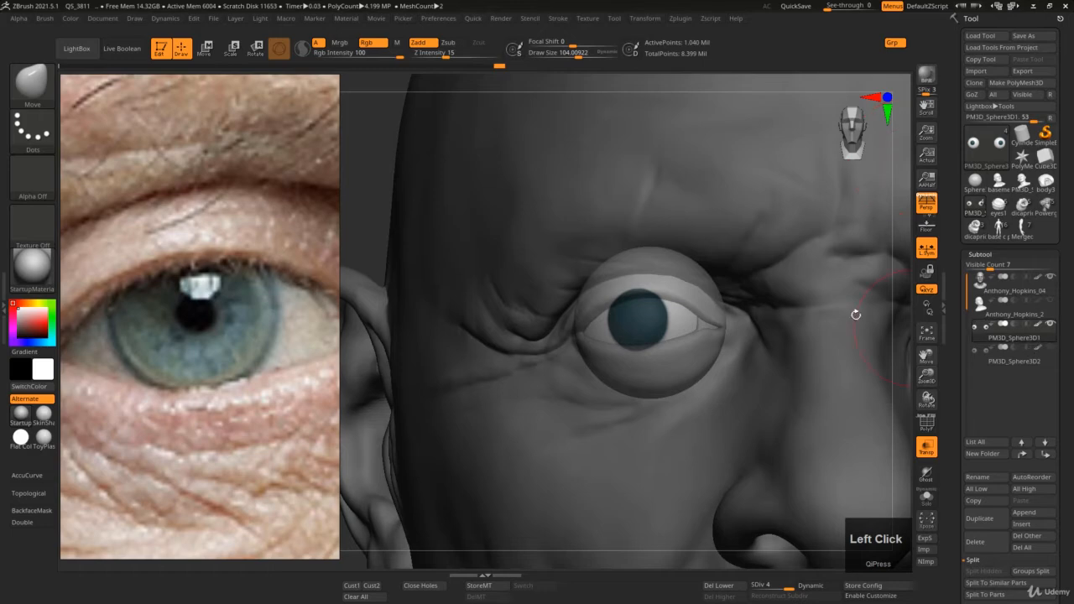
key("alt+s")
key("alt+s")
key("alt+s")
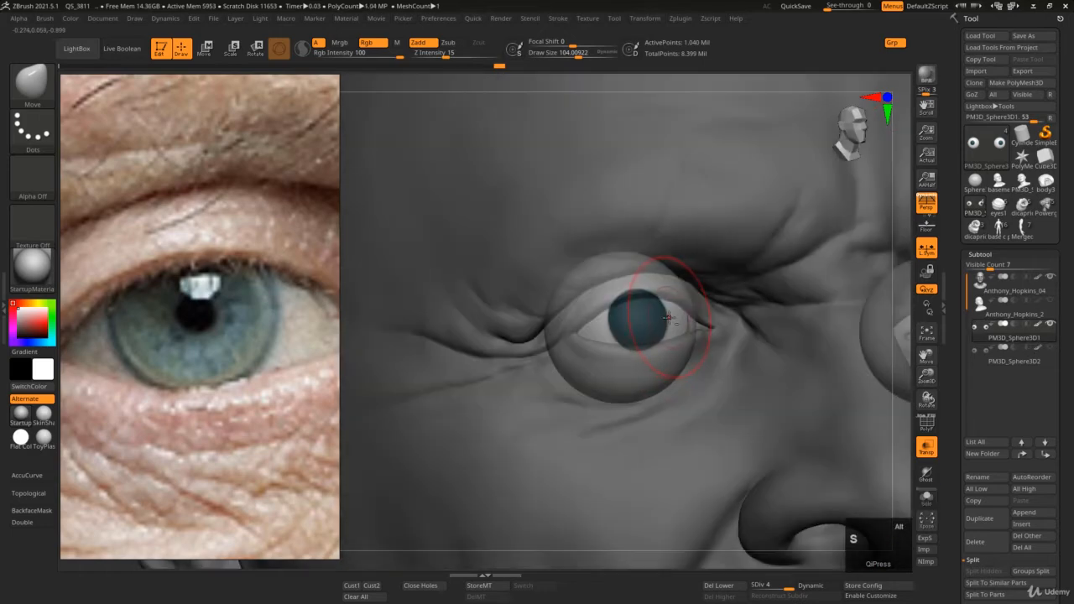
mouse_move(668, 321)
right_mouse_down("ctrl")
mouse_move(701, 369)
mouse_move(676, 321)
mouse_move(688, 333)
right_mouse_up("ctrl")
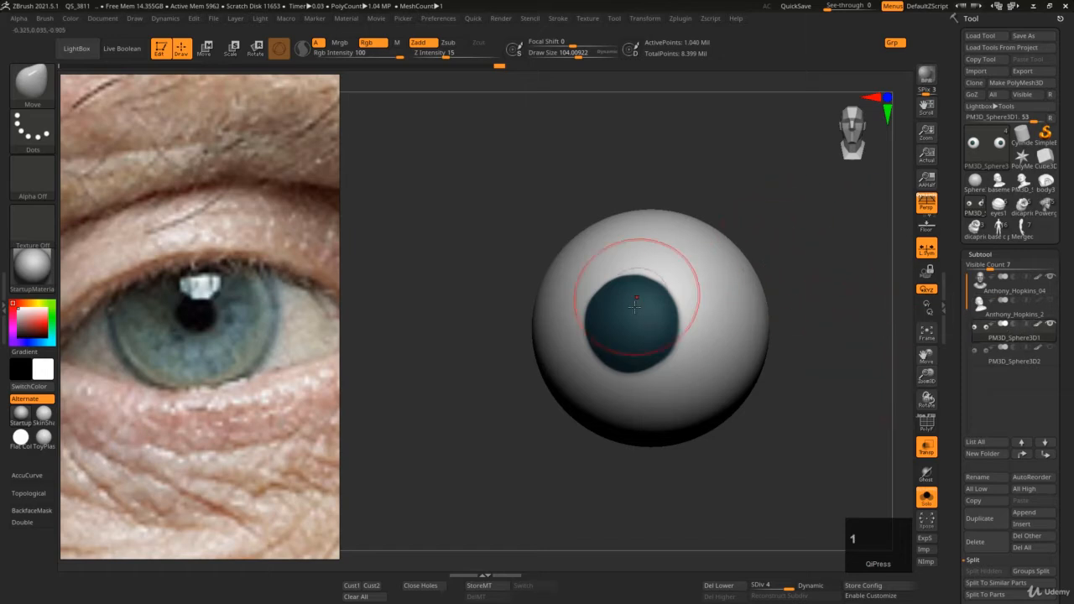
- Switch to the Standard brush with Zadd on and Rgb off, and set the draw size to about 41
key("1")
key("space")
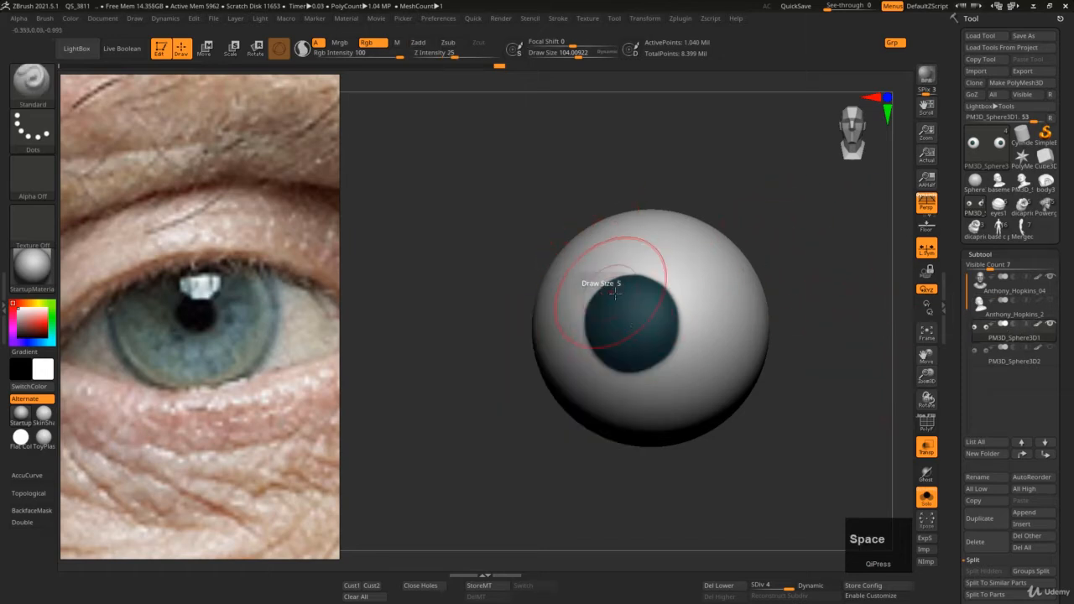
right_click_drag(629, 329, 642, 323)
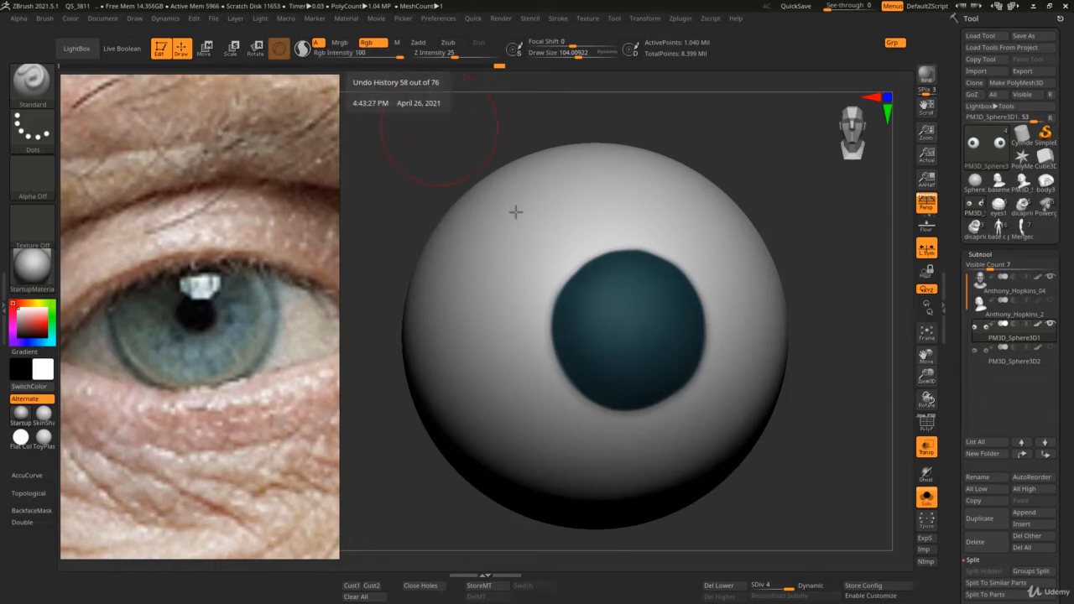
mouse_move(579, 305)
right_mouse_down()
mouse_move(511, 285)
mouse_move(545, 272)
right_mouse_up()
key("s")
left_click_drag(545, 272, 527, 272)
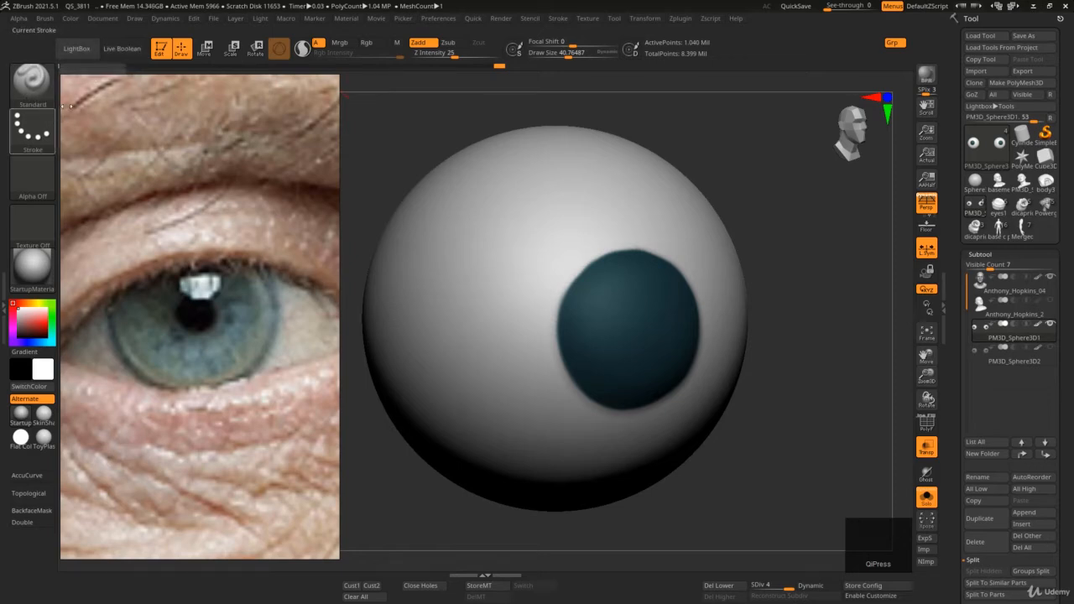
- Sculpt a raised, uncoloured test stroke on the eyeball beside the iris and undo it
left_click_drag(463, 222, 505, 314)
key("ctrl")
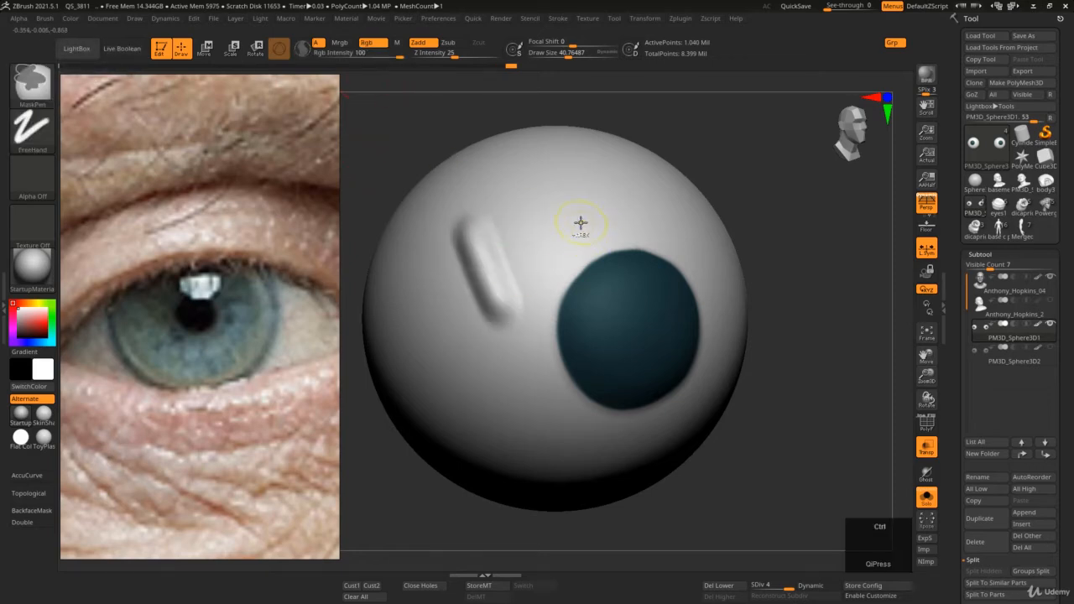
key("ctrl+z")
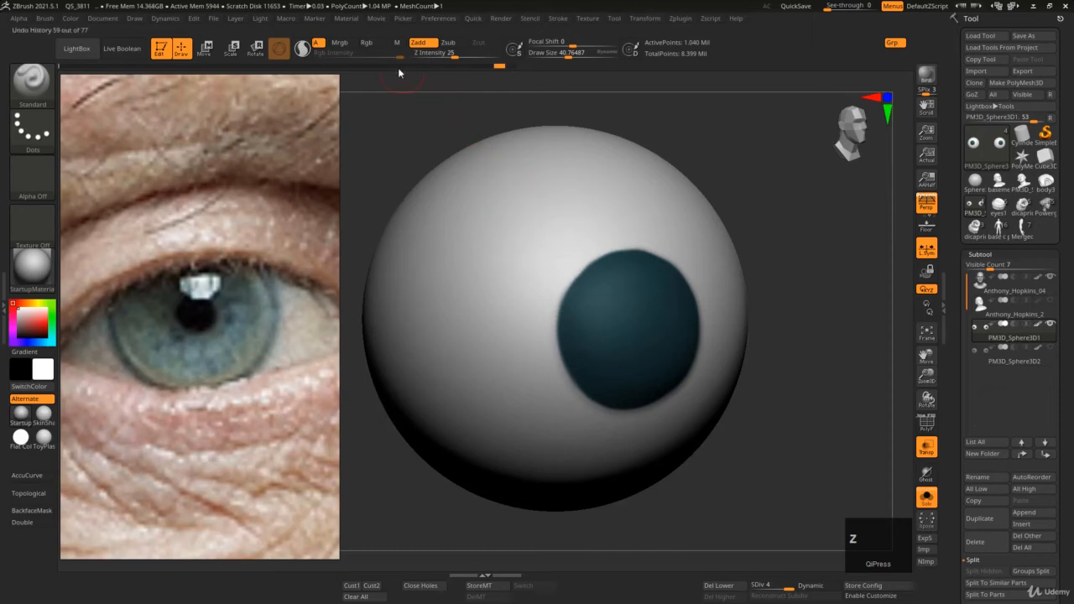
- Turn on Rgb alongside Zadd, try and undo a stroke, and set the brush colour to red (178, 56, 56)
left_click(379, 44)
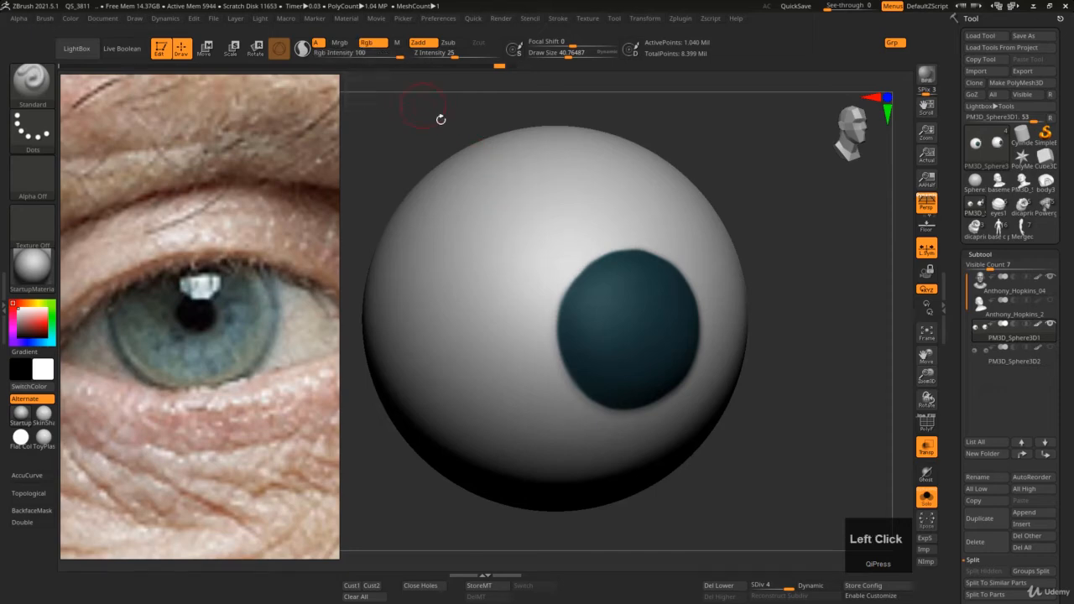
left_click_drag(479, 227, 495, 285)
key("ctrl+z")
key("space")
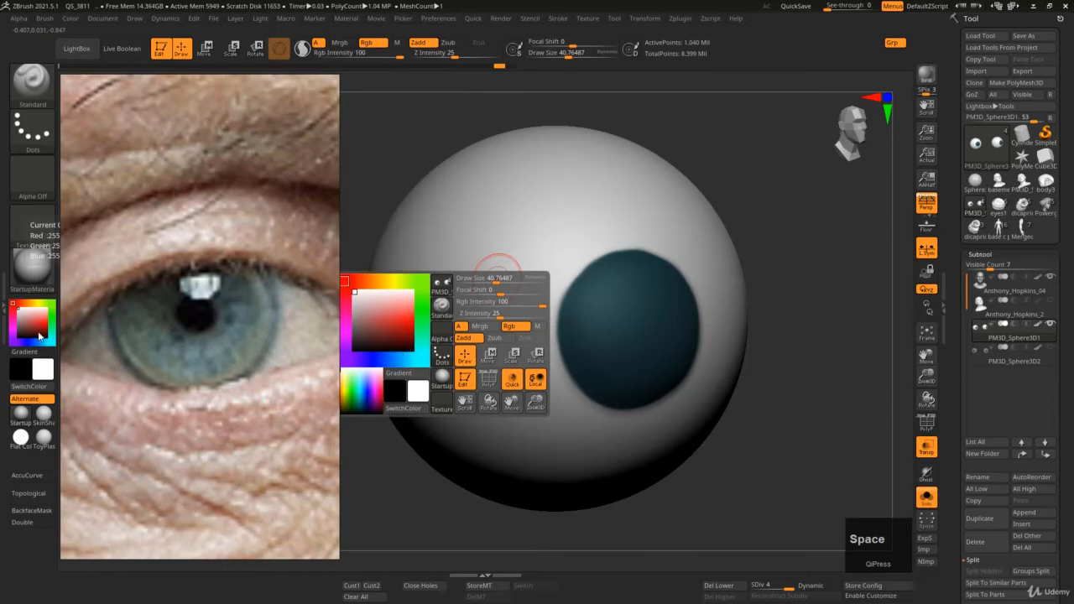
left_click(379, 318)
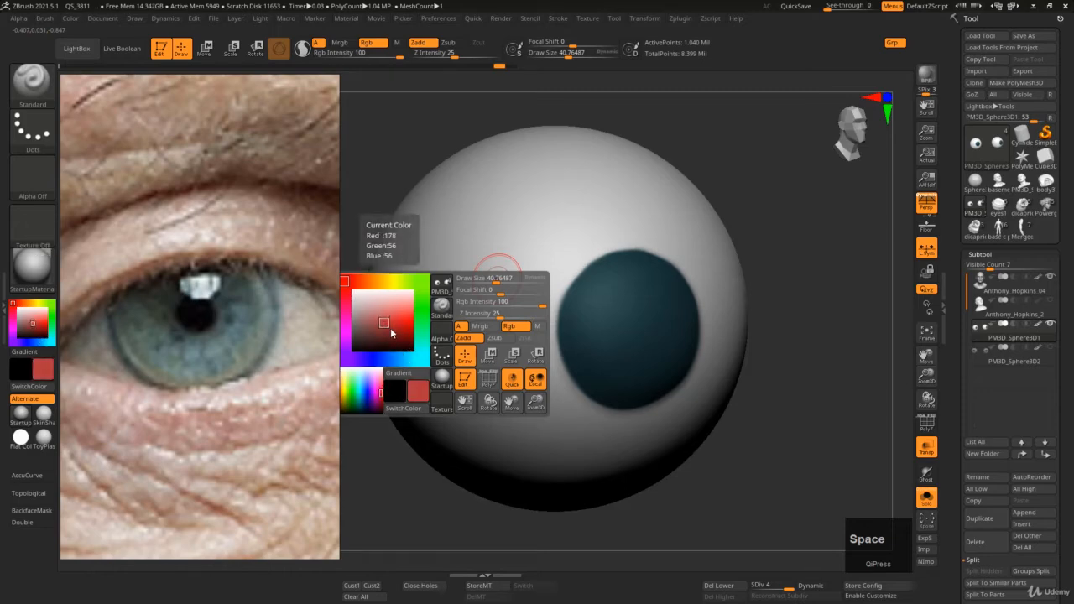
- Sculpt a raised red test stroke on the eyeball beside the iris and inspect its relief from several angles
left_click_drag(482, 198, 537, 293)
key("ctrl+z")
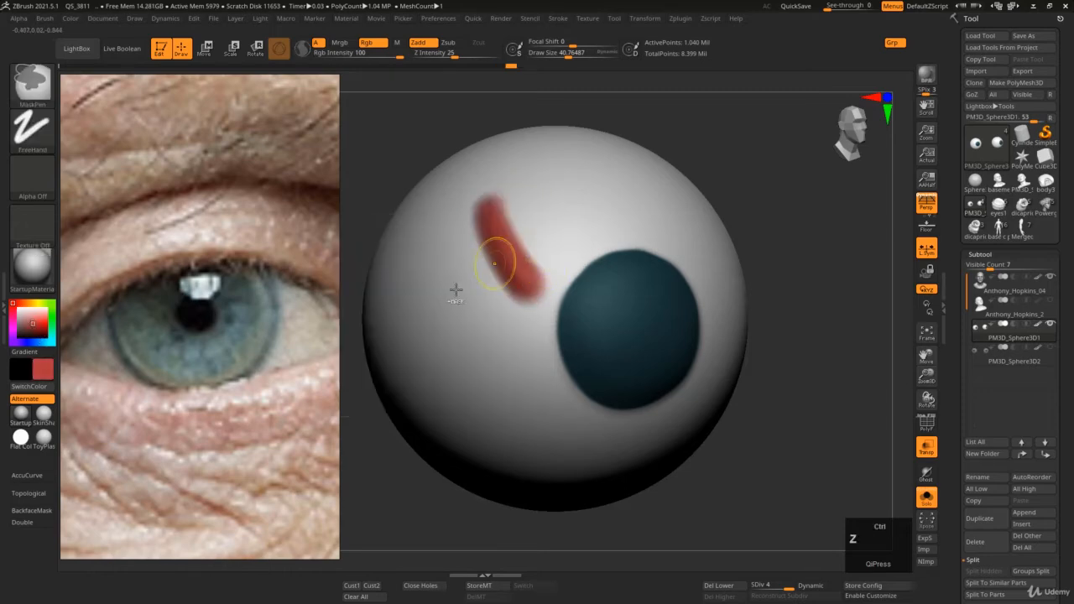
left_click_drag(450, 262, 505, 292)
mouse_move(502, 272)
right_mouse_down()
mouse_move(491, 255)
mouse_move(546, 383)
right_mouse_up()
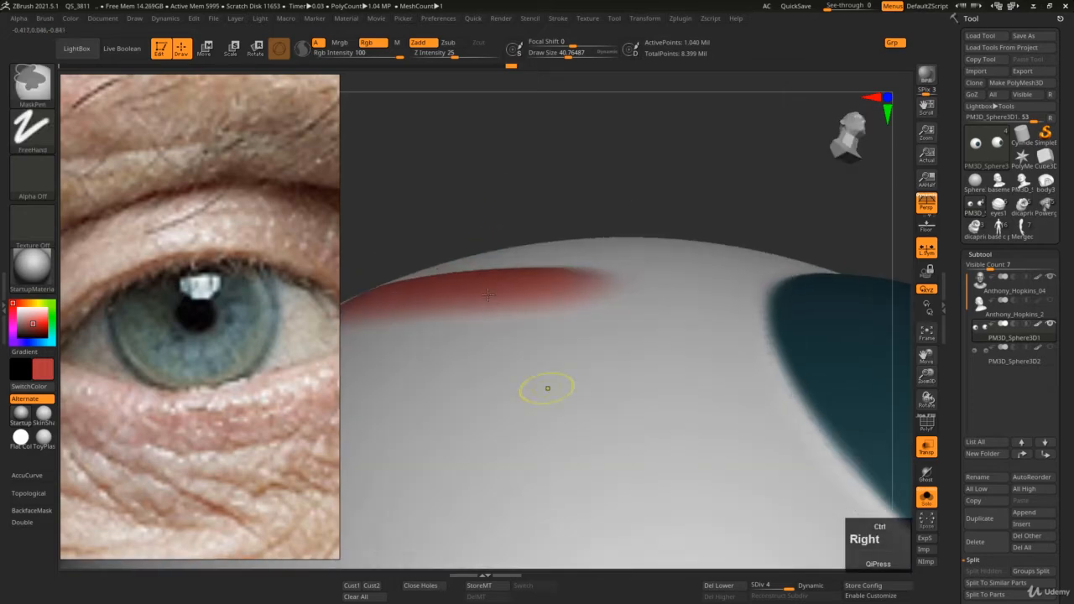
right_click_drag(482, 328, 503, 274, "ctrl")
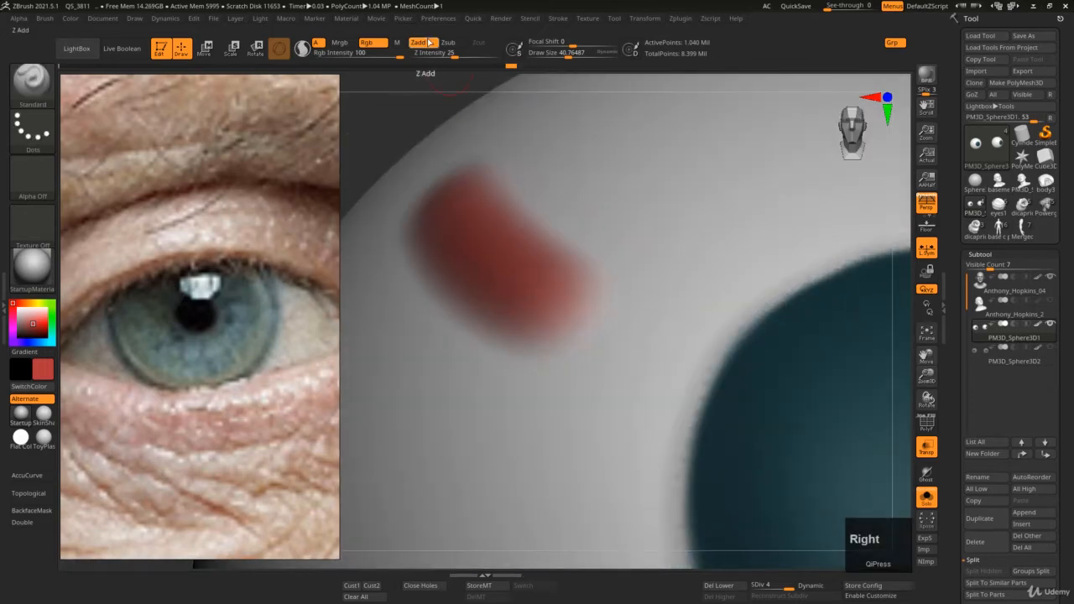
mouse_move(515, 174)
right_mouse_down("ctrl")
mouse_move(517, 163)
mouse_move(515, 261)
mouse_move(520, 238)
mouse_move(527, 247)
right_mouse_up("ctrl")
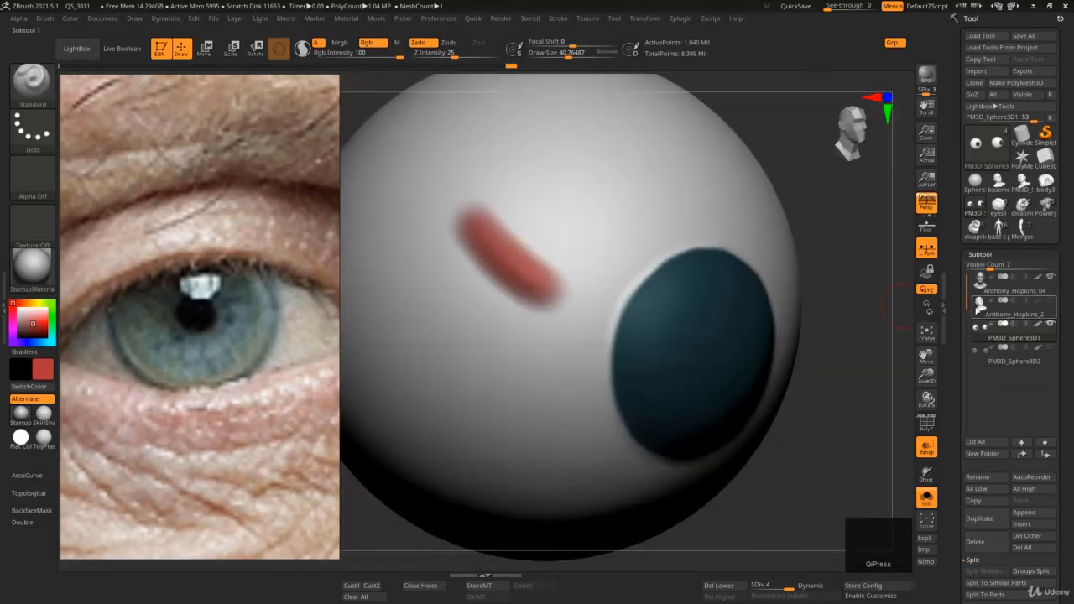
- Toggle the eyeball subtool's polypaint display off and on, and undo the raised red stroke
left_click(1039, 323)
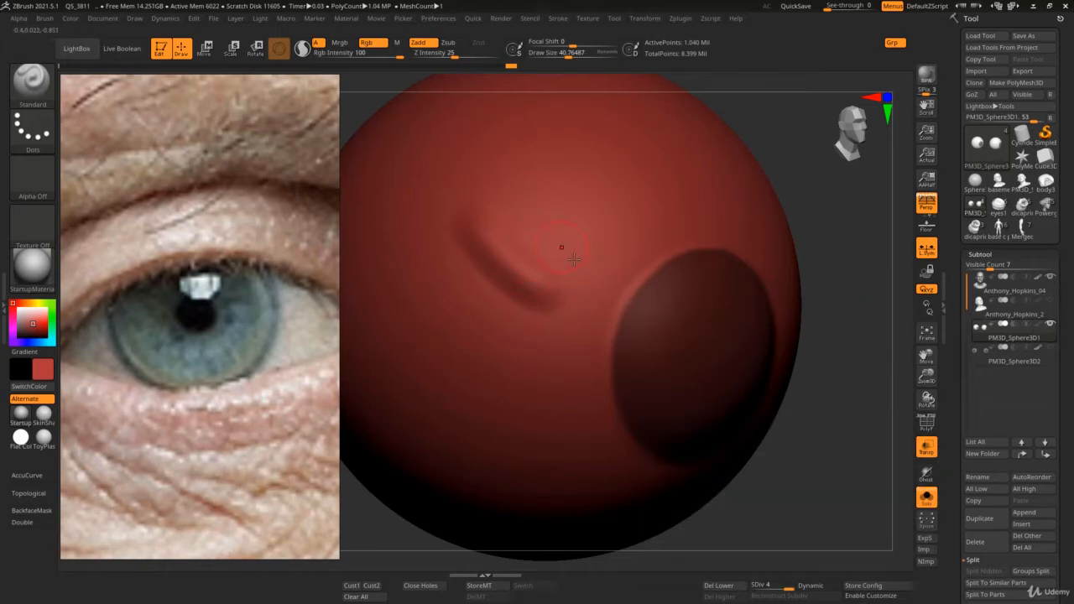
key("z")
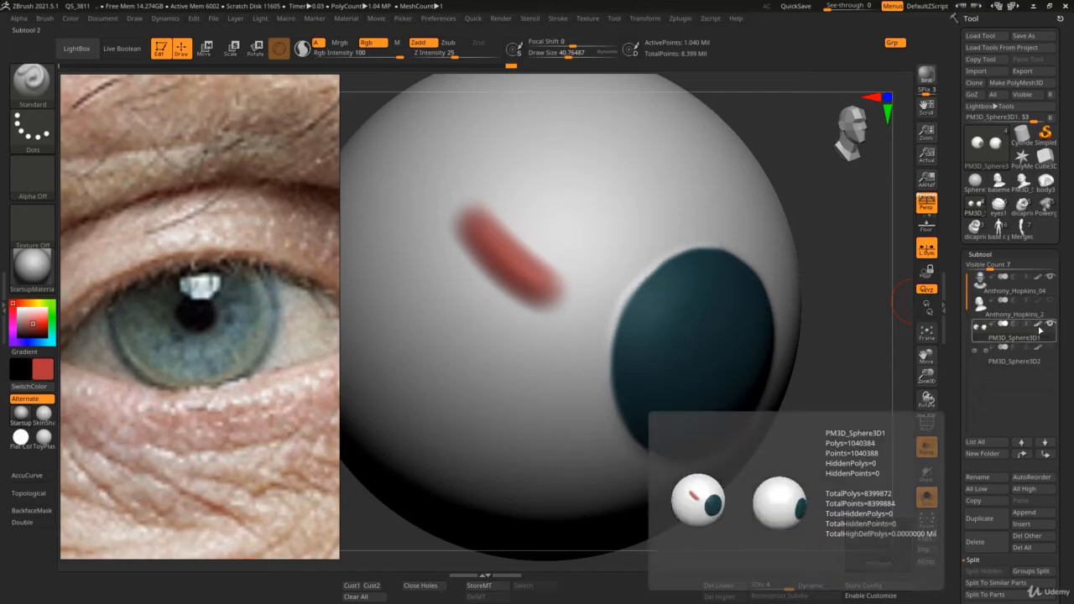
key("ctrl")
key("ctrl+z")
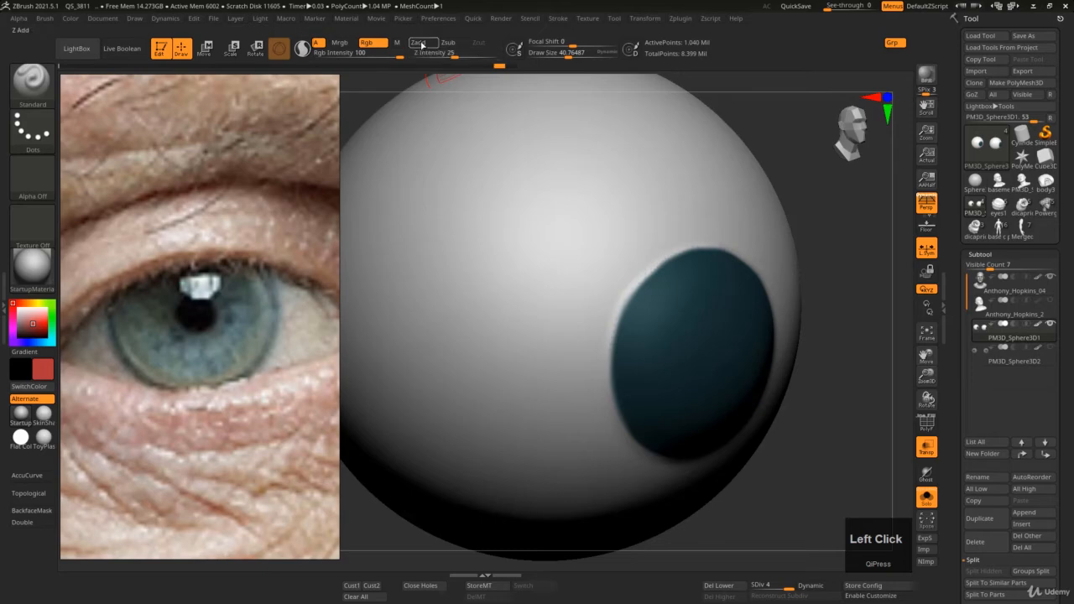
- Paint flat red strokes on the eyeball above the iris with Zadd off, and turn Zadd back on
mouse_move(479, 204)
left_mouse_down()
mouse_move(544, 270)
mouse_move(518, 210)
mouse_move(601, 159)
mouse_move(714, 166)
left_mouse_up()
mouse_move(710, 203)
right_mouse_down()
mouse_move(664, 212)
mouse_move(678, 286)
right_mouse_up()
right_click_drag(503, 289, 487, 254)
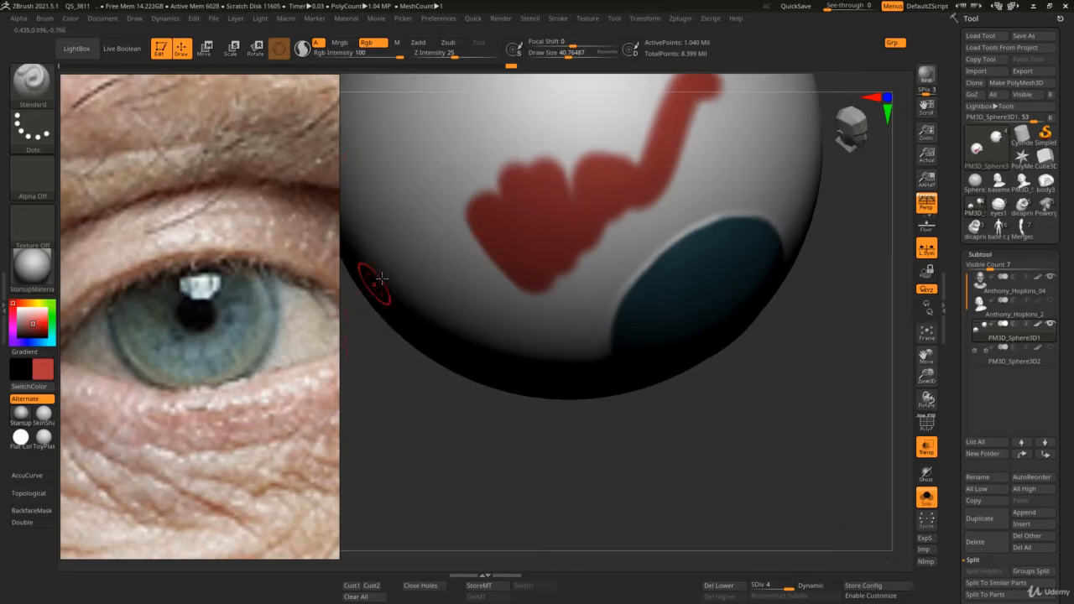
right_click_drag(395, 264, 403, 236)
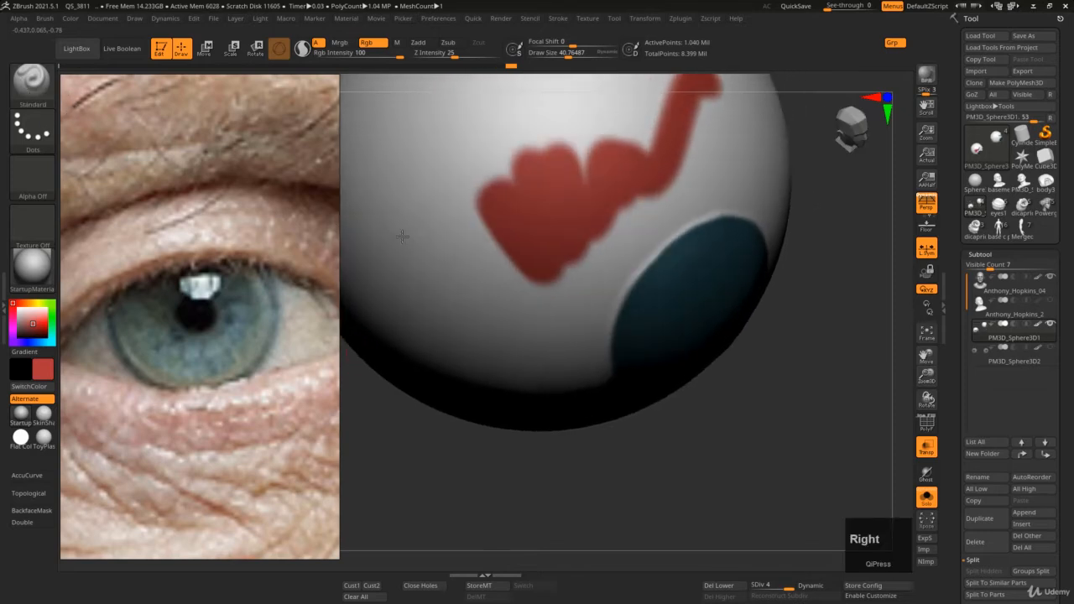
right_click_drag(515, 247, 408, 125)
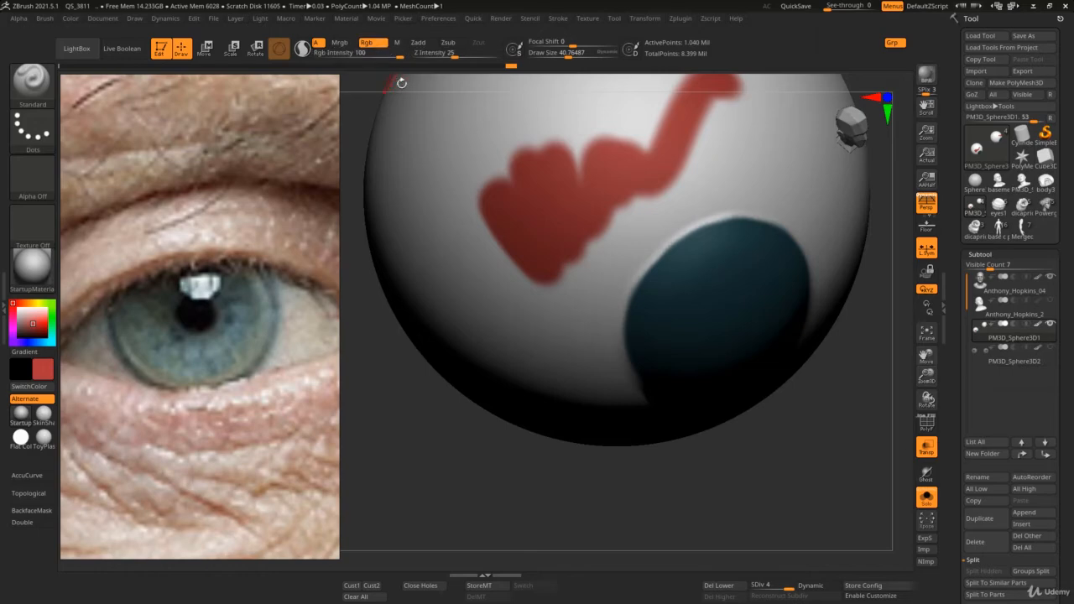
right_click_drag(451, 196, 457, 159)
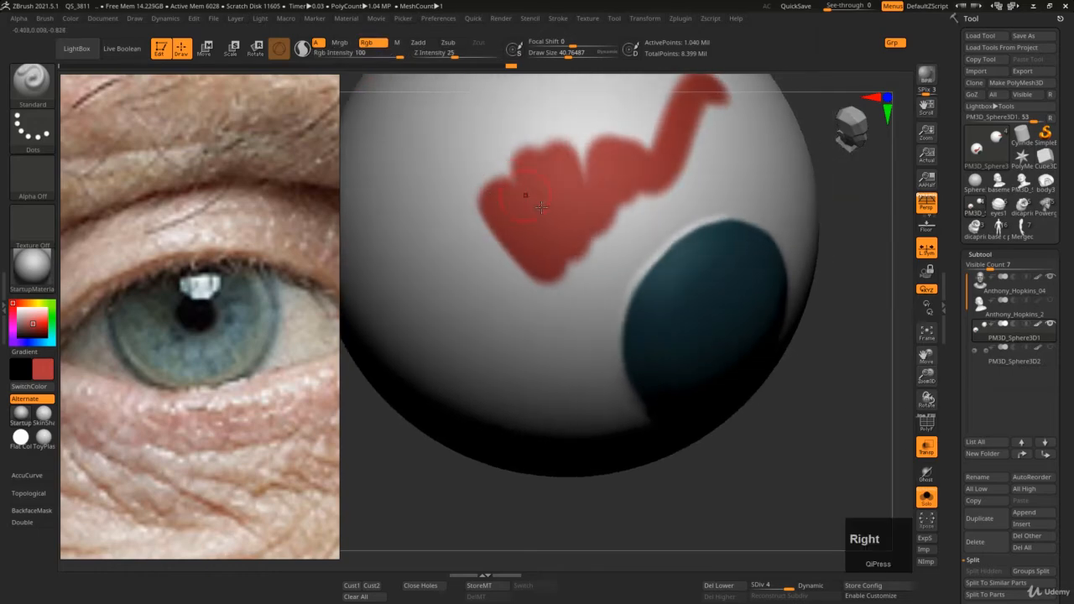
left_click(415, 41)
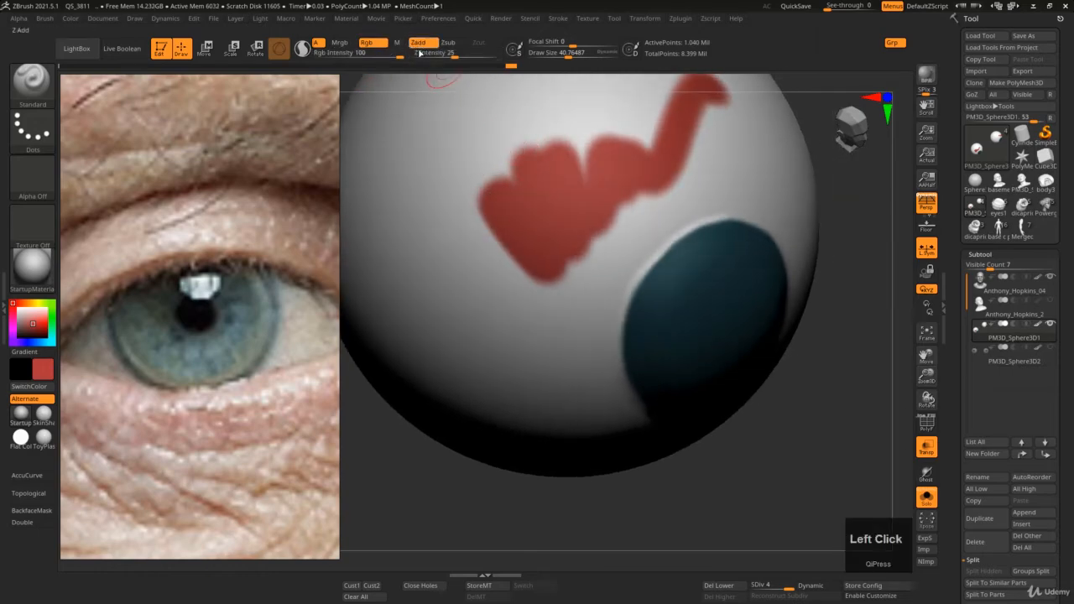
- Undo the flat red strokes on the eyeball and turn Zadd off so that only Rgb is active
mouse_move(494, 172)
right_mouse_down()
mouse_move(469, 163)
mouse_move(600, 205)
mouse_move(566, 227)
right_mouse_up()
key("ctrl+z")
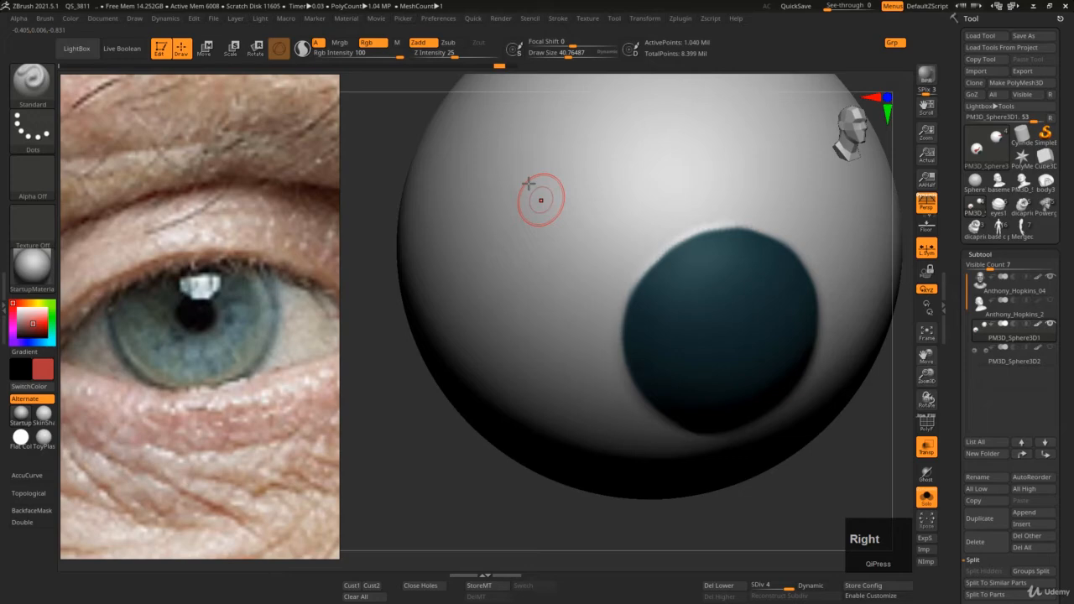
left_click(420, 50)
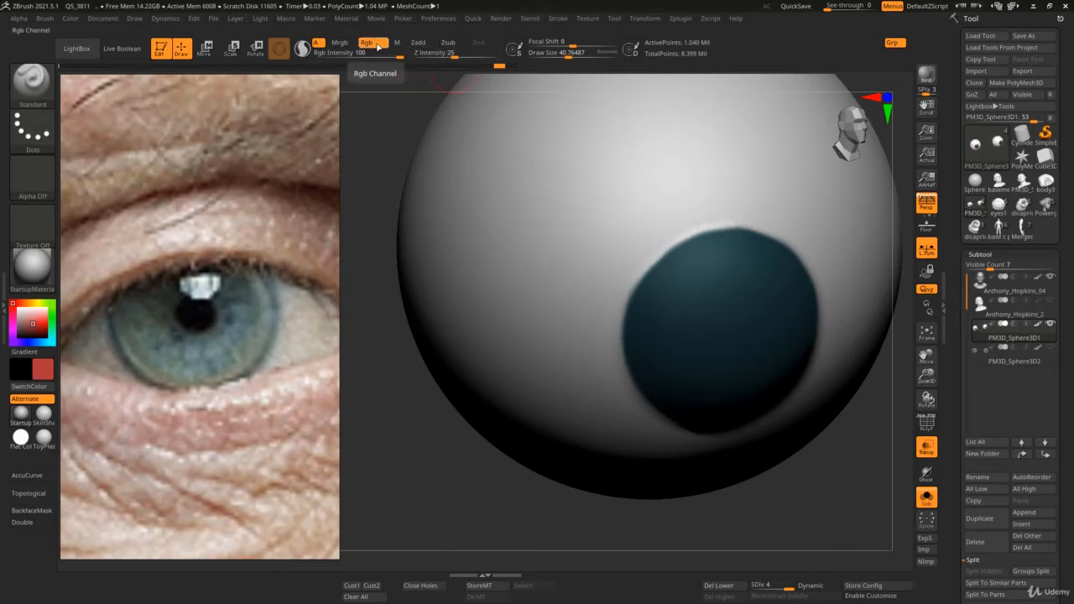
mouse_move(589, 287)
right_mouse_down("ctrl")
mouse_move(606, 295)
mouse_move(576, 258)
right_mouse_up("ctrl")
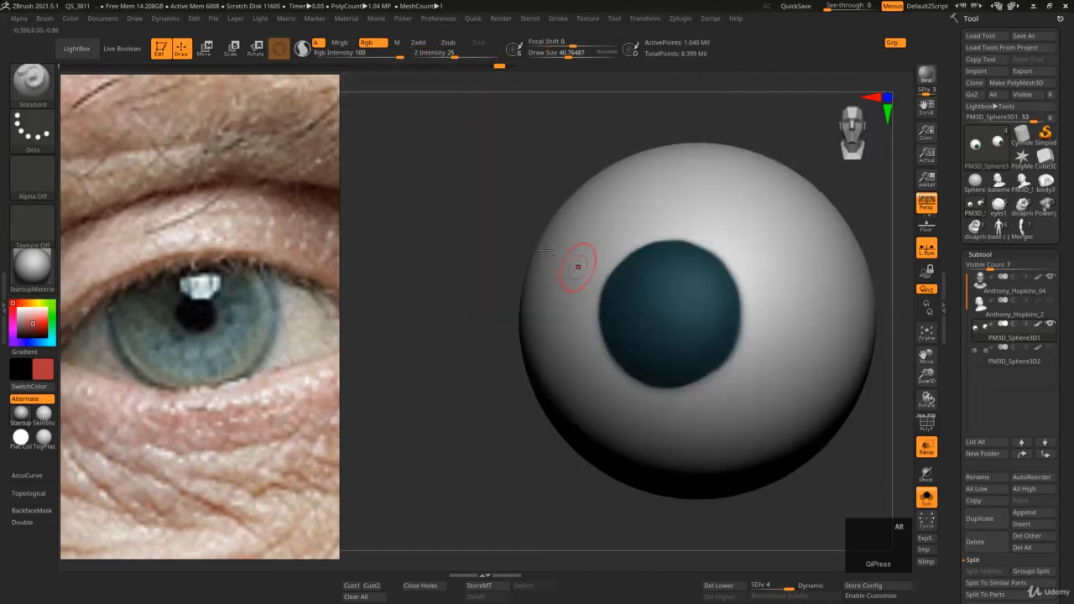
- Show the full portrait in the reference window, shrink the window to look at the FillObject colour command, and enlarge it again
left_click(247, 81)
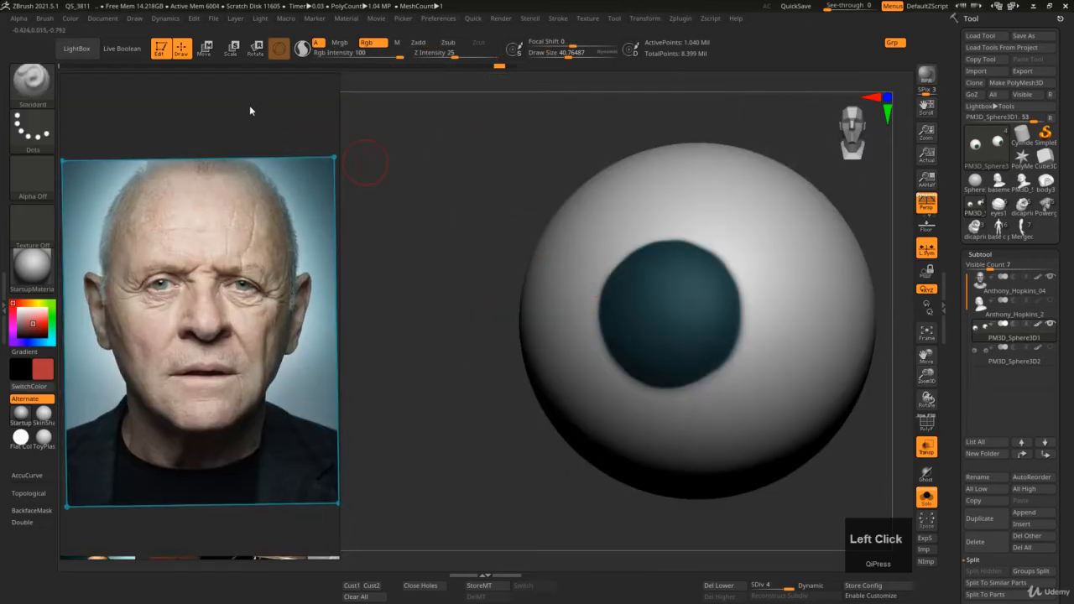
left_click_drag(149, 73, 151, 309)
left_click(70, 18)
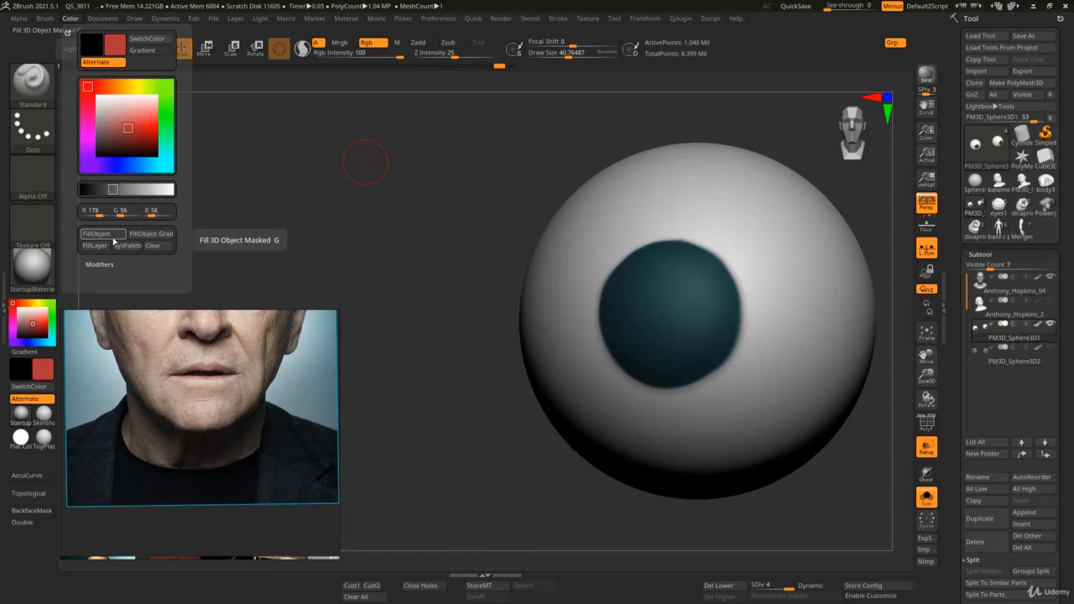
key("Right")
key("Right")
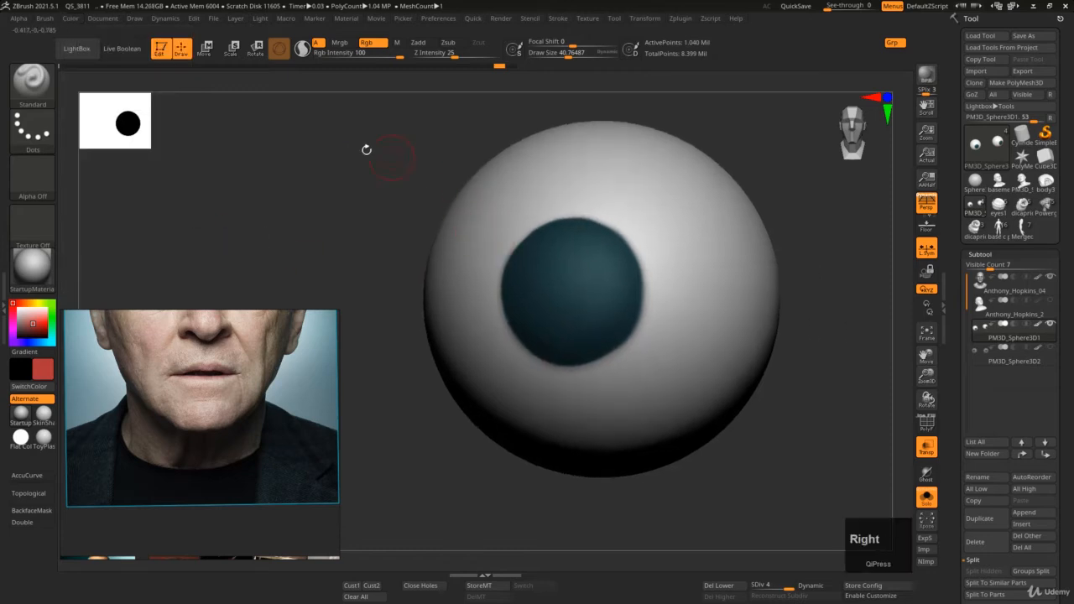
left_click(104, 18)
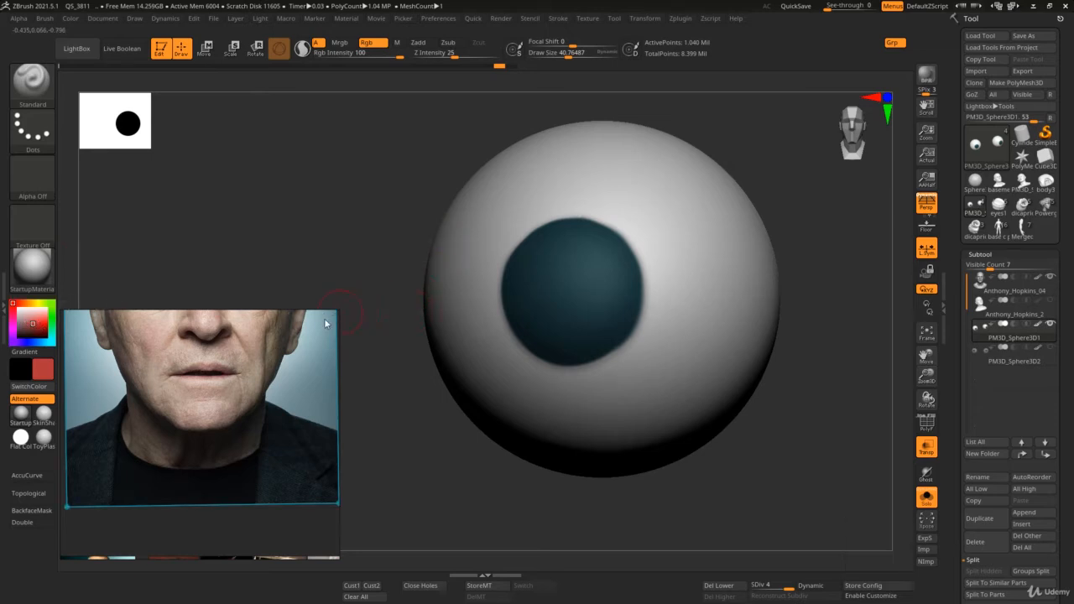
left_click_drag(324, 317, 315, 135)
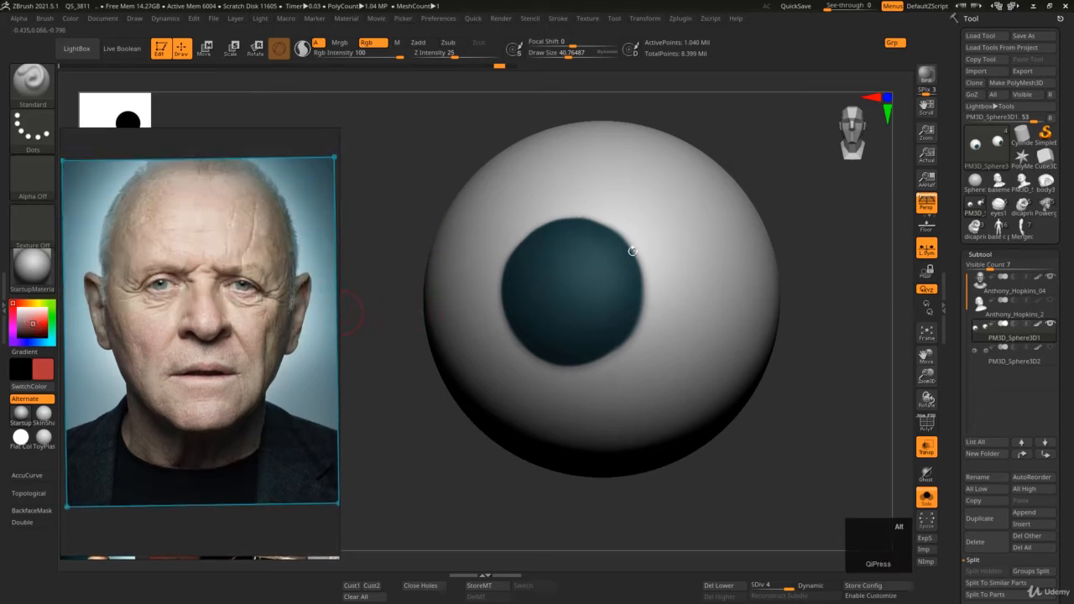
- Set the draw size to about 90 and inspect the masked eyeball's bulging teal iris from several angles and in profile
mouse_move(633, 251)
right_mouse_down()
mouse_move(608, 290)
mouse_move(567, 280)
mouse_move(601, 275)
mouse_move(606, 240)
mouse_move(642, 240)
mouse_move(664, 255)
mouse_move(672, 305)
right_mouse_up()
key("s")
left_click_drag(645, 286, 655, 287)
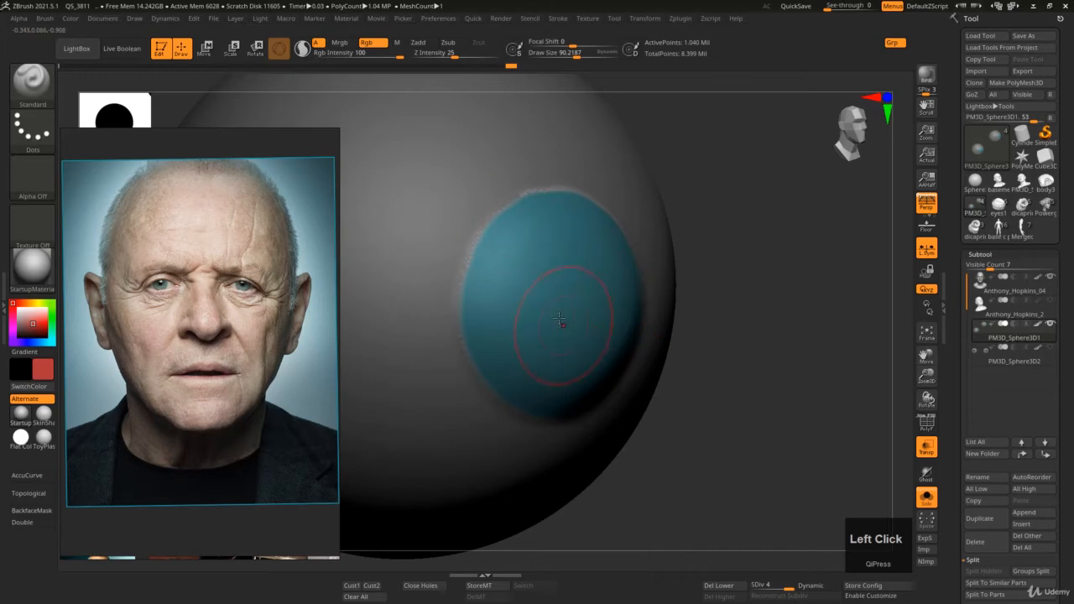
right_click_drag(560, 320, 599, 369)
right_click_drag(579, 254, 604, 301)
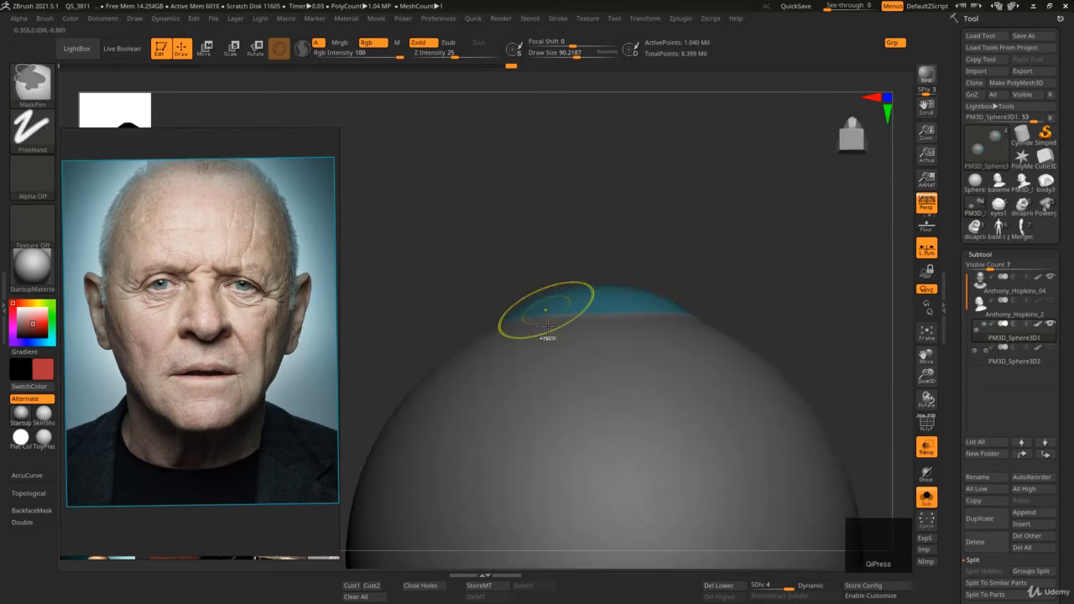
mouse_move(551, 312)
right_mouse_down("ctrl")
mouse_move(607, 254)
mouse_move(619, 329)
right_mouse_up("ctrl")
- Leave solo mode to compare the eye within the head against the same eye enlarged in the reference photo
key("alt+s")
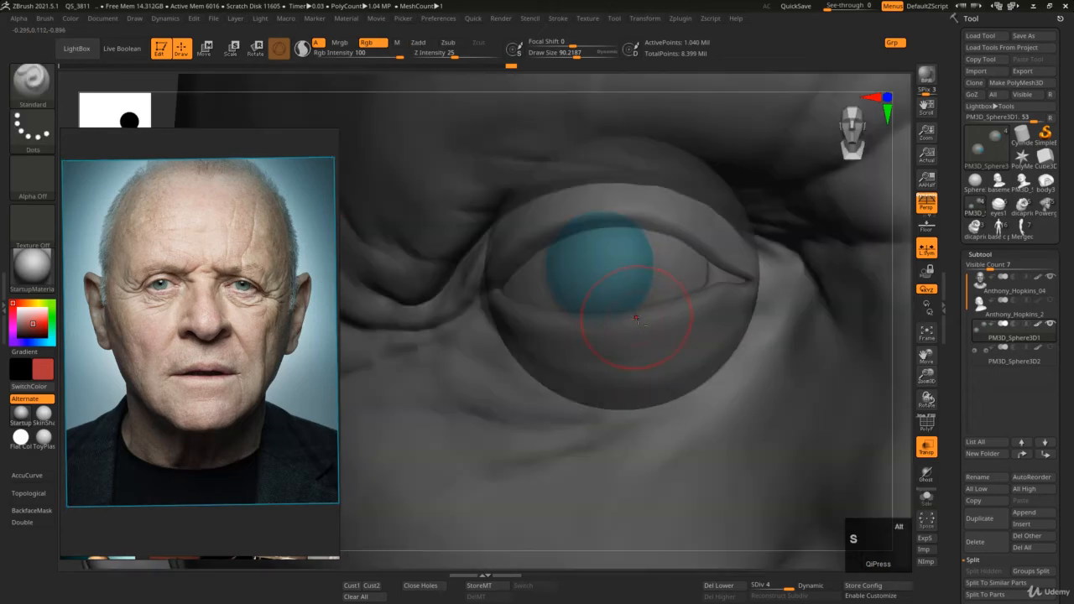
right_click_drag(633, 260, 550, 295)
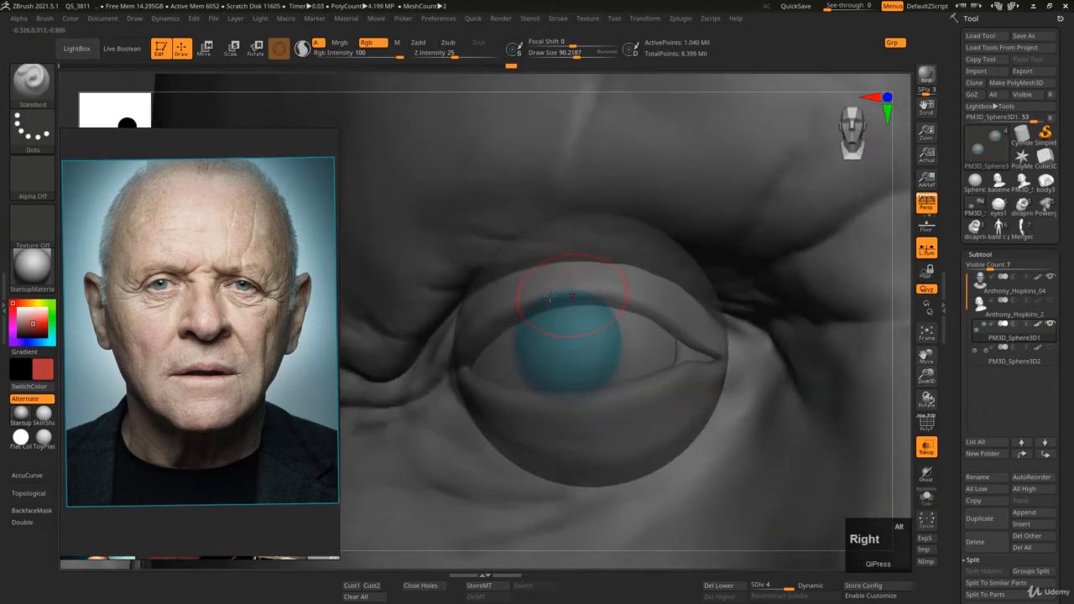
right_click_drag(511, 343, 470, 394, "ctrl")
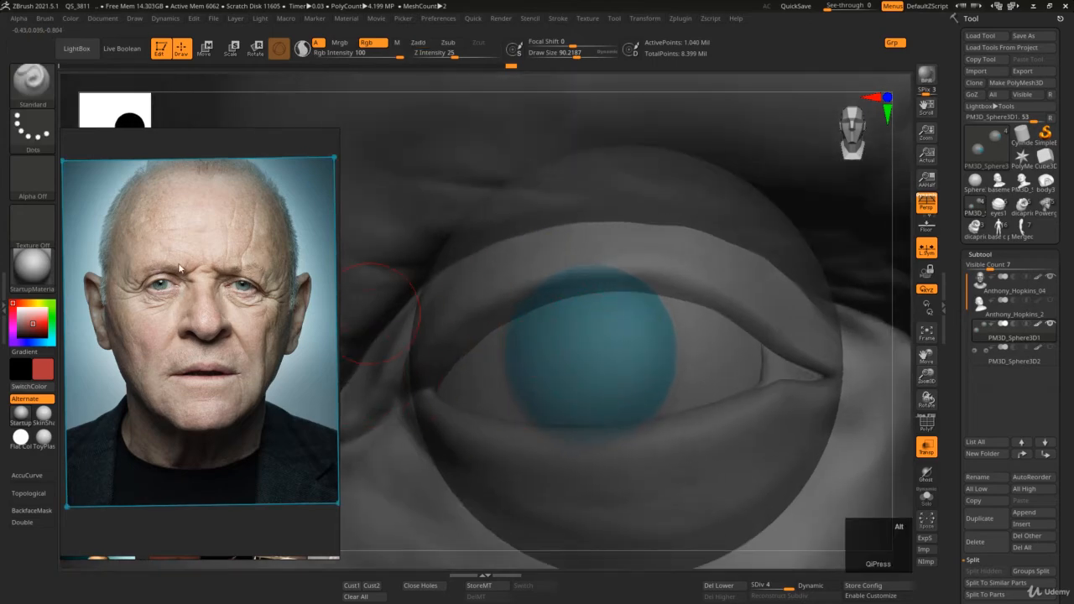
scroll(172, 284, "up", 6)
middle_click_drag(172, 283, 290, 339)
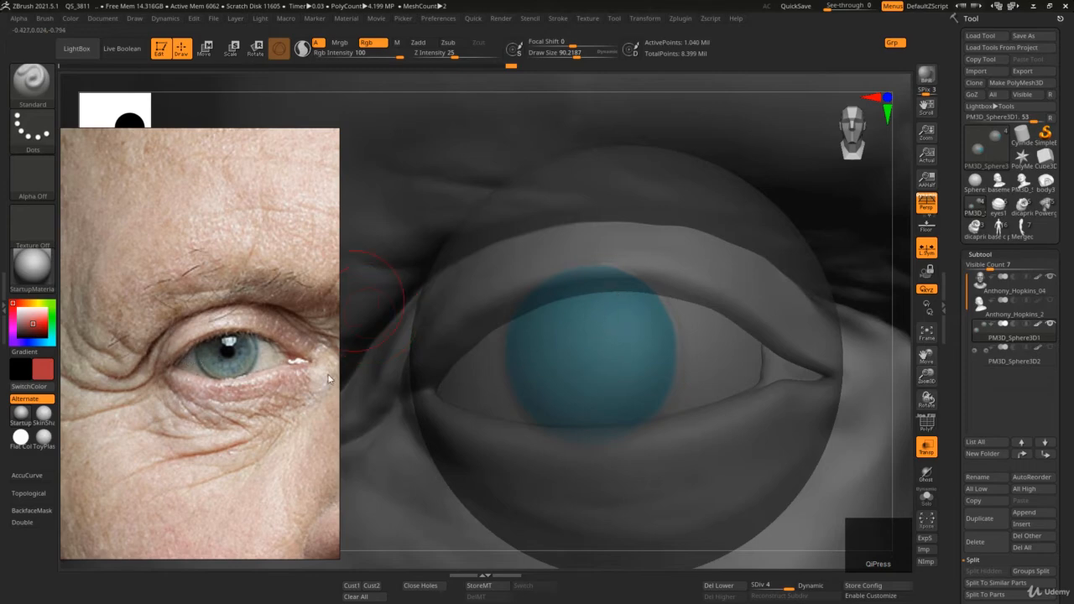
middle_click(609, 374)
mouse_move(604, 355)
right_mouse_down("alt")
mouse_move(562, 329)
mouse_move(589, 338)
mouse_move(635, 322)
mouse_move(614, 336)
right_mouse_up("alt")
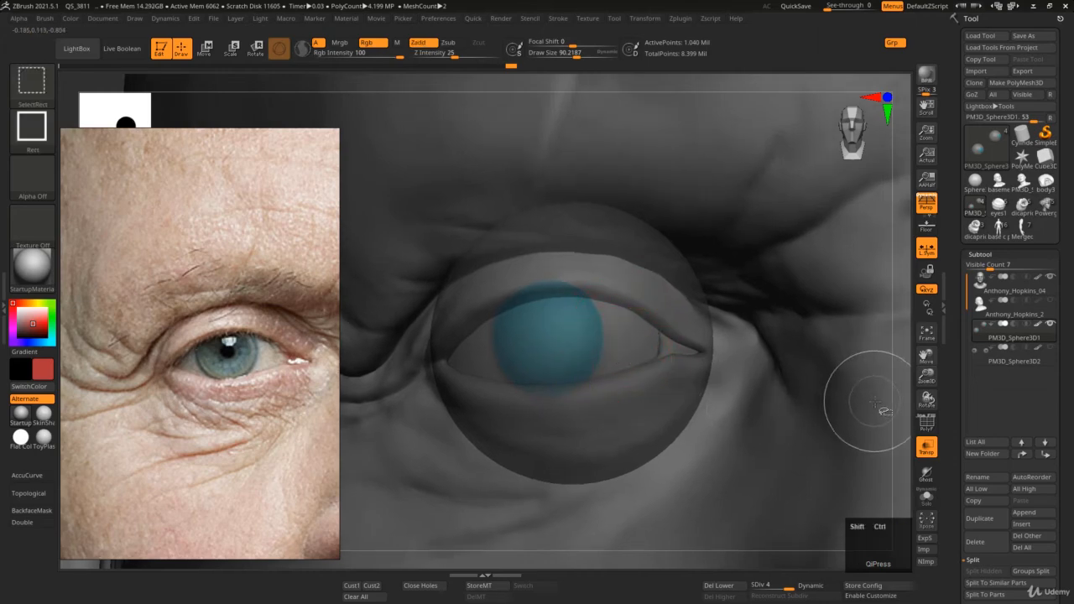
- Draw green annotation lines from the outer eye corner along the upper eyelid towards the inner corner, and clear them
key("ctrl+shift+F1")
left_click_drag(448, 358, 501, 324)
left_click_drag(441, 361, 529, 285)
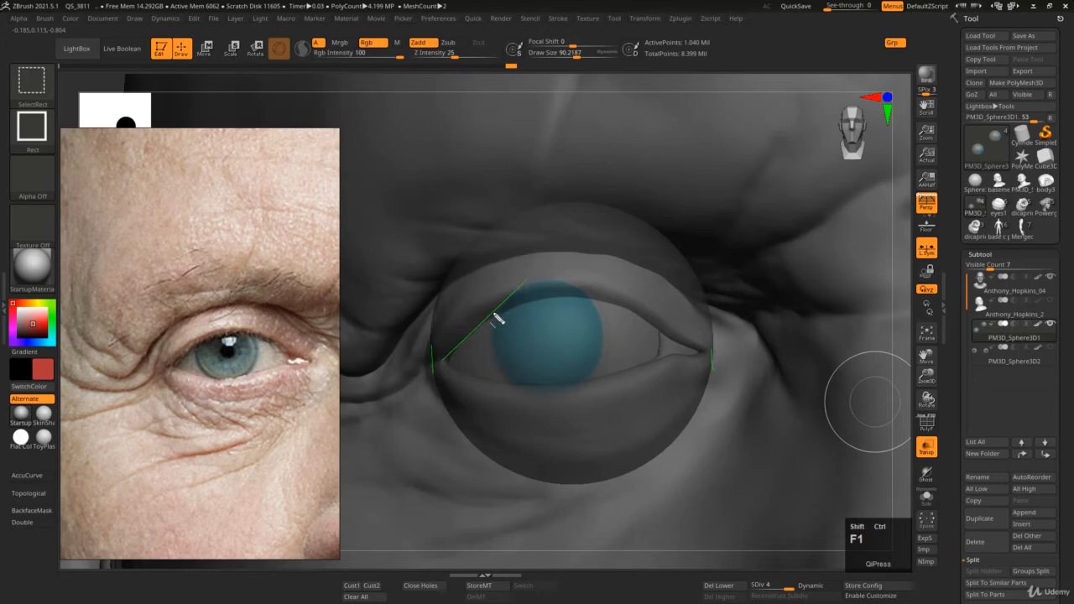
mouse_move(495, 319)
left_mouse_down()
mouse_move(590, 285)
mouse_move(673, 320)
mouse_move(683, 343)
left_mouse_up()
key("ctrl+shift+F1")
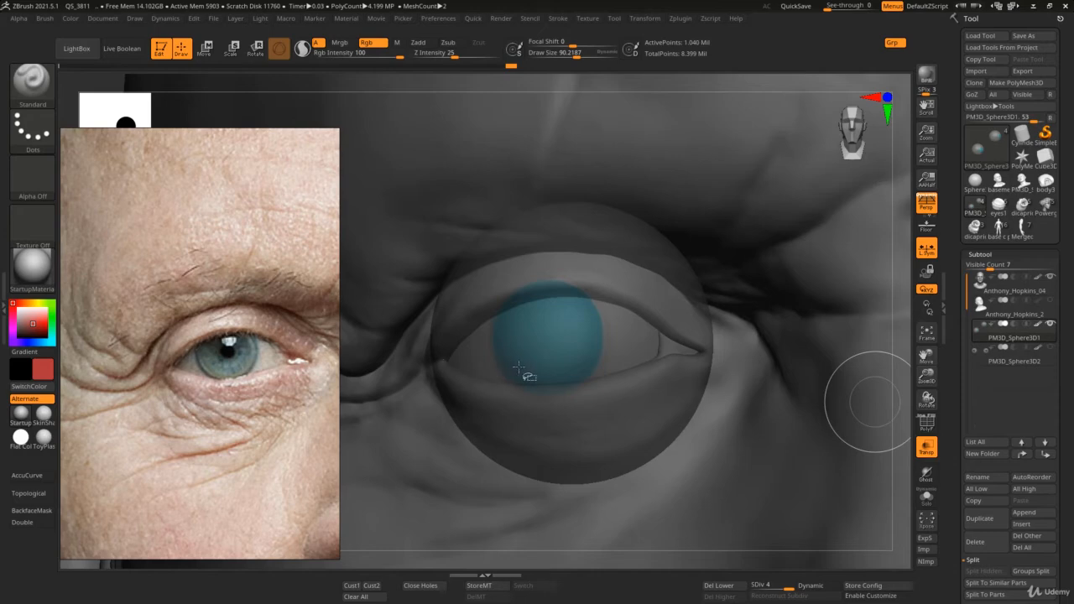
- Mark the iris height as X/2 against the eyeball's full height X with green annotation lines, and clear the annotations
key("ctrl+shift")
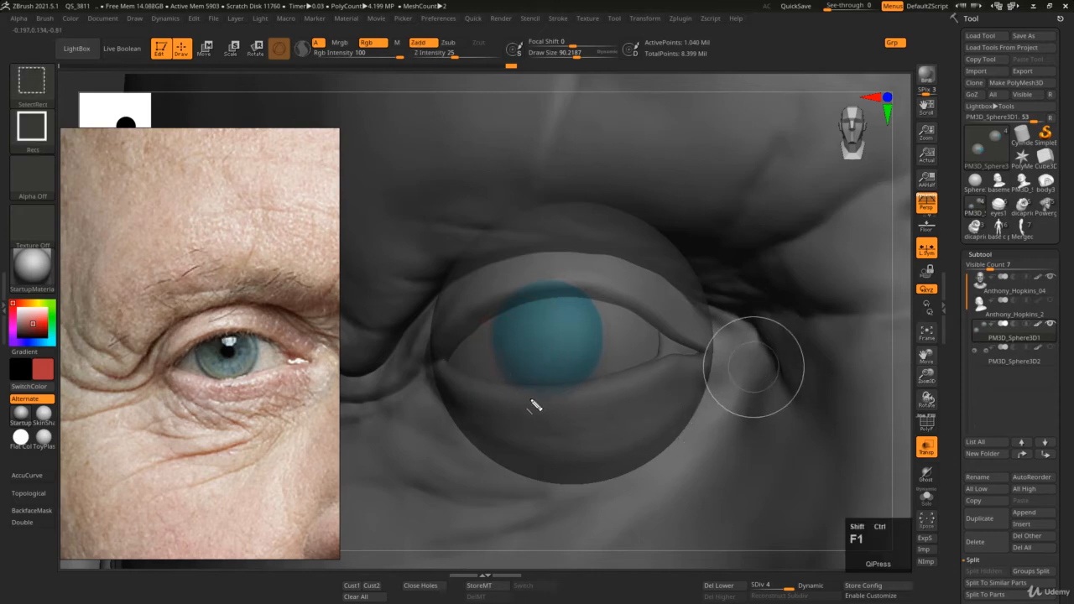
left_click_drag(590, 402, 647, 399)
left_click_drag(550, 292, 552, 398)
left_click_drag(571, 204, 583, 485)
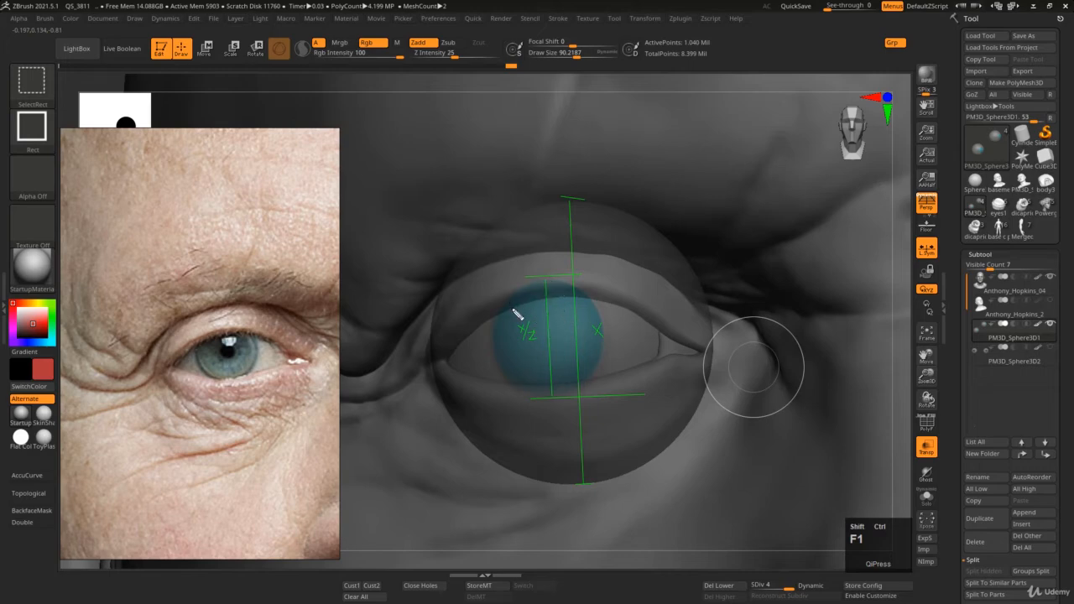
left_click_drag(510, 279, 511, 349)
mouse_move(584, 194)
left_mouse_down()
mouse_move(604, 288)
mouse_move(613, 445)
mouse_move(597, 485)
left_mouse_up()
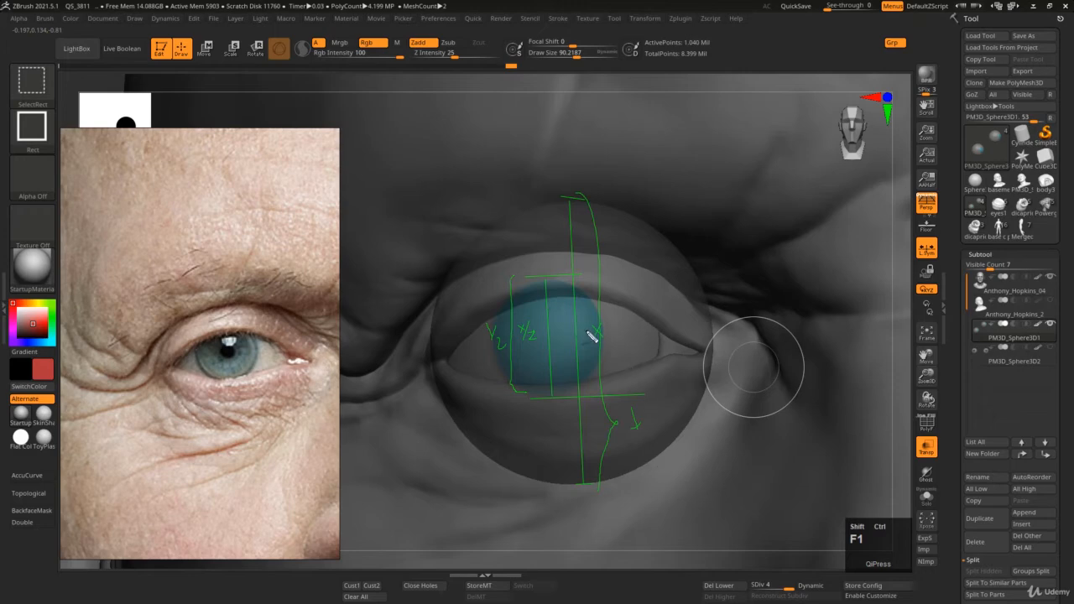
key("ctrl+shift+F1")
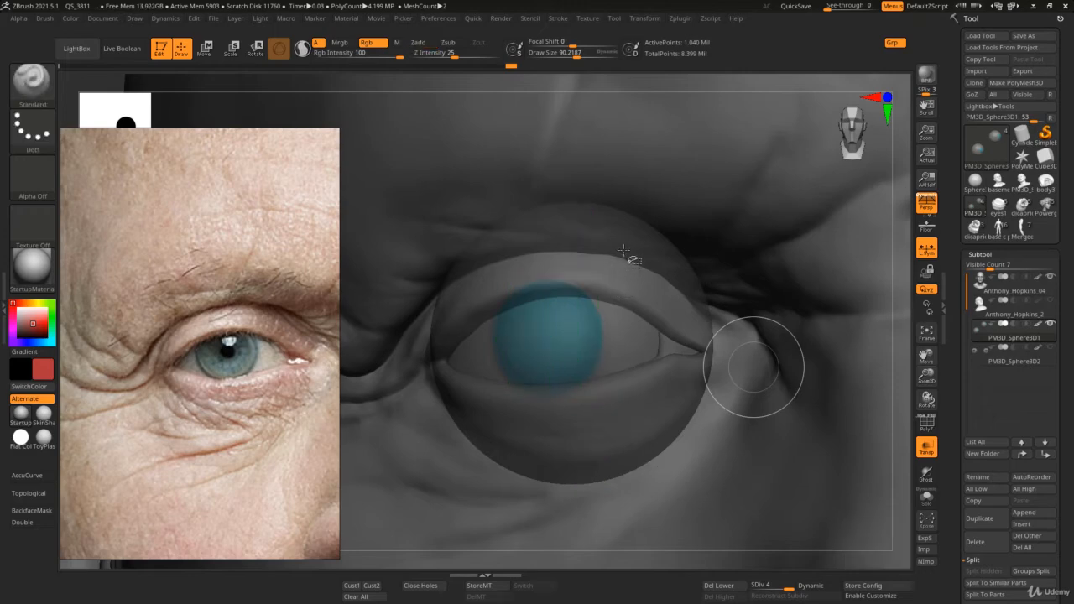
- Draw vertical annotation lines comparing the eyeball's full height with the iris height, and undo all of them
left_click_drag(560, 199, 584, 480)
left_click_drag(537, 286, 559, 483)
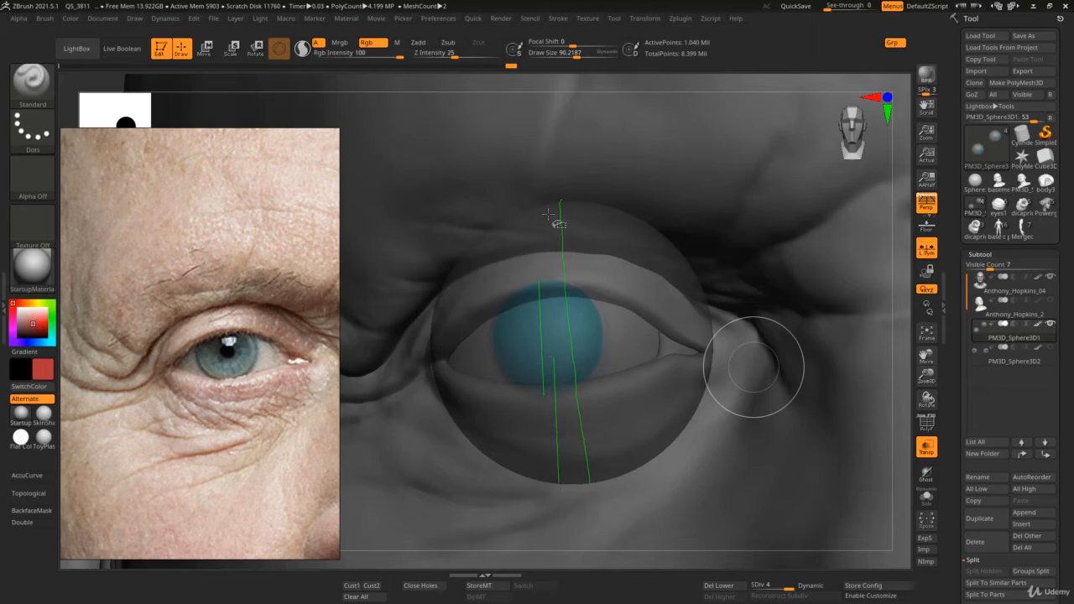
left_click_drag(547, 215, 554, 335)
left_click_drag(542, 201, 560, 345)
key("ctrl+z")
key("ctrl+z")
key("ctrl+z")
key("ctrl+z")
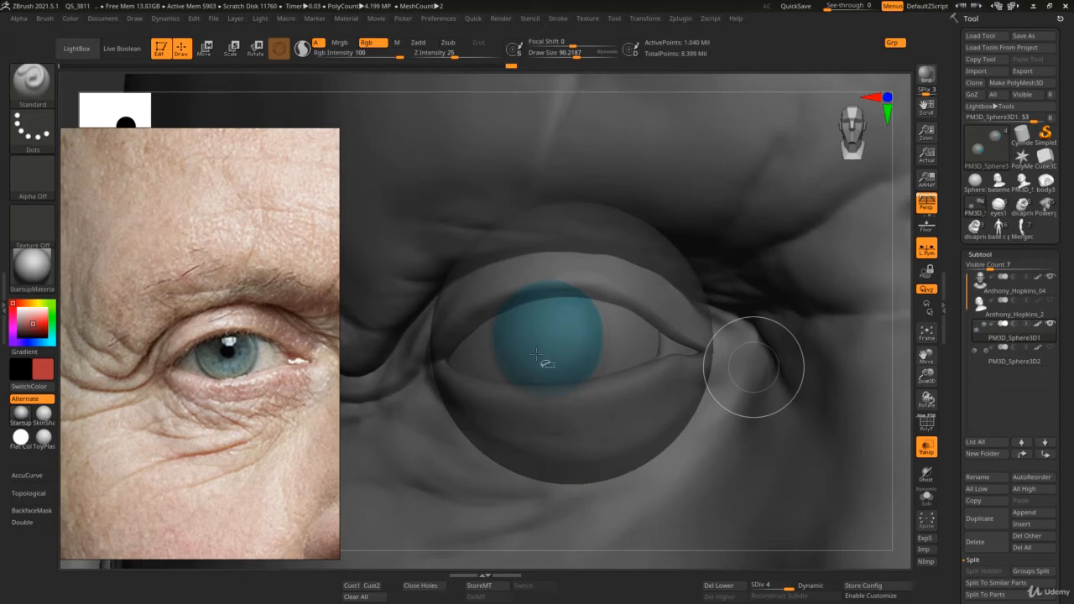
- Turn off transparency and isolate the eyeball subtool in solo mode
right_click_drag(536, 354, 548, 348)
mouse_move(603, 385)
right_mouse_down()
mouse_move(585, 324)
mouse_move(590, 364)
mouse_move(564, 312)
mouse_move(558, 356)
mouse_move(594, 316)
mouse_move(558, 281)
mouse_move(635, 412)
mouse_move(647, 343)
right_mouse_up()
key("alt+t")
key("alt+t")
key("alt+t")
key("alt+s")
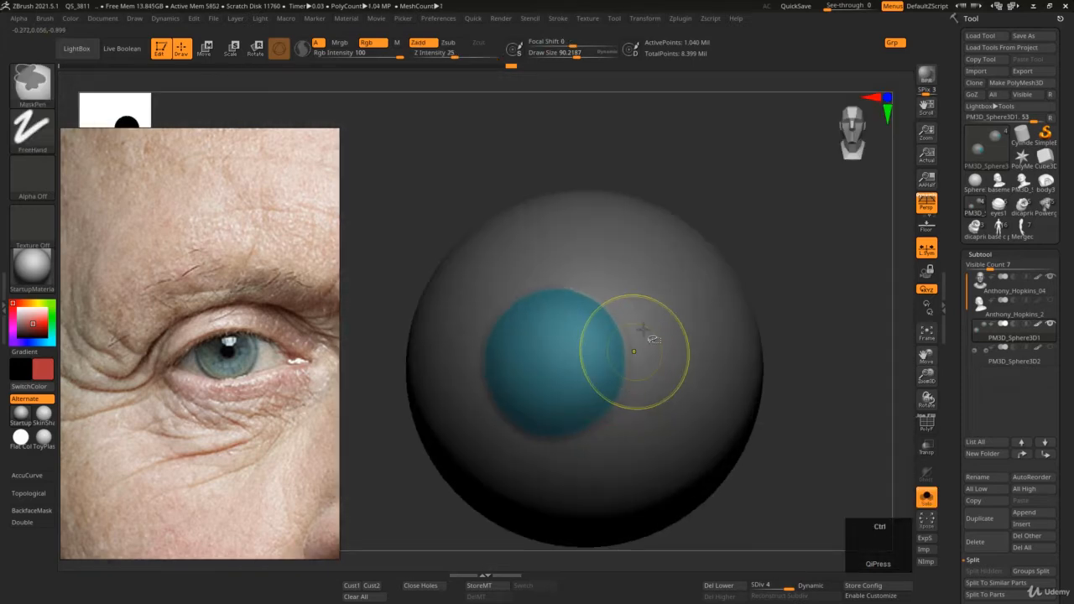
- Clear the eyeball's mask, then dab and undo a small mask spot beside the iris at a draw size of about 82
left_click(719, 178, "ctrl")
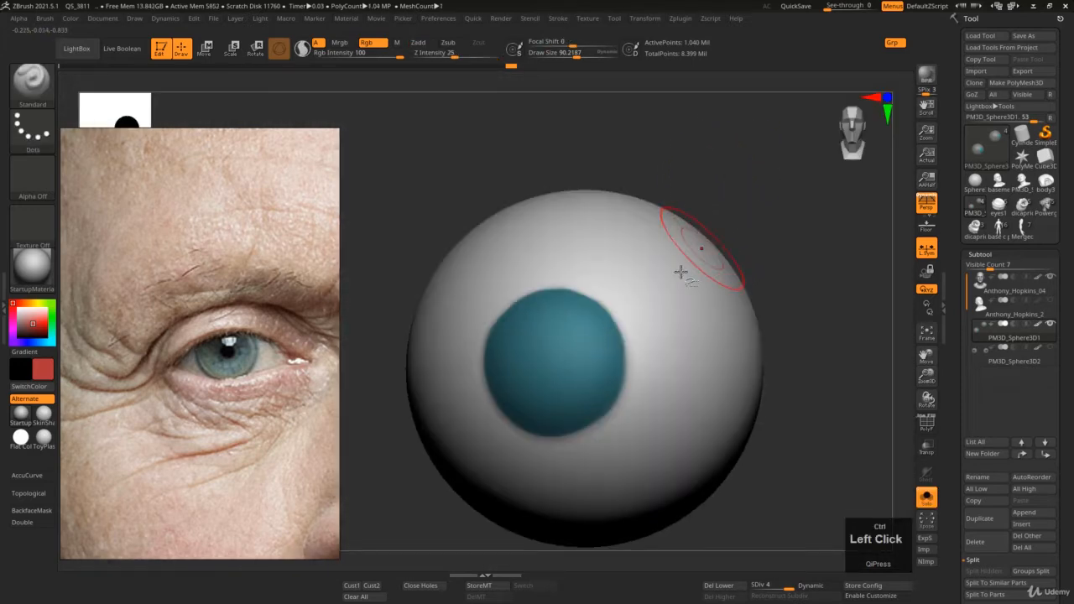
key("ctrl")
key("ctrl")
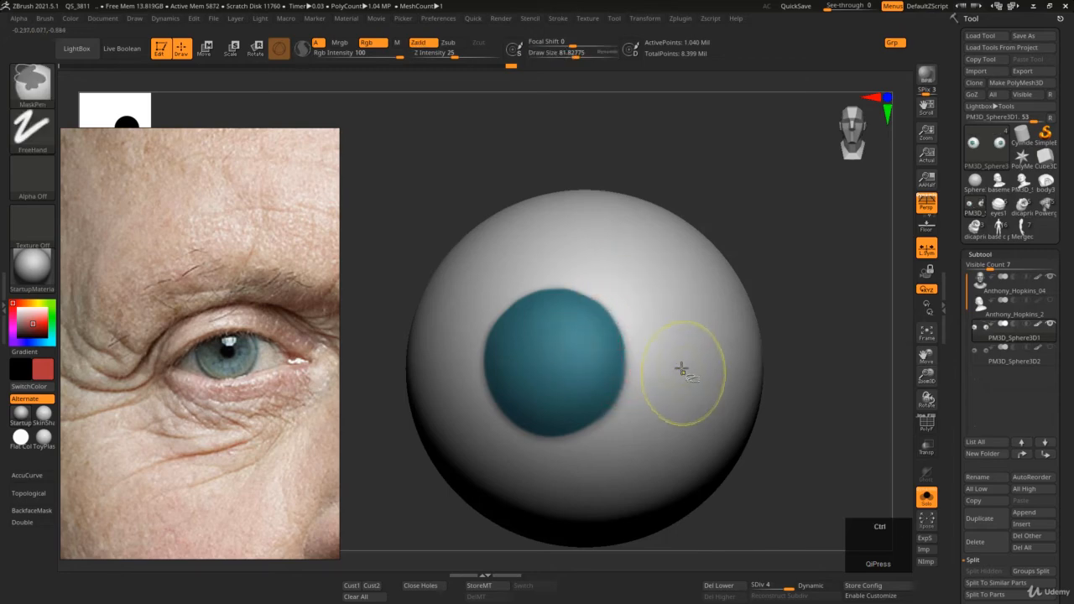
left_click(681, 370, "ctrl")
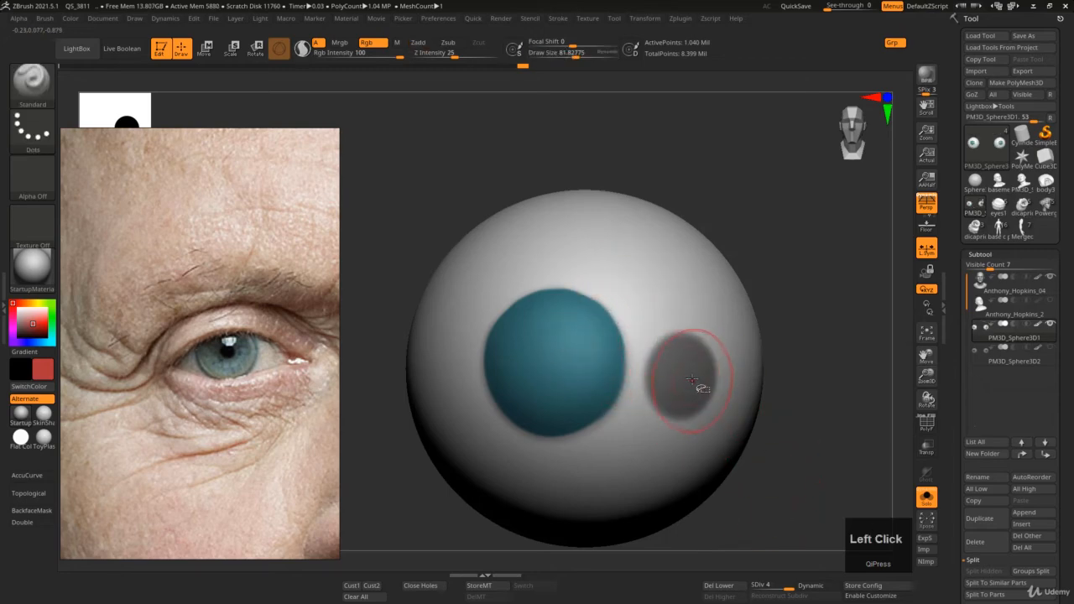
key("ctrl+z")
- Enlarge the draw size to about 223, dab a larger mask spot beside the iris, and clear the mask
key("s")
mouse_move(686, 368)
left_mouse_down()
mouse_move(713, 365)
mouse_move(736, 383)
mouse_move(712, 359)
left_mouse_up()
key("s")
key("ctrl+z")
key("s")
left_click(712, 360, "ctrl")
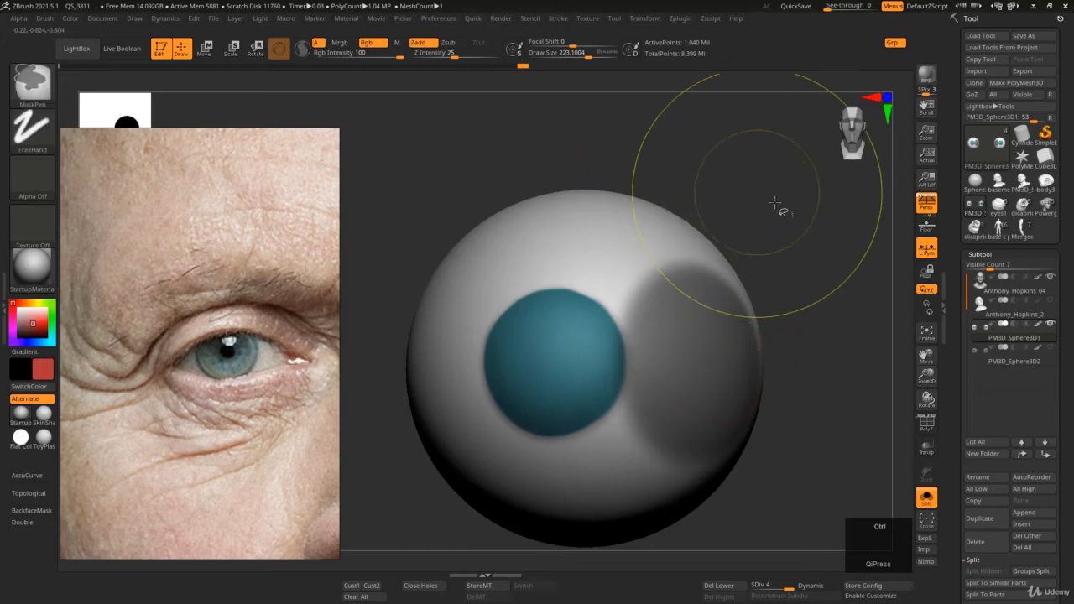
left_click_drag(775, 203, 762, 225, "ctrl")
- Leave solo mode, set the draw size to about 130, and inspect how the iris sits between the eyelids from several angles
right_click_drag(630, 348, 651, 370)
mouse_move(653, 343)
right_mouse_down()
mouse_move(666, 373)
mouse_move(653, 474)
right_mouse_up()
right_click_drag(550, 372, 546, 331)
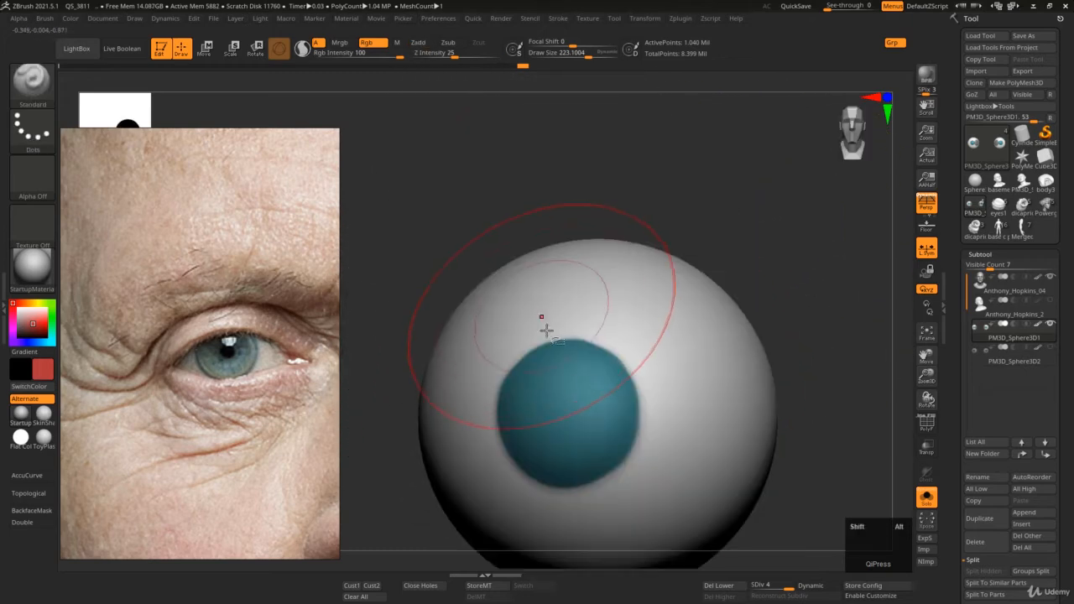
key("shift+alt+s")
right_click_drag(578, 381, 575, 297, "alt")
key("s")
left_click_drag(551, 256, 539, 256)
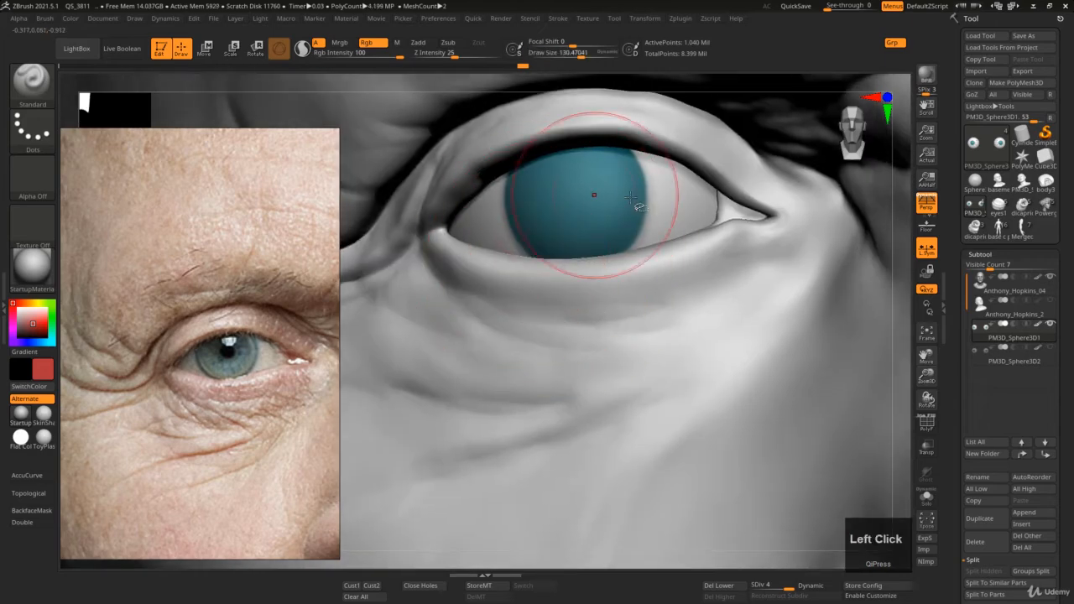
right_click_drag(560, 240, 517, 256)
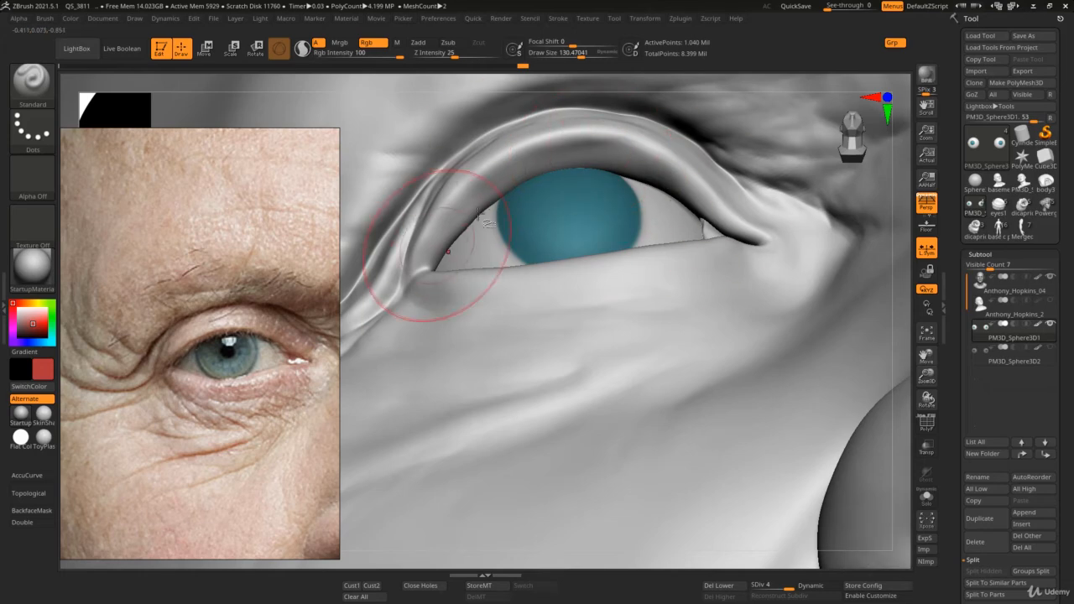
mouse_move(442, 252)
right_mouse_down("ctrl")
mouse_move(599, 283)
mouse_move(625, 303)
mouse_move(585, 184)
mouse_move(645, 309)
mouse_move(613, 313)
mouse_move(601, 302)
mouse_move(653, 350)
mouse_move(635, 326)
right_mouse_up("ctrl")
- Set the draw size to about 104 and isolate the eyeball in solo mode again
key("s")
left_click_drag(638, 349, 629, 350)
mouse_move(619, 358)
right_mouse_down()
mouse_move(671, 375)
mouse_move(660, 372)
mouse_move(680, 390)
right_mouse_up()
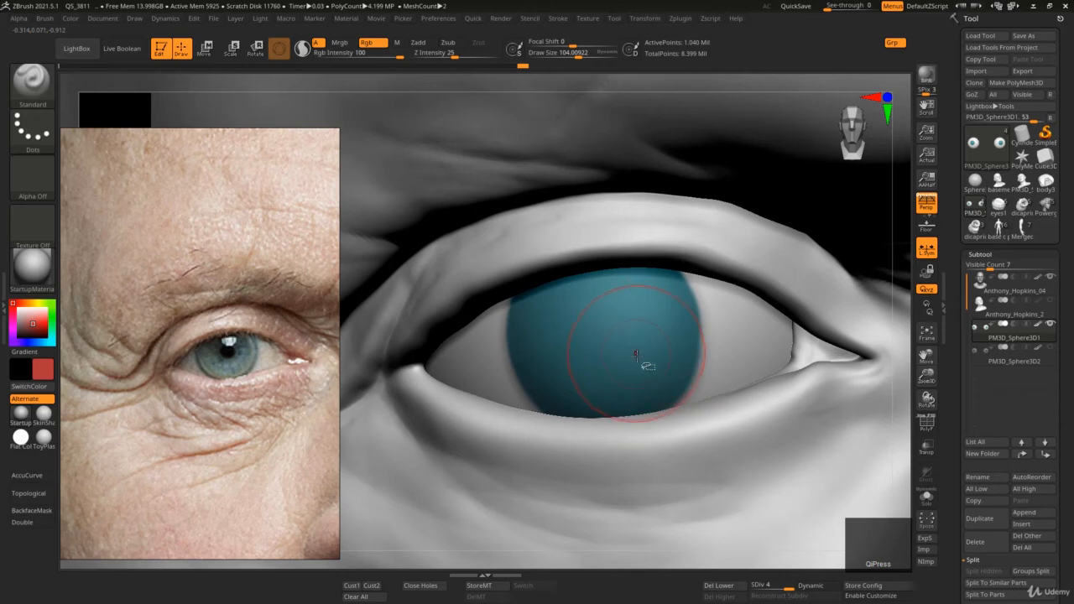
key("8")
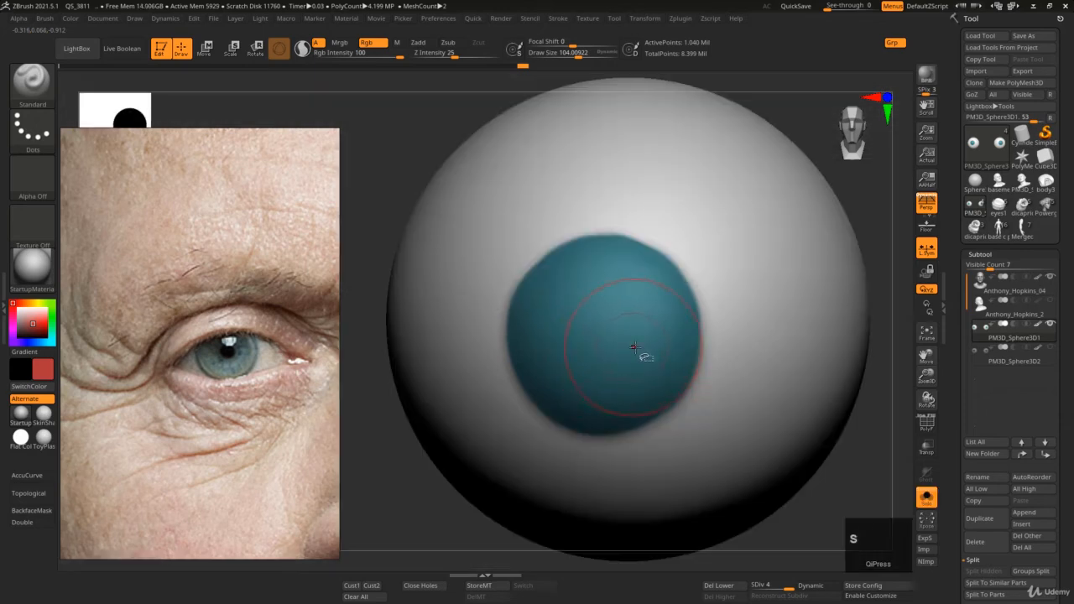
- Undo the recent mask changes on the eyeball to restore the mask surrounding the iris
key("ctrl+z")
key("ctrl+z")
key("ctrl+z")
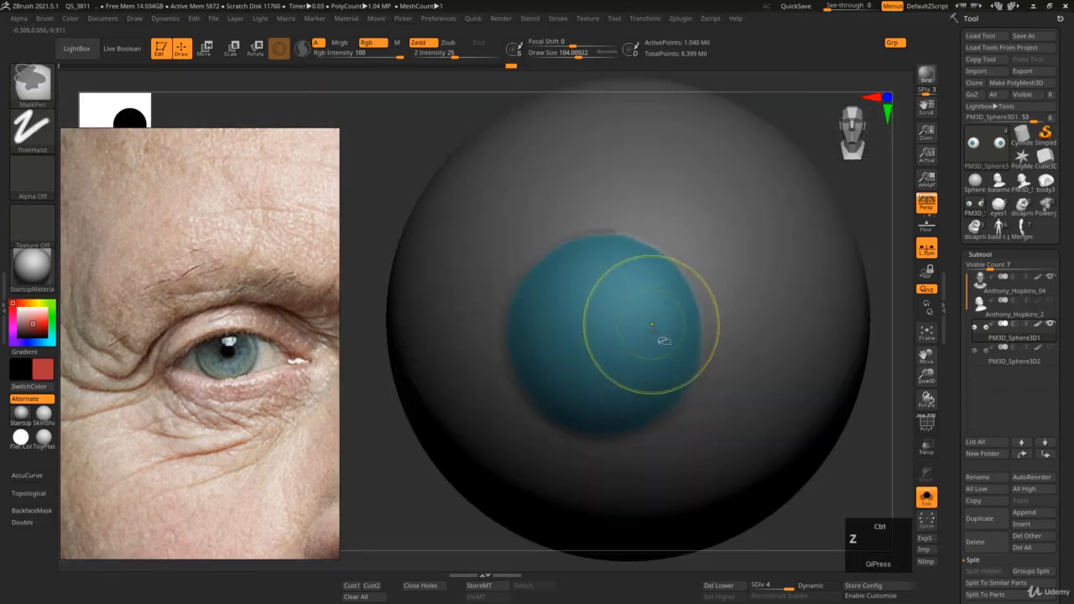
mouse_move(650, 326)
right_mouse_down()
mouse_move(688, 314)
mouse_move(671, 325)
mouse_move(620, 215)
right_mouse_up()
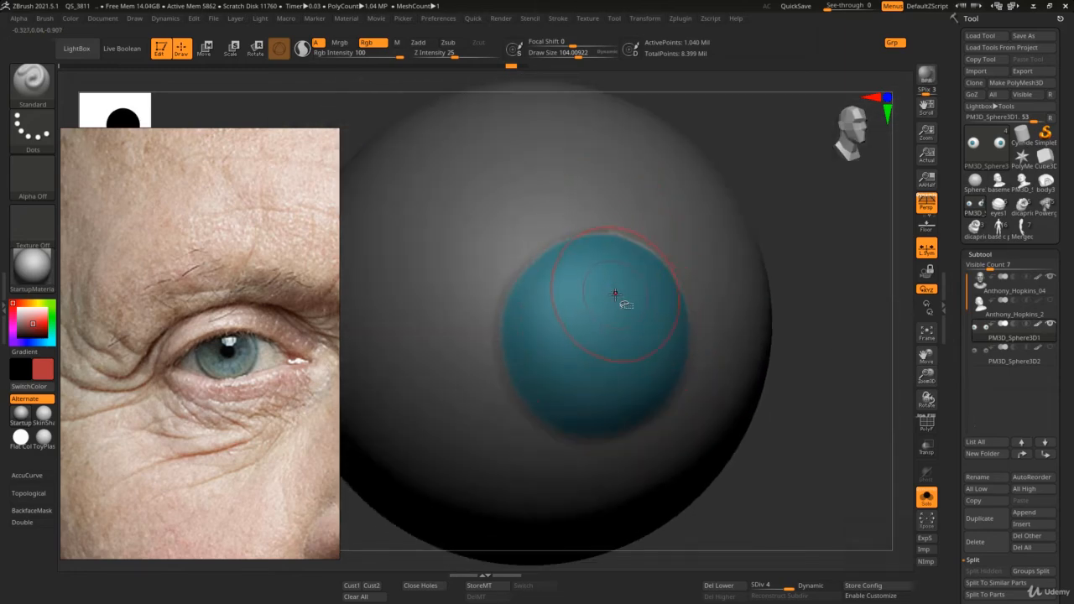
- Invert the eyeball's mask and clear it so the whole surface is editable
right_click_drag(615, 294, 613, 317)
key("alt+e")
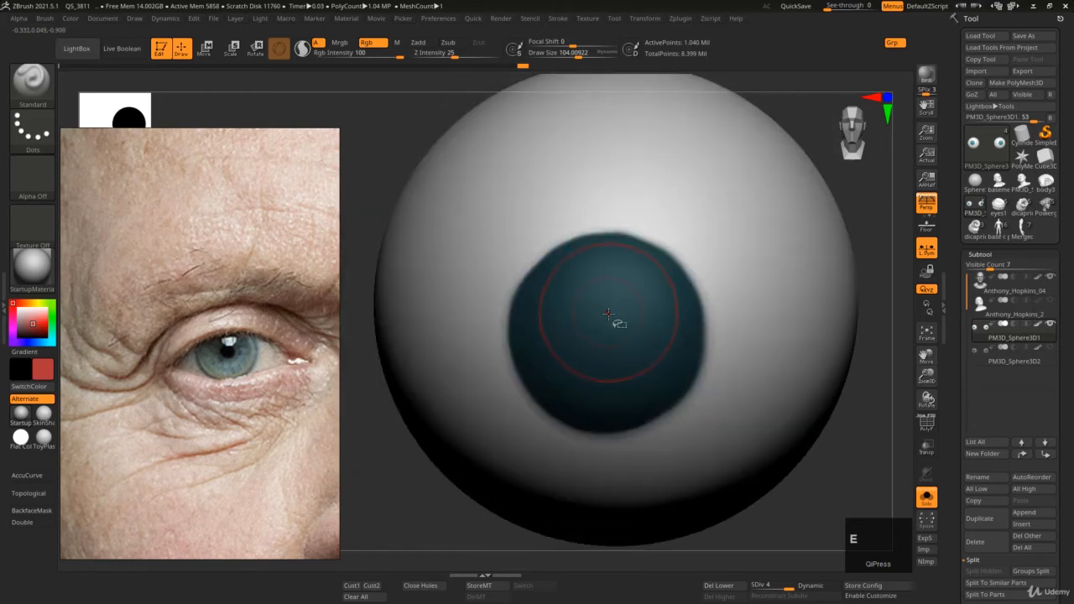
left_click(861, 194, "ctrl")
- Set the active colour to white and inspect the eyeball and its teal iris from several angles
key("space")
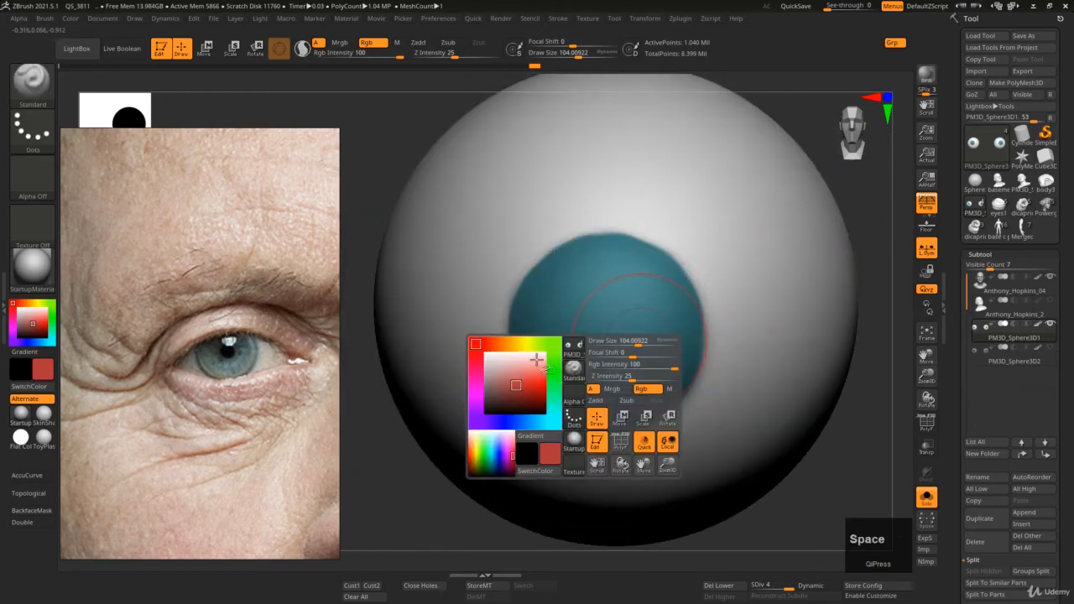
left_click(526, 398)
left_click_drag(526, 398, 484, 352)
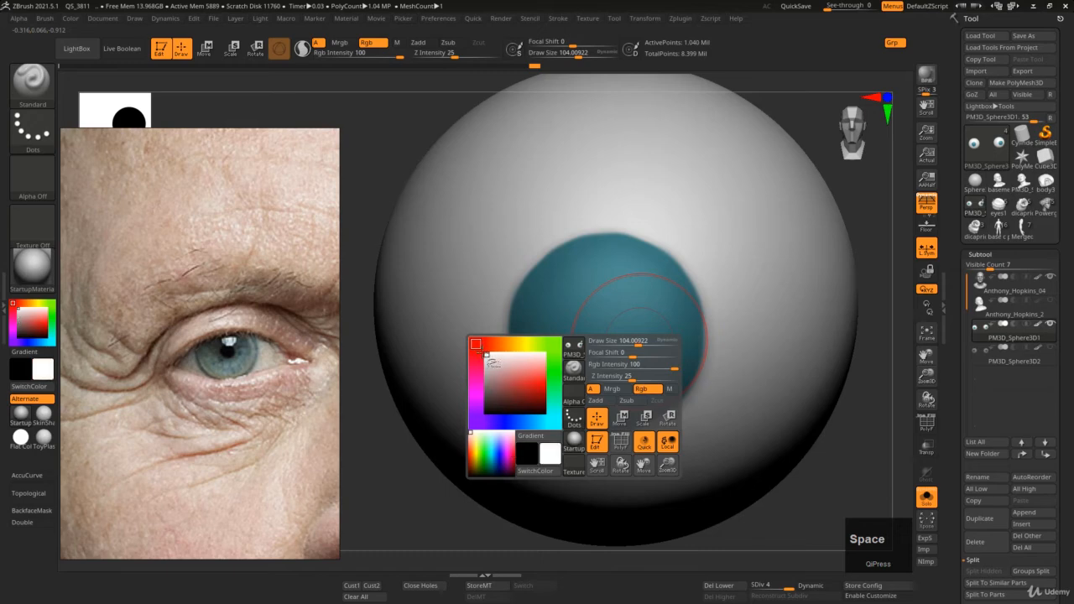
right_click_drag(596, 356, 563, 277)
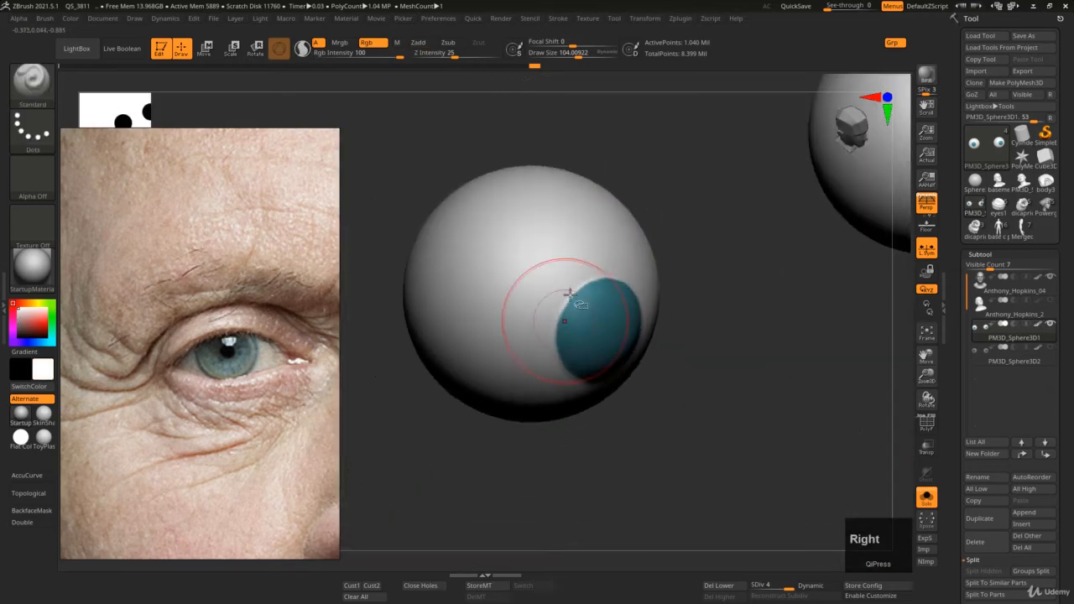
right_click_drag(519, 220, 646, 252)
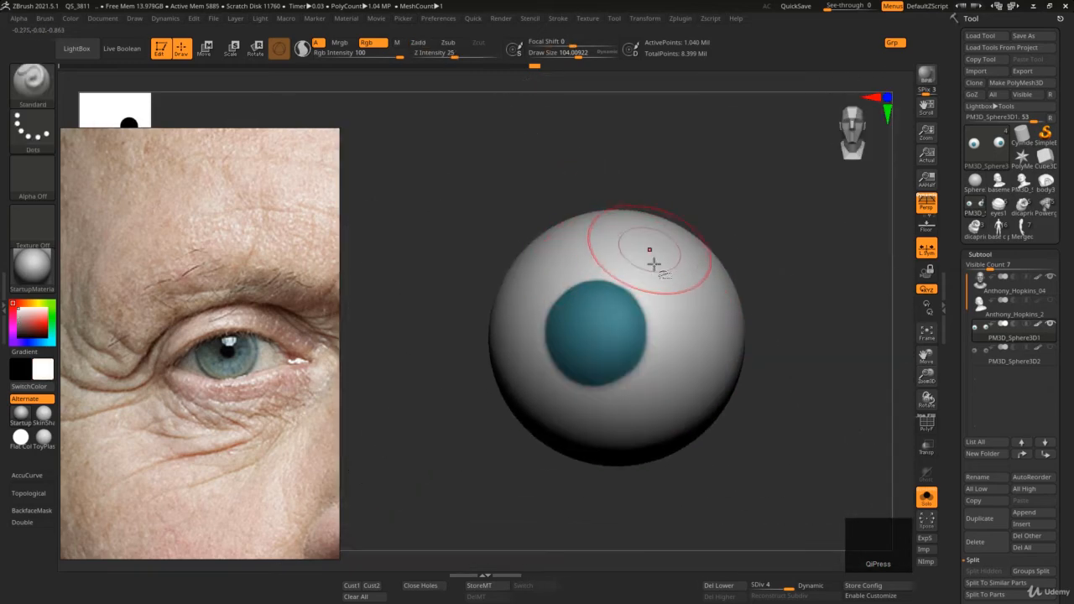
mouse_move(593, 355)
right_mouse_down("ctrl")
mouse_move(612, 371)
mouse_move(611, 333)
right_mouse_up("ctrl")
mouse_move(630, 383)
right_mouse_down()
mouse_move(609, 370)
mouse_move(627, 353)
mouse_move(642, 360)
mouse_move(641, 348)
right_mouse_up()
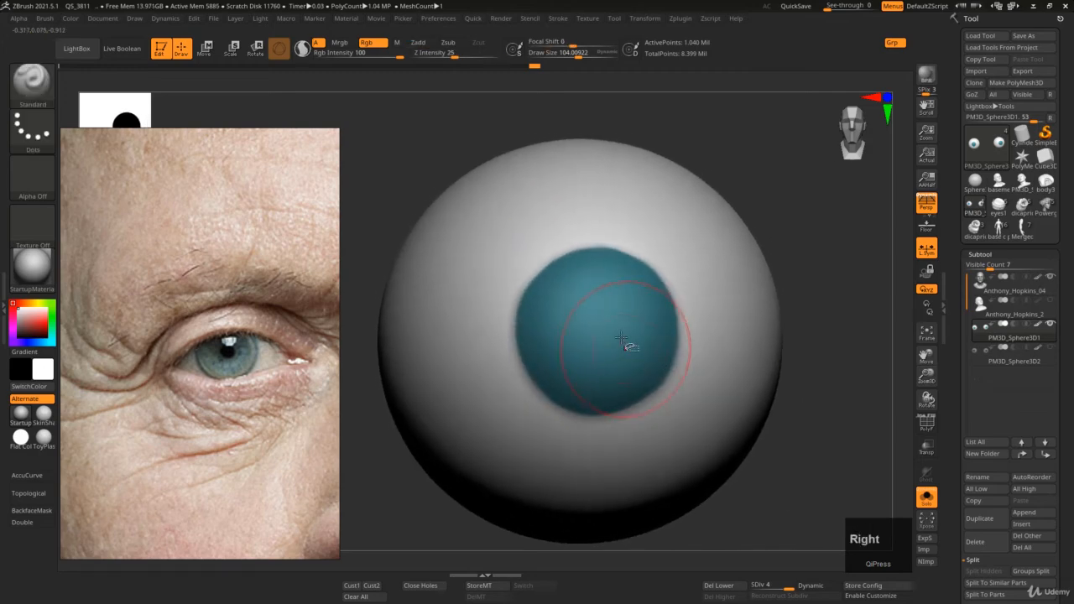
- Fill the whole eyeball with red and refill it with a slightly paler red
key("space")
left_click_drag(547, 391, 545, 399)
key("shift+c")
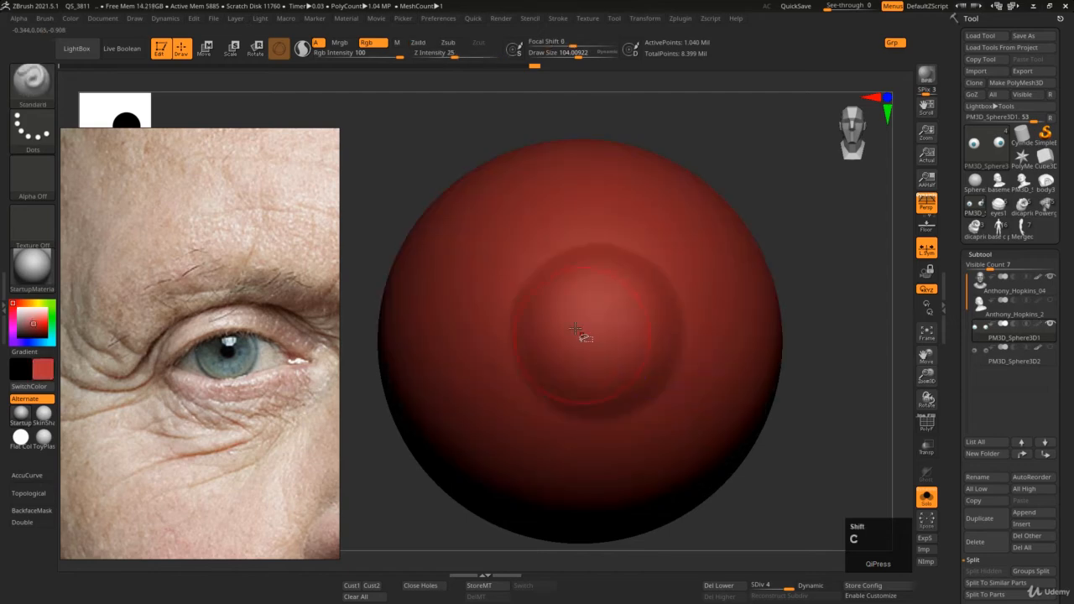
key("space")
mouse_move(450, 371)
left_mouse_down()
mouse_move(458, 383)
mouse_move(436, 391)
mouse_move(450, 352)
mouse_move(446, 377)
mouse_move(436, 374)
left_mouse_up()
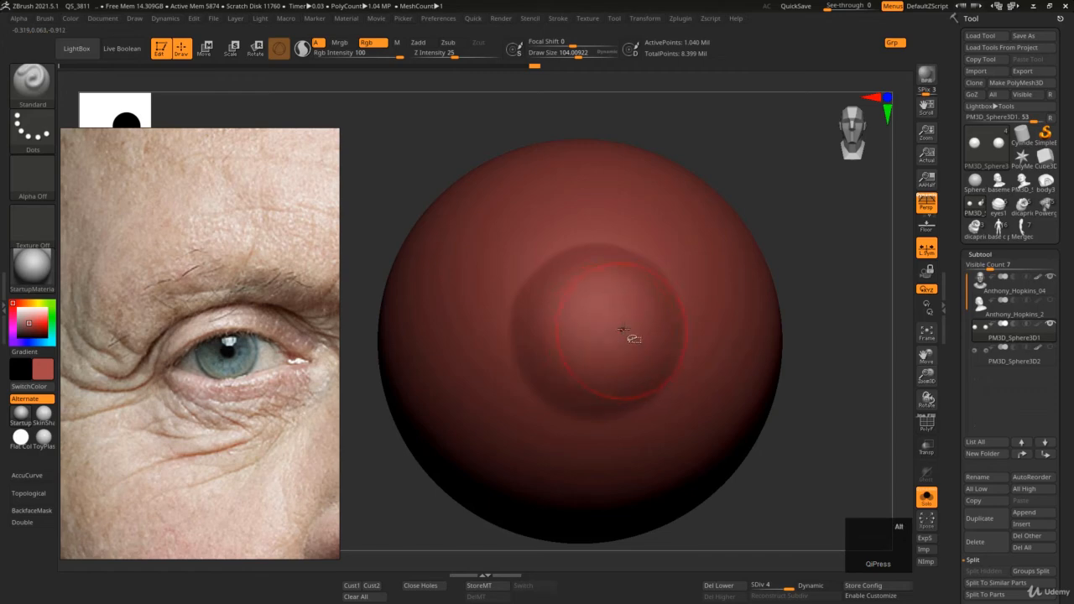
- Fill the whole eyeball with light grey, RGB 223, 223, 223, and check the colour's values
mouse_move(627, 330)
right_mouse_down()
mouse_move(611, 355)
mouse_move(625, 344)
mouse_move(613, 337)
right_mouse_up()
key("space")
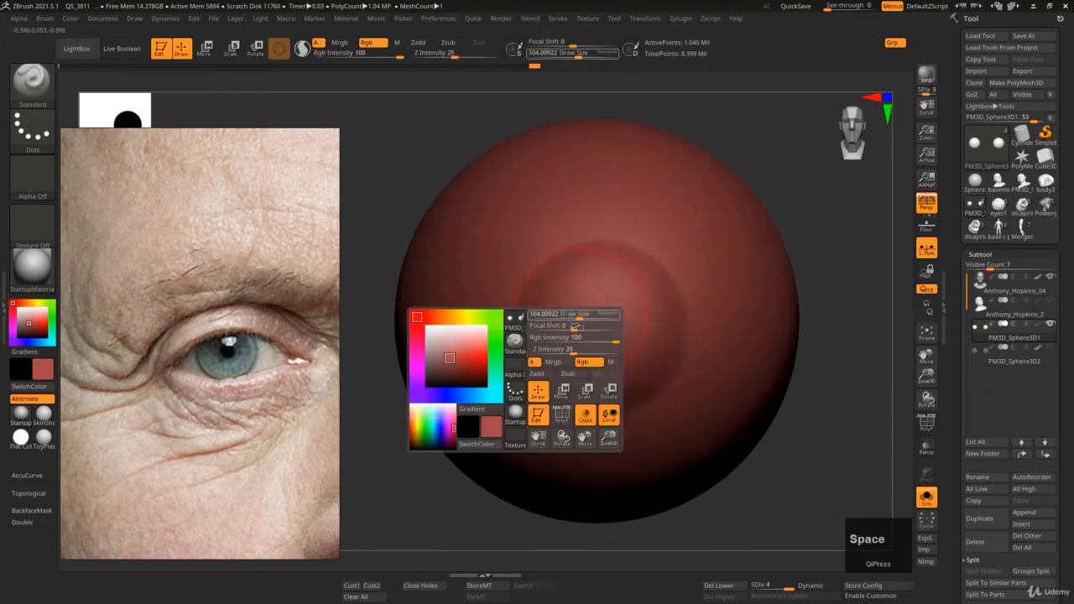
left_click(445, 351)
mouse_move(445, 351)
left_mouse_down()
mouse_move(428, 329)
mouse_move(420, 335)
mouse_move(429, 333)
left_mouse_up()
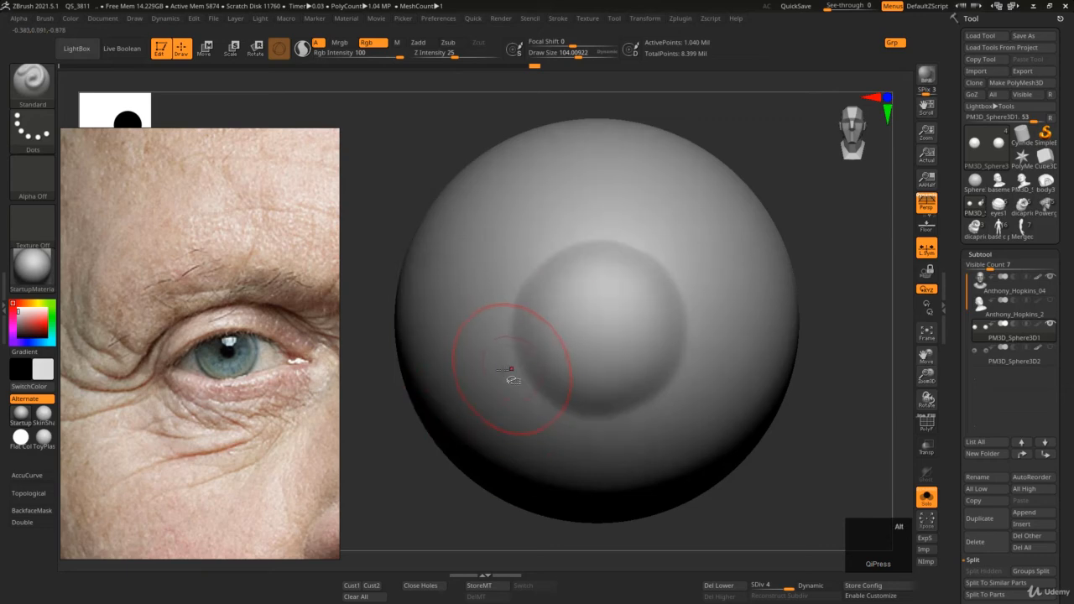
key("space")
key("space")
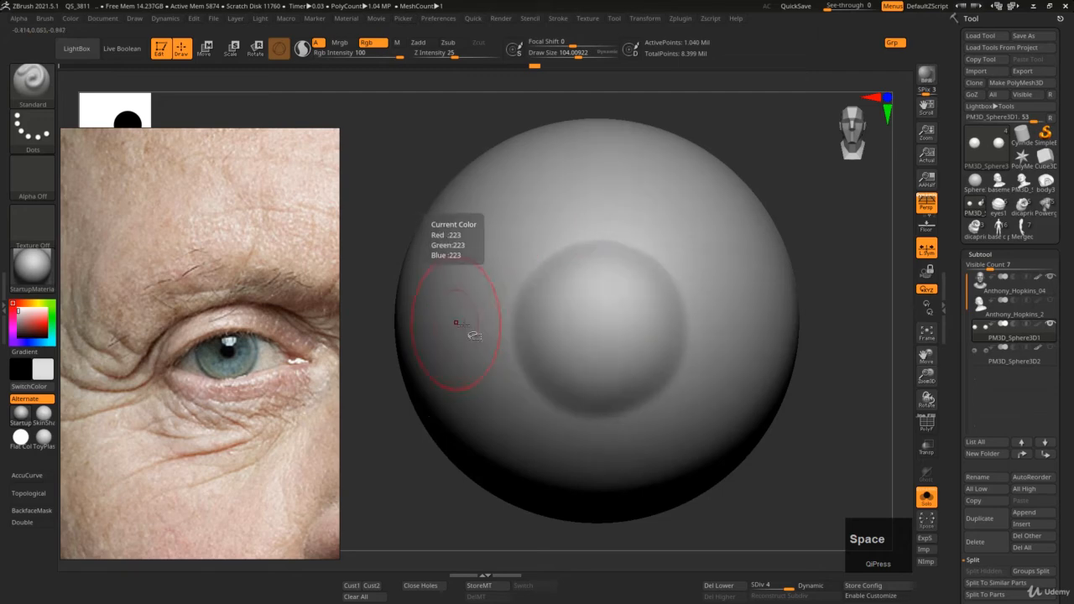
mouse_move(539, 395)
right_mouse_down("ctrl")
mouse_move(545, 419)
mouse_move(561, 367)
mouse_move(564, 377)
right_mouse_up("ctrl")
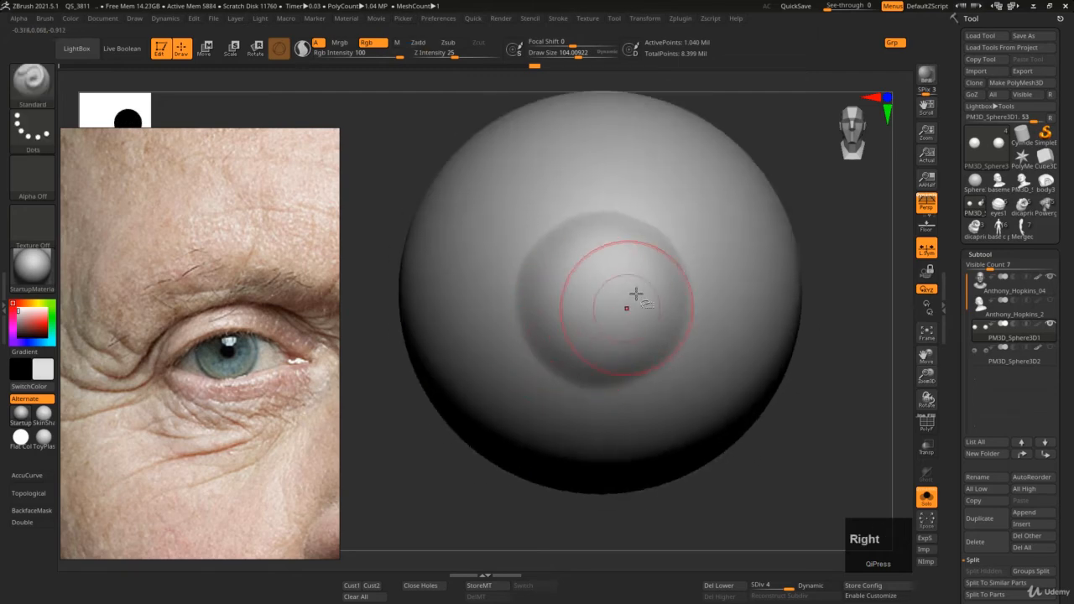
right_click_drag(598, 323, 587, 350, "alt")
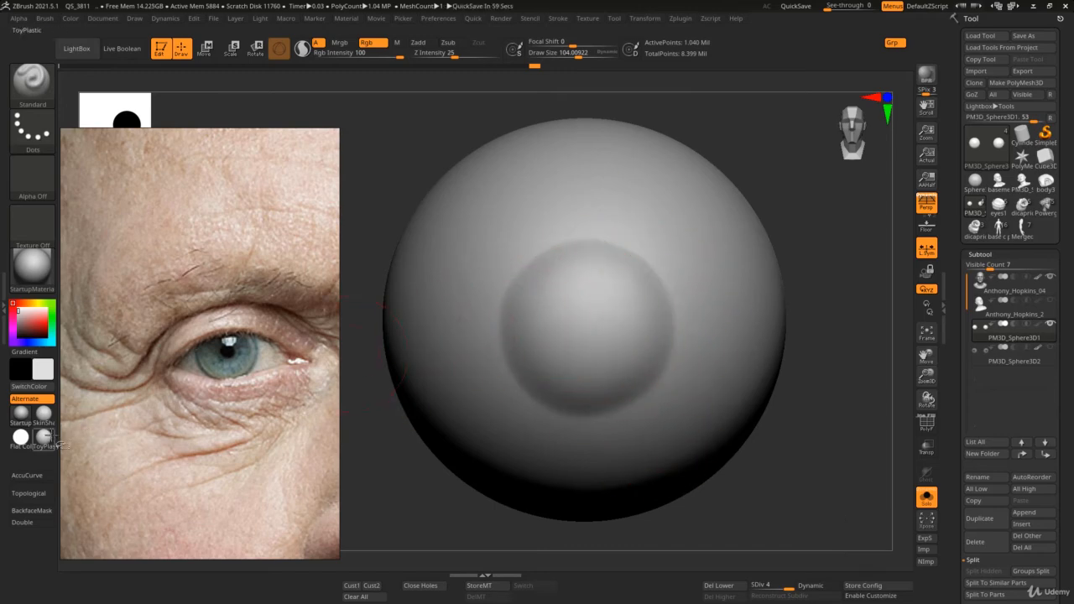
- Apply the ToyPlastic material to the eyeball and shrink the reference image so it does not cover the material list
middle_click(189, 130)
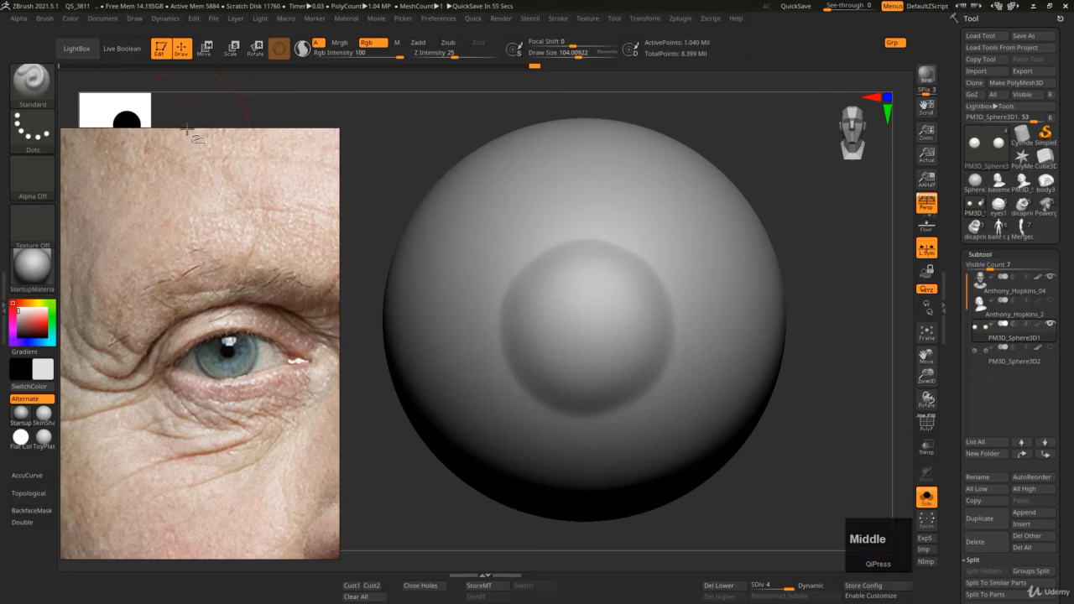
left_click(44, 436)
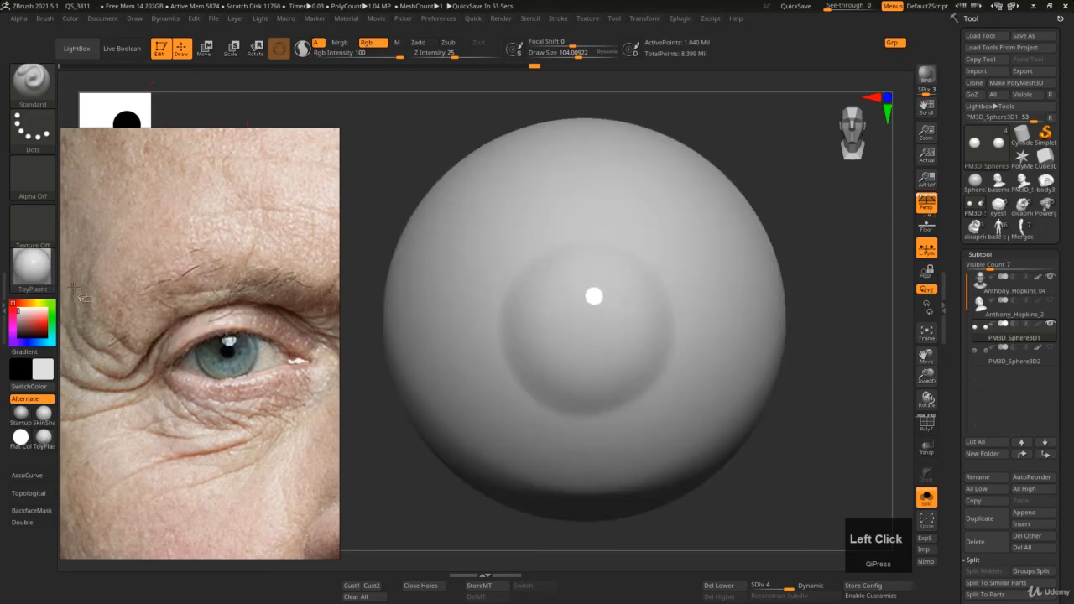
left_click(42, 277)
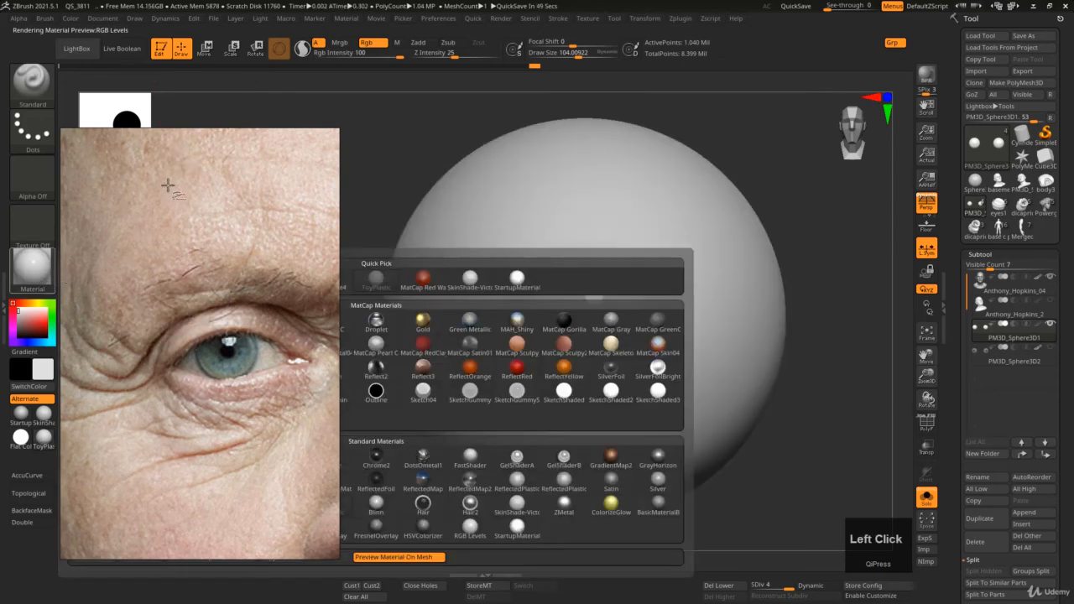
left_click_drag(177, 130, 186, 82)
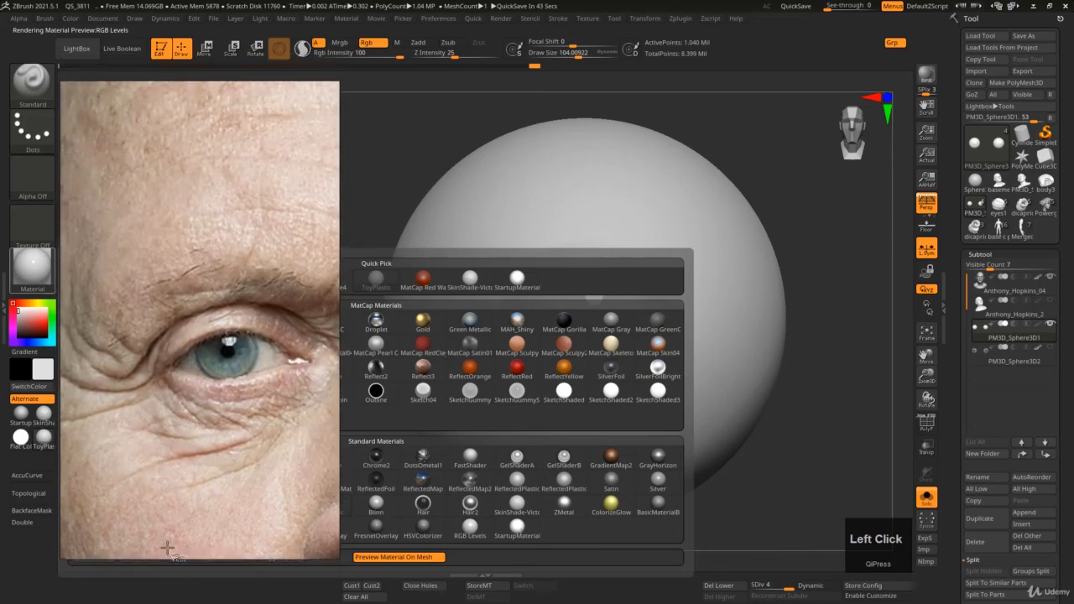
left_click_drag(176, 560, 200, 245)
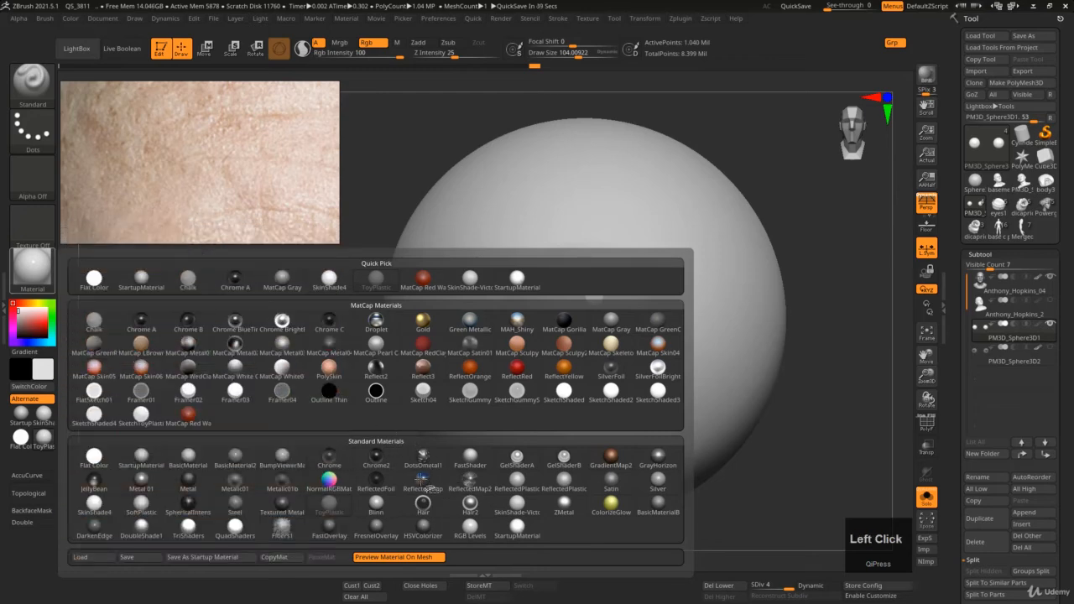
left_click(329, 505)
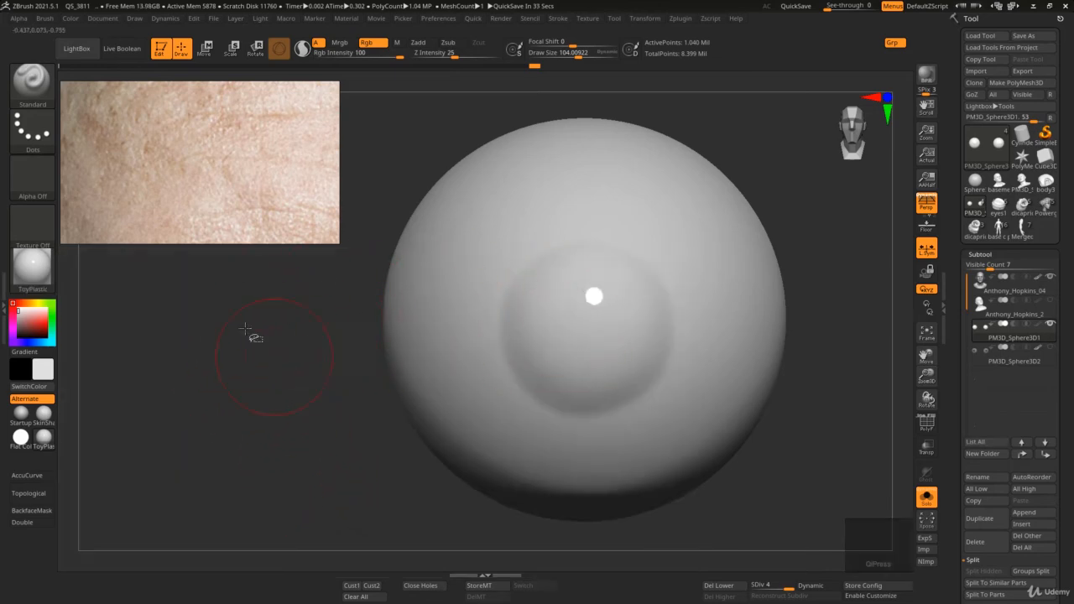
- Switch the eyeball to StartupMaterial and compare its shading from several angles
left_click(53, 287)
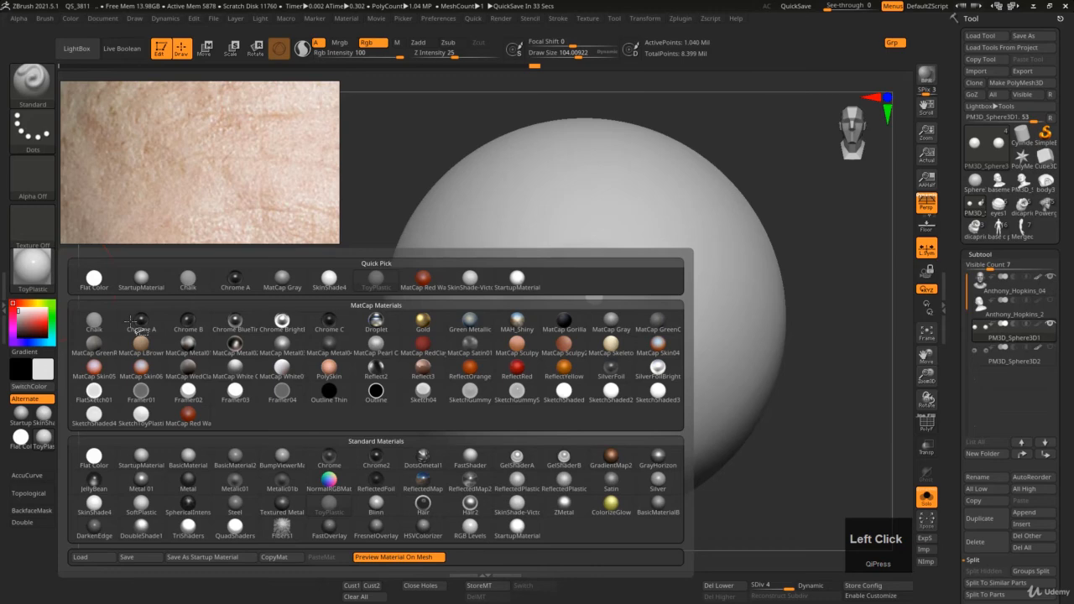
left_click(140, 472)
mouse_move(472, 359)
right_mouse_down()
mouse_move(498, 362)
mouse_move(515, 383)
mouse_move(530, 379)
mouse_move(472, 314)
mouse_move(554, 319)
right_mouse_up()
mouse_move(547, 258)
right_mouse_down()
mouse_move(571, 256)
mouse_move(512, 243)
mouse_move(532, 276)
mouse_move(475, 223)
right_mouse_up()
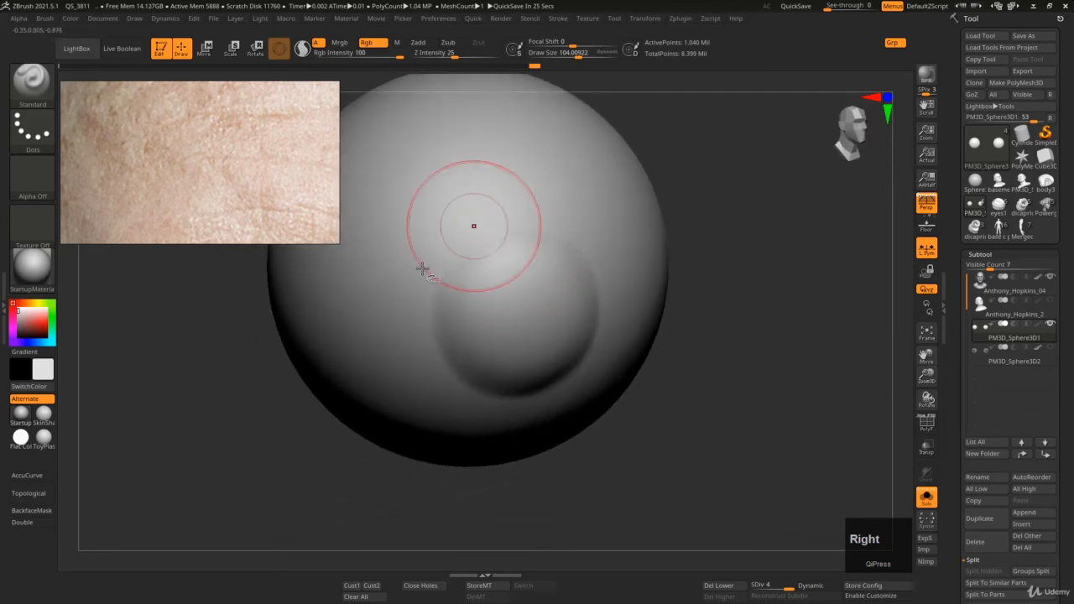
right_click_drag(551, 251, 475, 246)
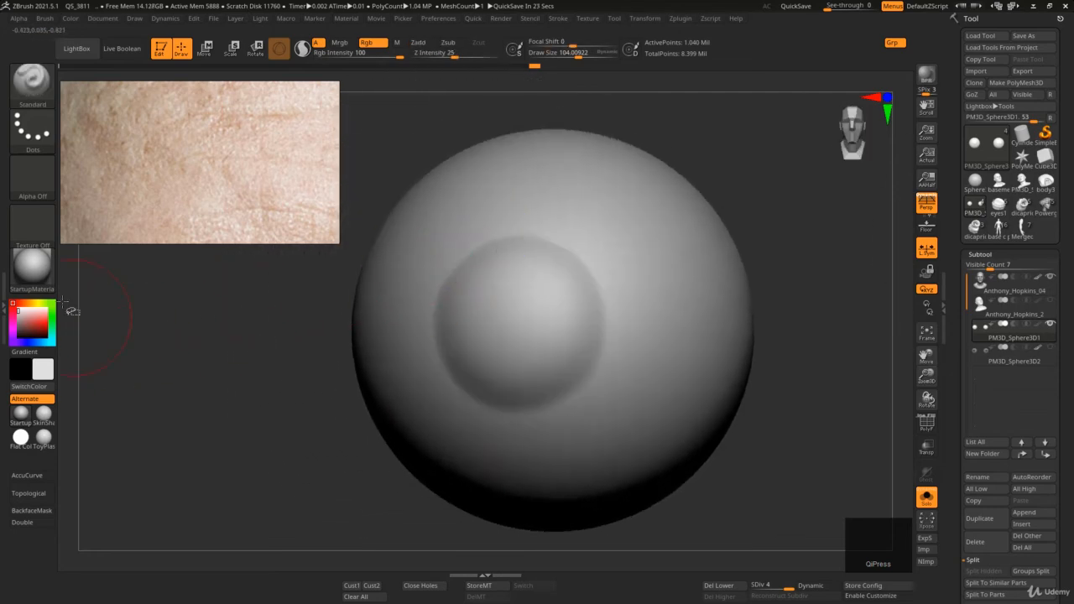
- Apply the ToyPlastic material again and check the highlight on the iris bulge
left_click(31, 266)
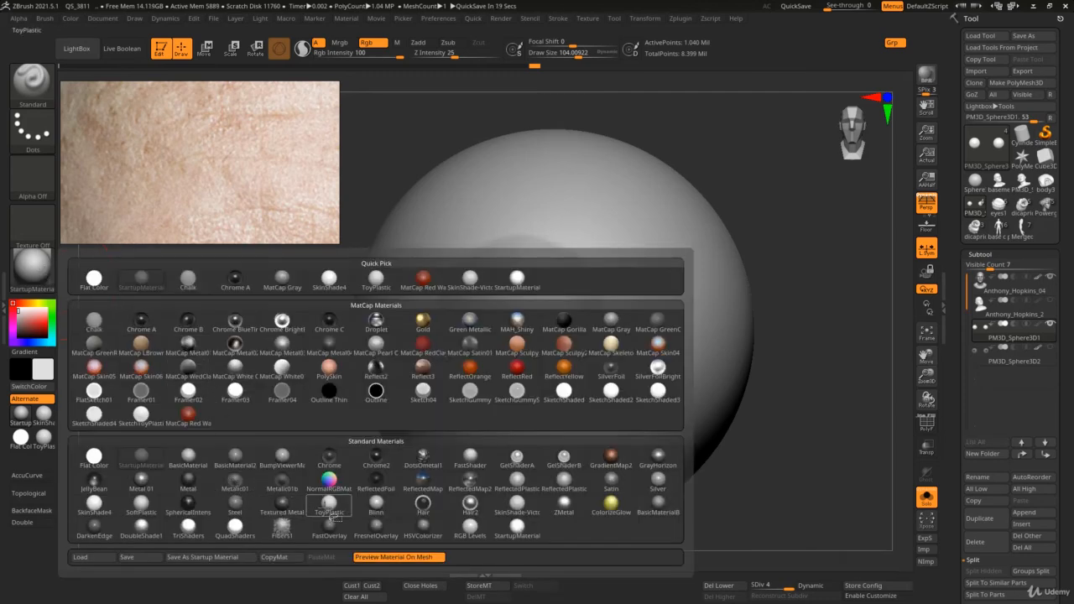
left_click(329, 503)
mouse_move(476, 328)
right_mouse_down()
mouse_move(500, 319)
mouse_move(498, 285)
mouse_move(469, 278)
mouse_move(498, 313)
right_mouse_up()
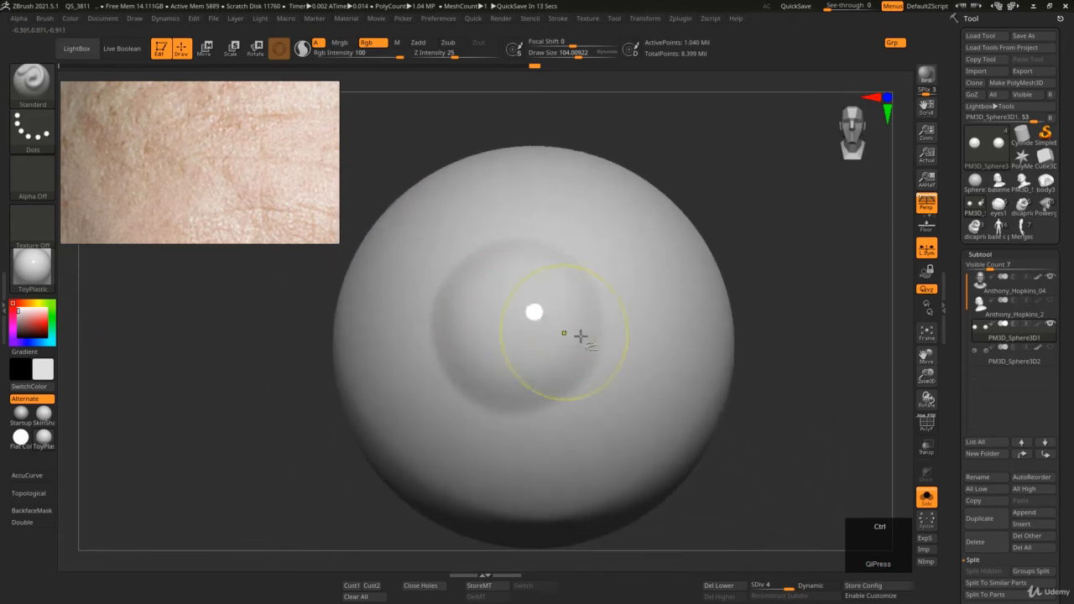
key("ctrl+shift+F1")
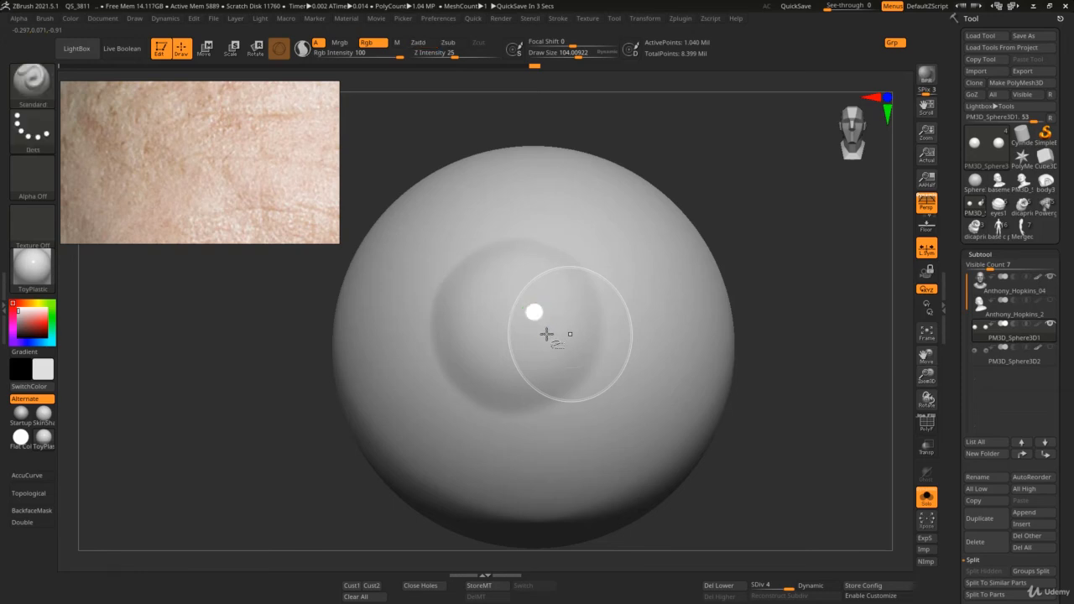
right_click_drag(534, 314, 532, 338)
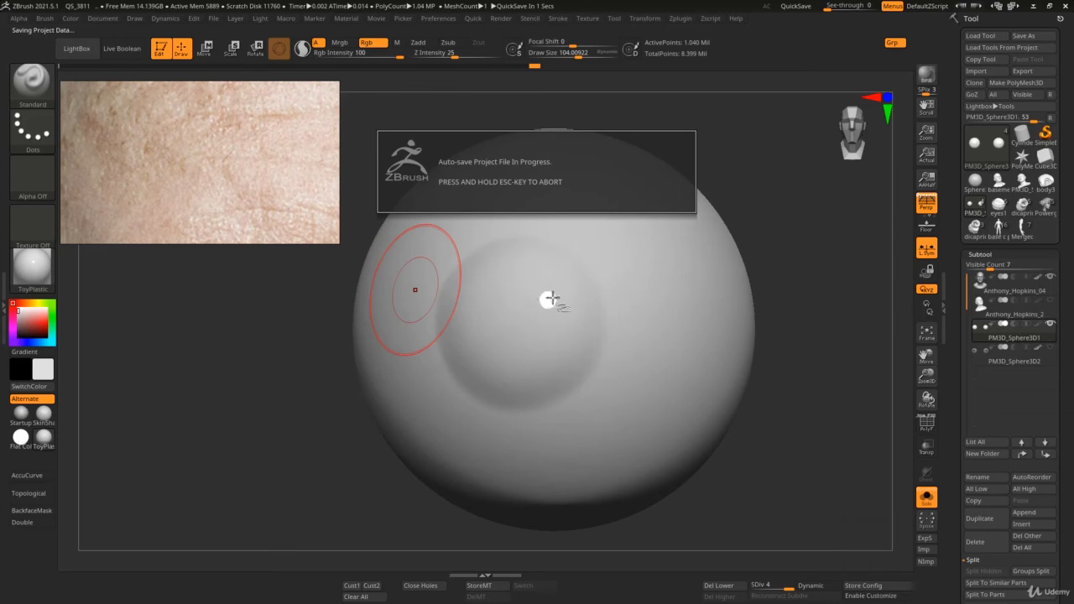
- Handwrite the on-screen note "1 - Toy Plastic" beside the eyeball with the annotation pen
middle_click(584, 338)
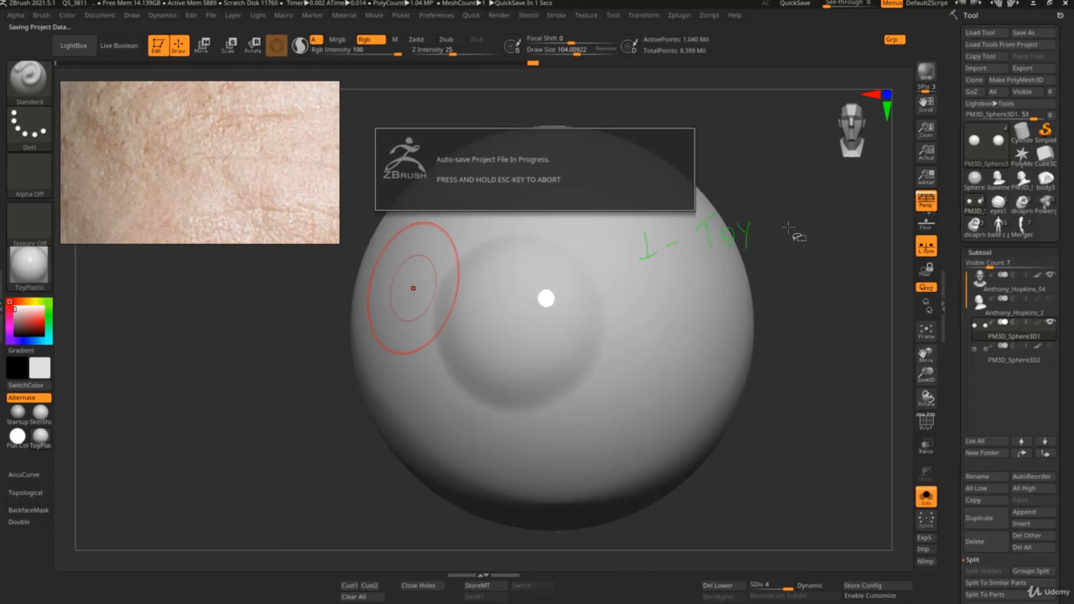
left_click_drag(770, 242, 769, 203)
left_click_drag(769, 203, 772, 220)
left_click_drag(795, 198, 797, 234)
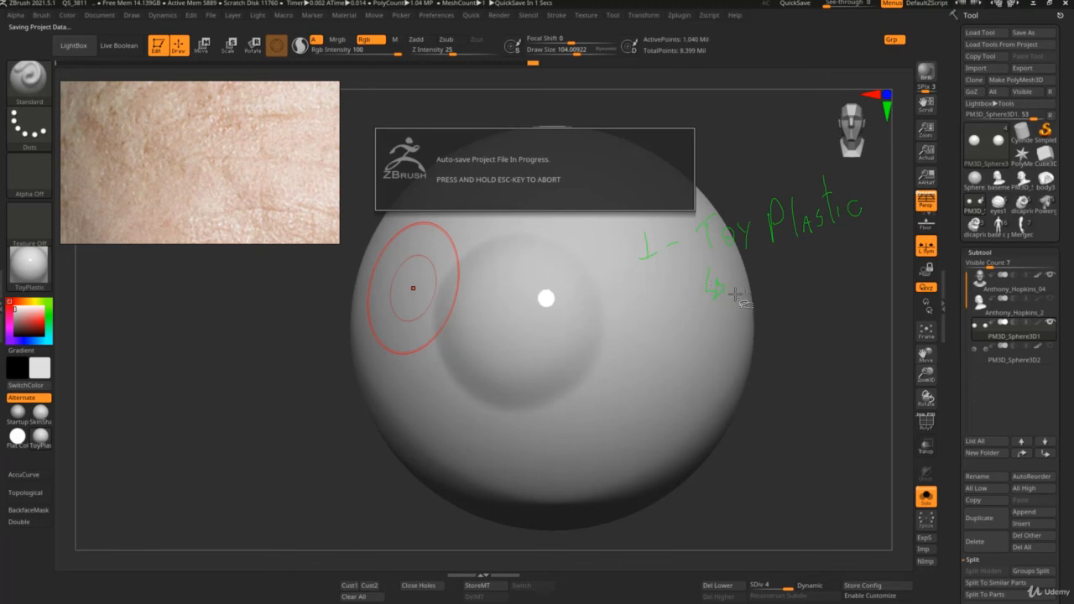
- Circle the M channel mode, label it "material", and add "Color > Fillcolor" below the first note
left_click_drag(389, 31, 393, 27)
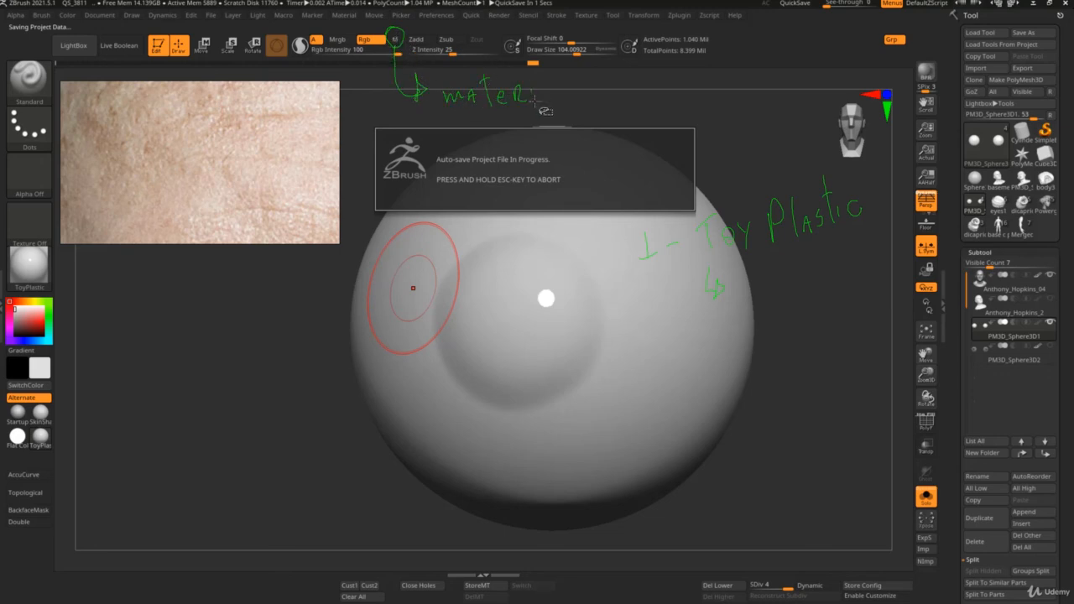
left_click_drag(547, 104, 539, 82)
left_click_drag(788, 285, 791, 287)
mouse_move(745, 282)
left_mouse_down()
mouse_move(739, 294)
mouse_move(759, 294)
mouse_move(768, 273)
mouse_move(787, 284)
mouse_move(811, 271)
mouse_move(802, 280)
mouse_move(884, 243)
left_mouse_up()
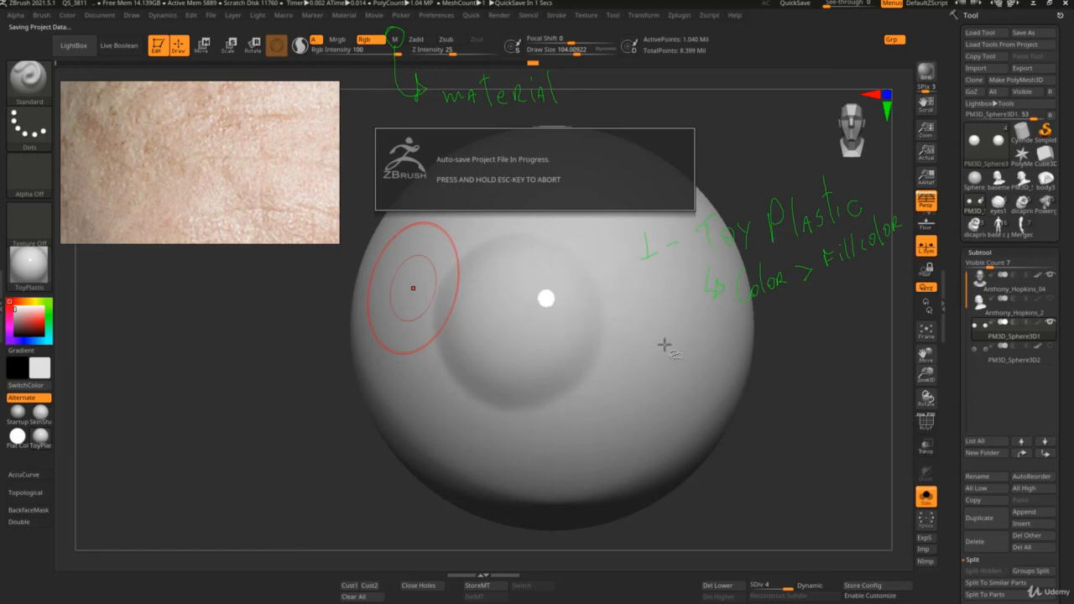
- Handwrite the second note "2 - Pure white" with "RGB Grey" below, and add "M" beside the fill colour note
mouse_move(665, 343)
left_mouse_down()
mouse_move(689, 371)
mouse_move(756, 341)
mouse_move(773, 349)
mouse_move(815, 323)
mouse_move(847, 326)
mouse_move(856, 304)
mouse_move(839, 322)
left_mouse_up()
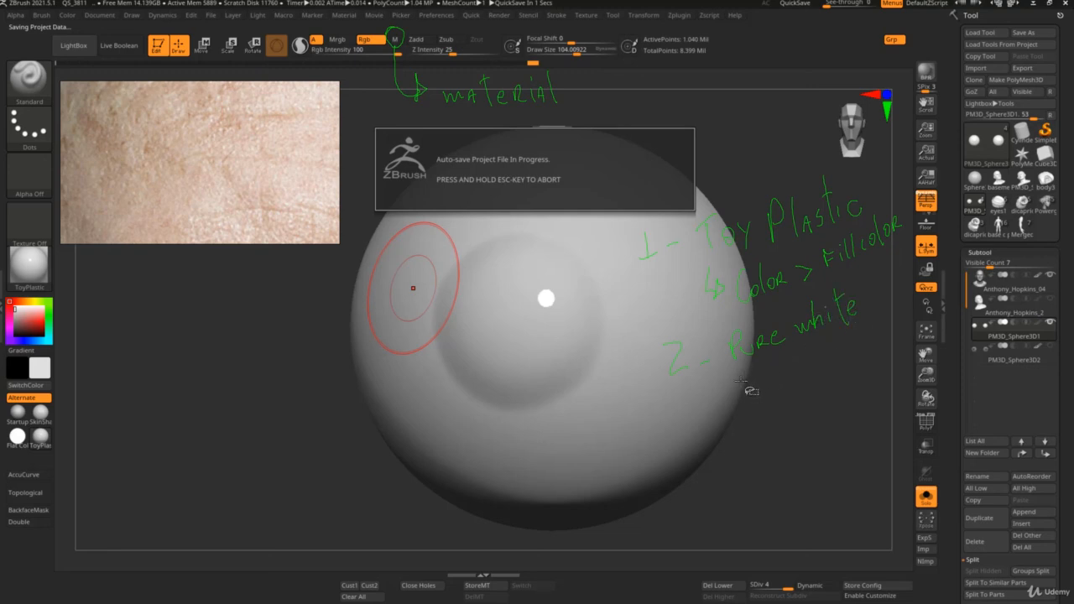
mouse_move(745, 371)
left_mouse_down()
mouse_move(759, 387)
mouse_move(797, 375)
mouse_move(793, 387)
left_mouse_up()
left_click_drag(740, 411, 755, 425)
left_click_drag(670, 280, 675, 285)
mouse_move(734, 427)
left_mouse_down()
mouse_move(750, 431)
mouse_move(742, 421)
left_mouse_up()
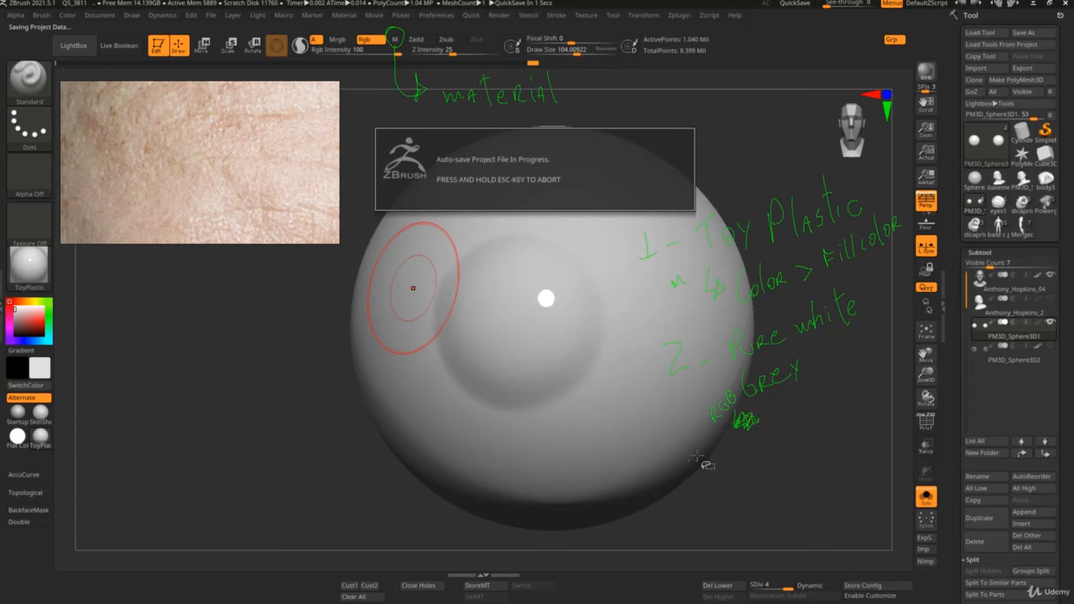
- Handwrite the third note "3 - Circle mask" with "Iris (1/2 eyes size)" beneath it
mouse_move(692, 457)
left_mouse_down()
mouse_move(701, 481)
mouse_move(734, 467)
left_mouse_up()
mouse_move(757, 451)
left_mouse_down()
mouse_move(760, 472)
mouse_move(883, 401)
left_mouse_up()
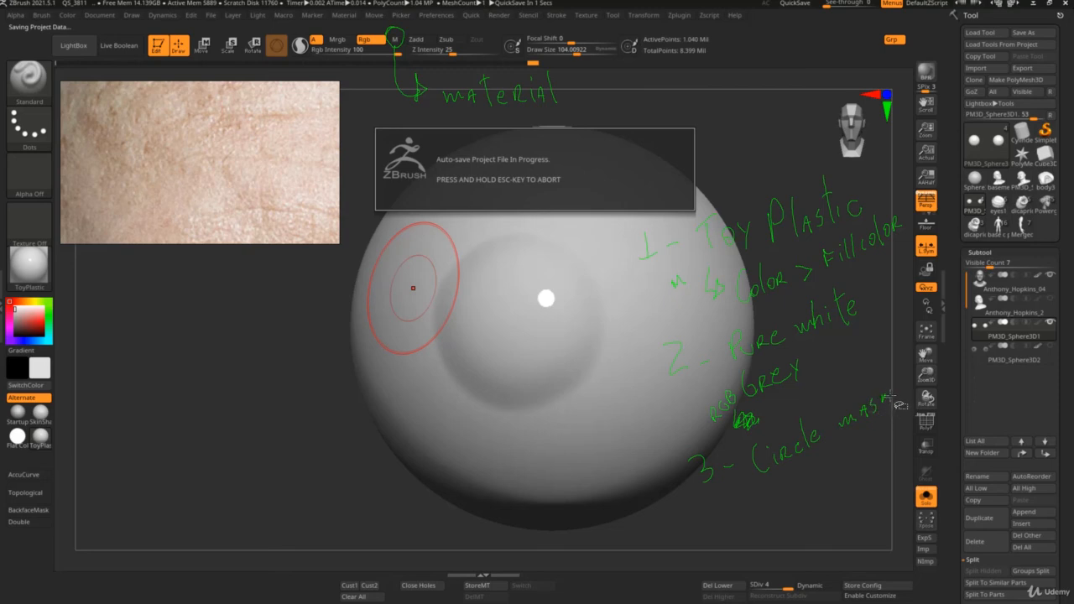
mouse_move(790, 483)
left_mouse_down()
mouse_move(832, 471)
mouse_move(826, 478)
left_mouse_up()
mouse_move(775, 506)
left_mouse_down()
mouse_move(773, 526)
mouse_move(799, 507)
mouse_move(814, 520)
mouse_move(833, 490)
mouse_move(861, 493)
mouse_move(874, 510)
mouse_move(882, 500)
left_mouse_up()
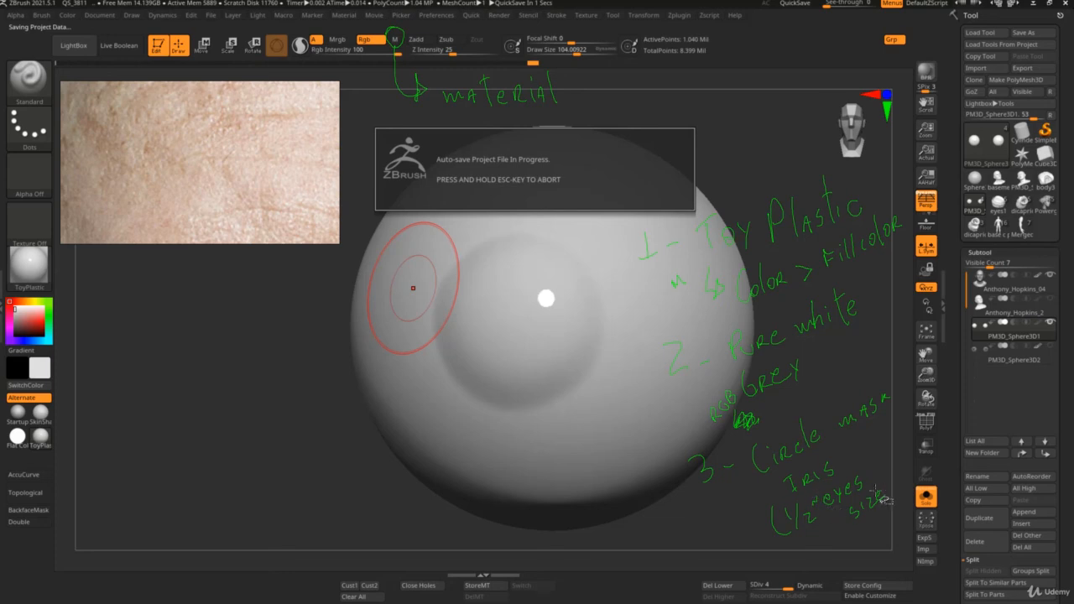
left_click_drag(883, 461, 888, 504)
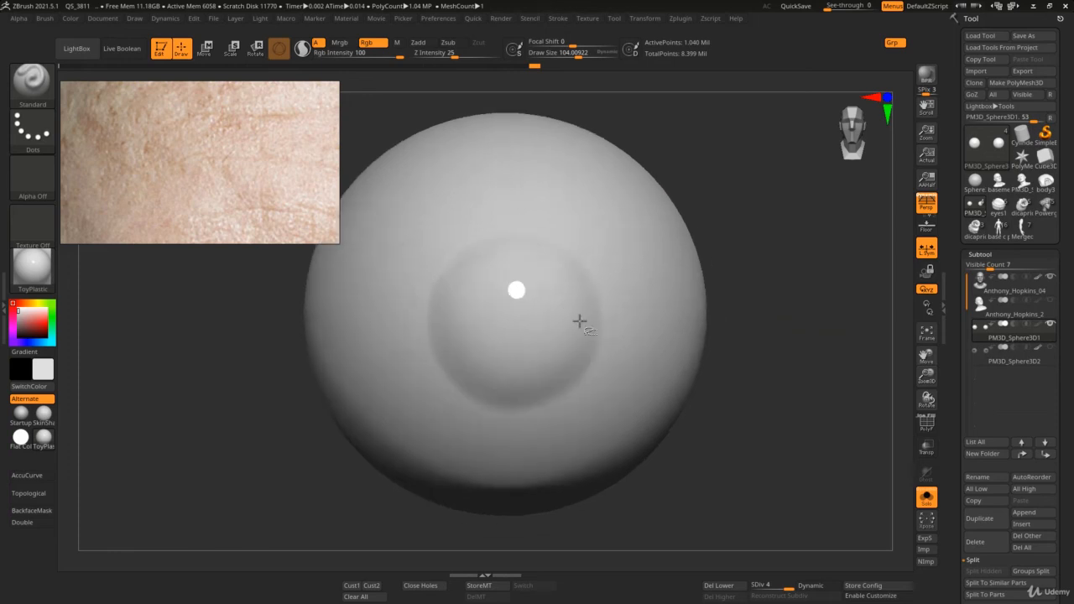
- Undo the fills and the mask clearing to bring back the white eyeball with its masked teal iris
mouse_move(570, 362)
right_mouse_down("ctrl")
mouse_move(555, 330)
mouse_move(567, 334)
right_mouse_up("ctrl")
key("ctrl+z")
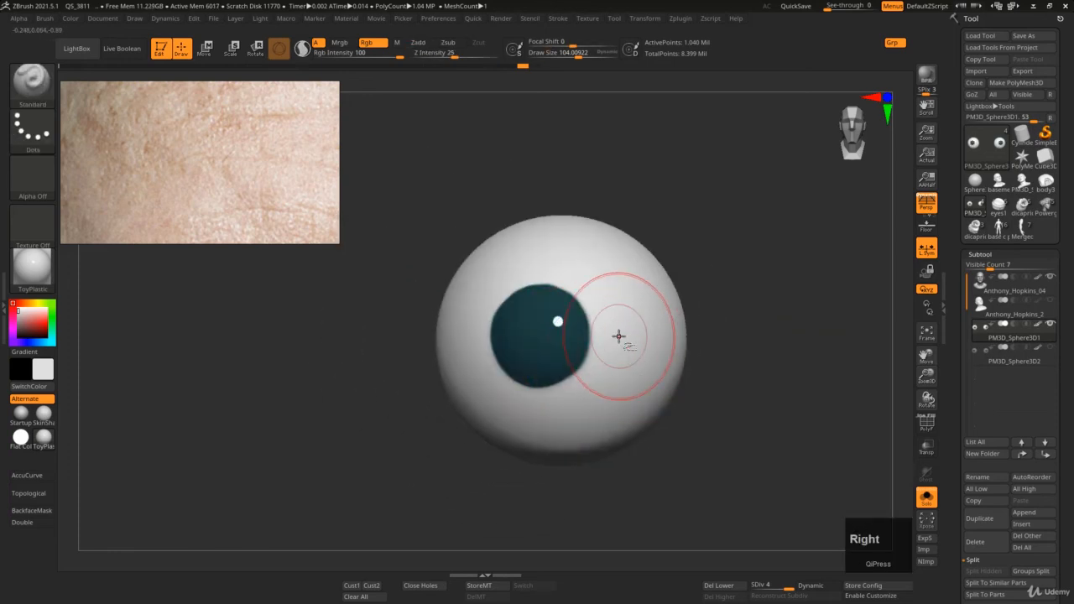